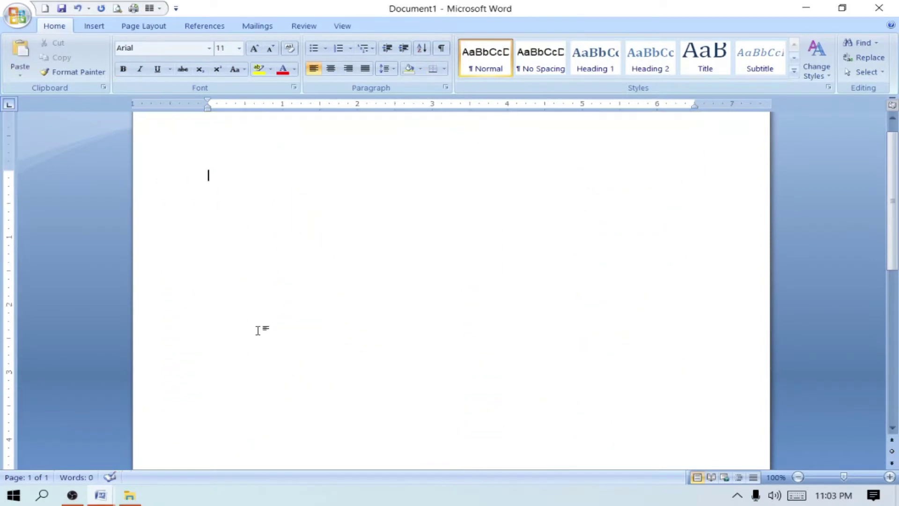
Generate three sample paragraphs with =rand(), glance at the shortcut table, then return to Document1.
type("=ra")
type("nd")
type(")")
key("Return")
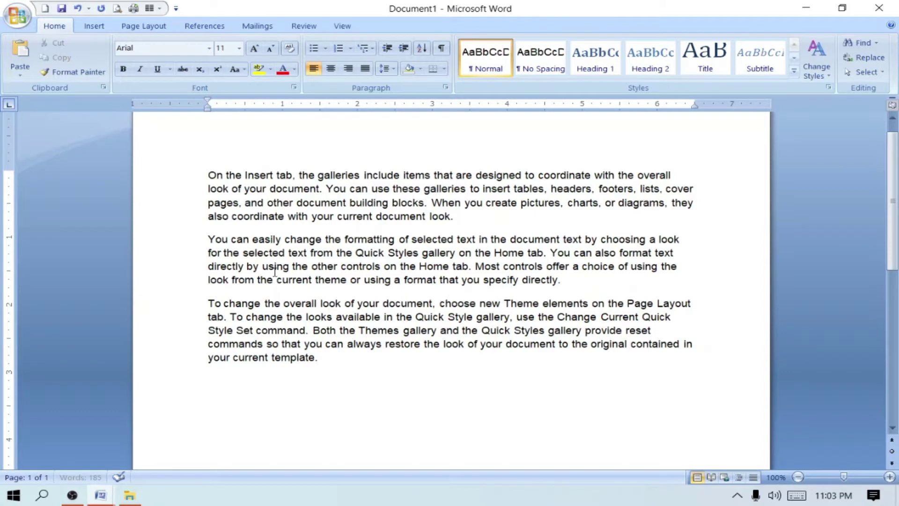
key("alt+Tab")
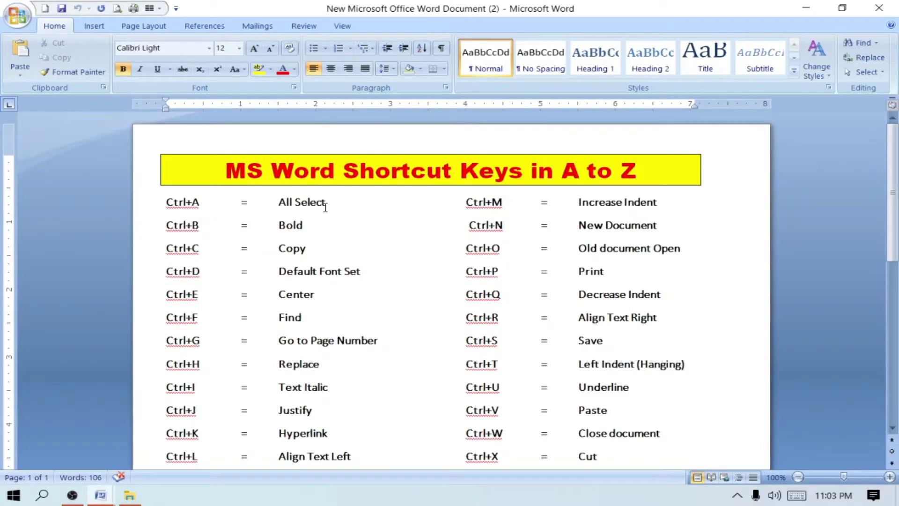
key("alt+Tab")
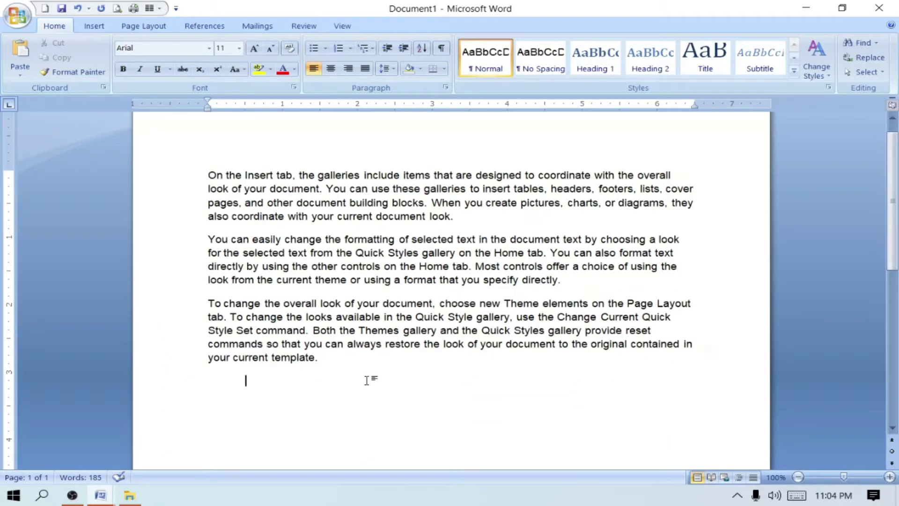
Select all the text briefly, then make the first sample paragraph bold.
key("ctrl+a")
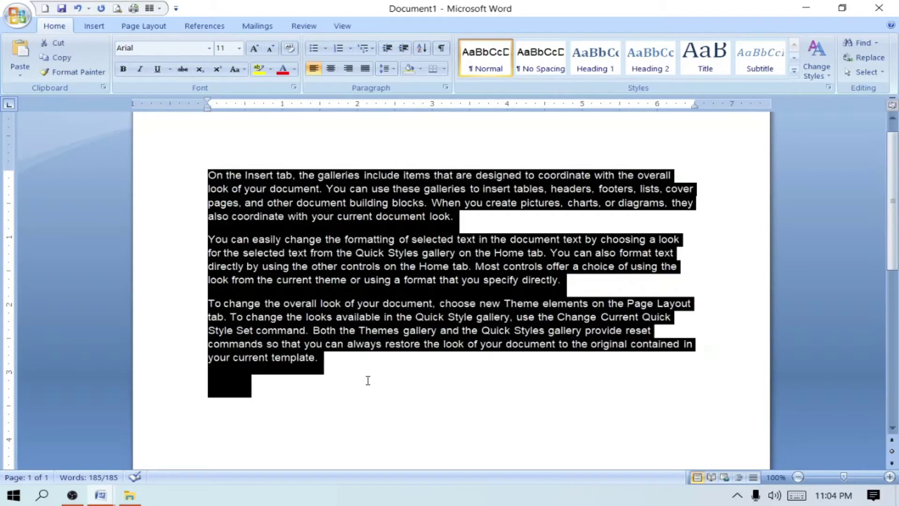
left_click(368, 381)
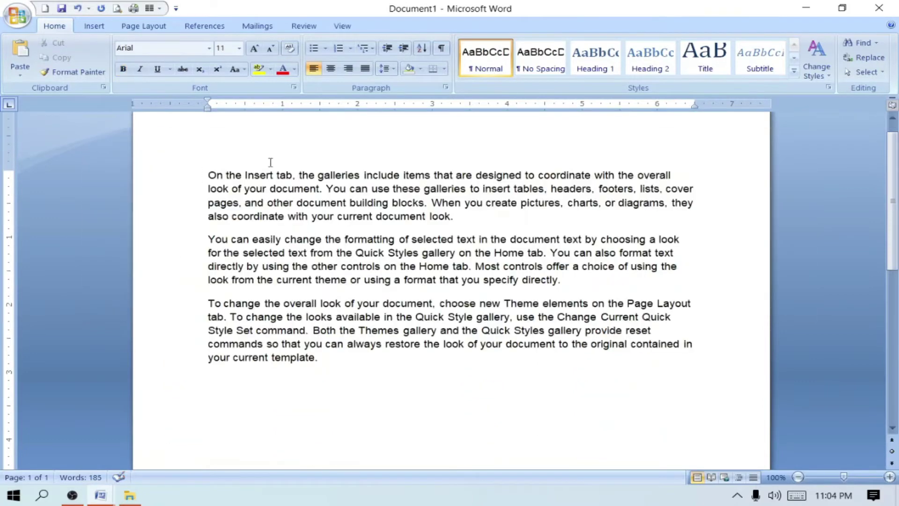
triple_click(206, 178)
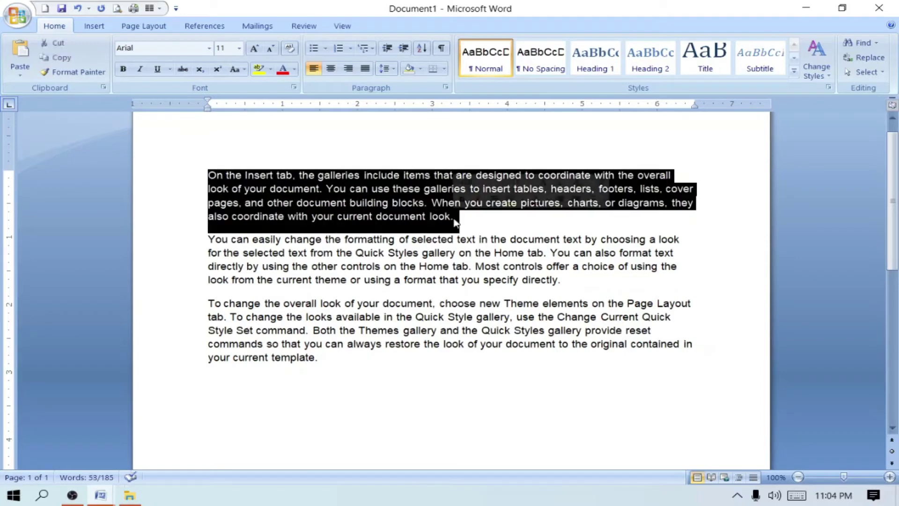
key("ctrl+b")
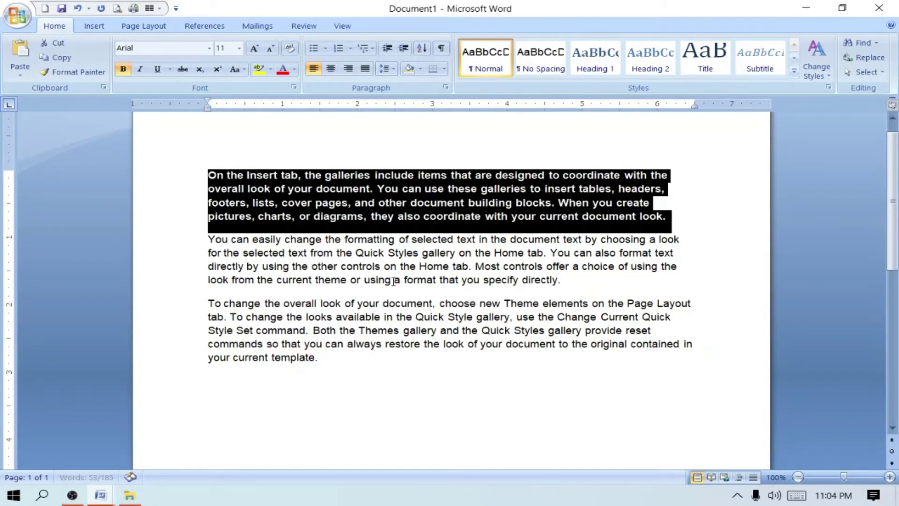
left_click(370, 316)
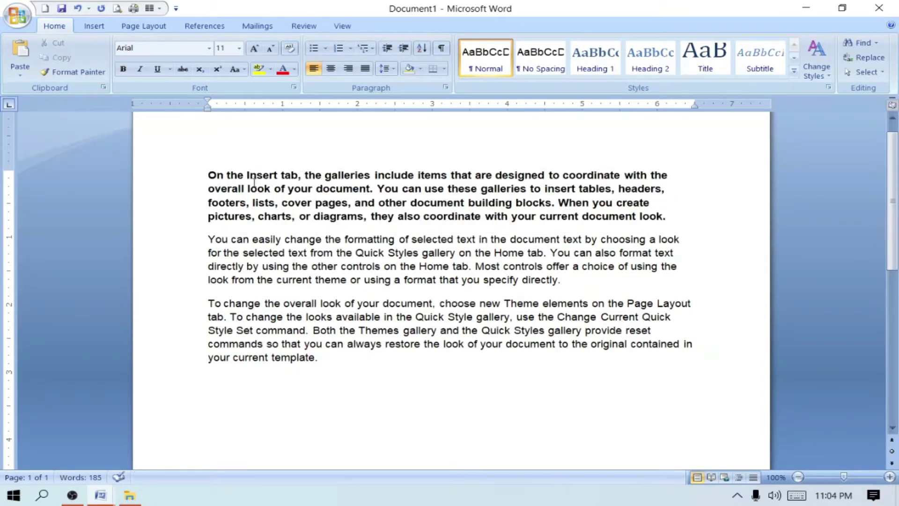
Enlarge the font of the text from the first paragraph into the second with Grow Font.
left_click_drag(208, 175, 401, 280)
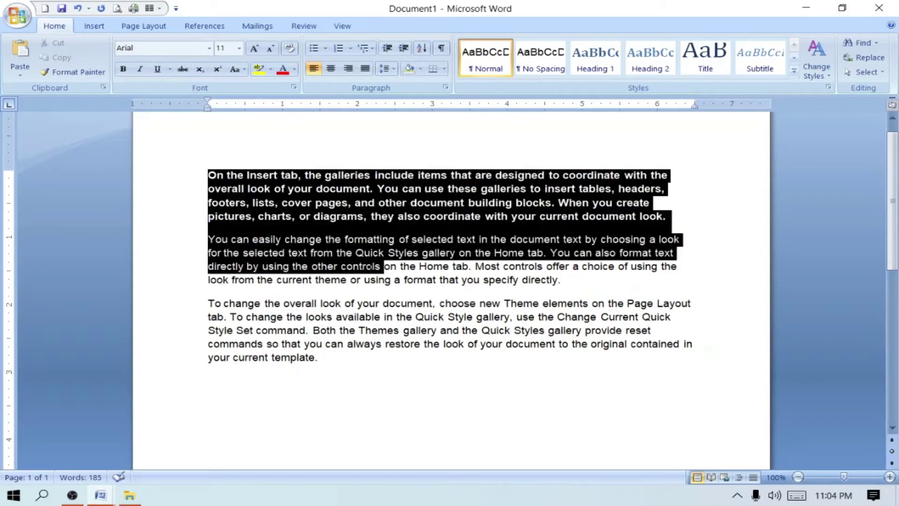
left_click(254, 49)
left_click(255, 49)
left_click(254, 48)
left_click(431, 365)
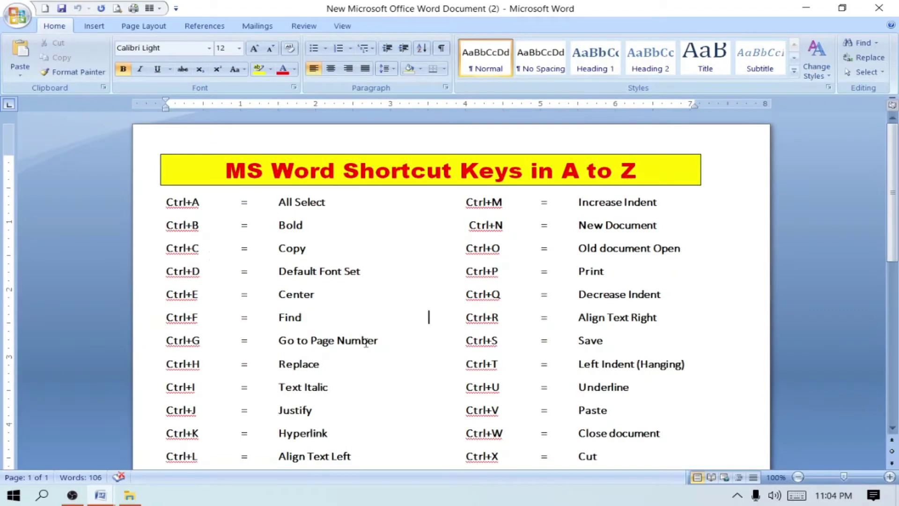
Copy the bold first paragraph and paste it on the empty line after the third paragraph.
key("alt+Tab")
scroll(395, 311, "up", 3)
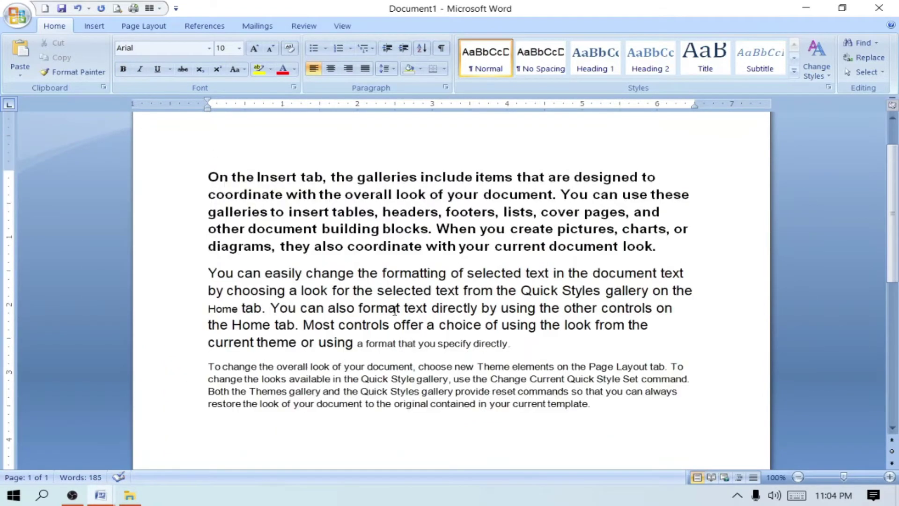
left_click_drag(201, 177, 668, 260)
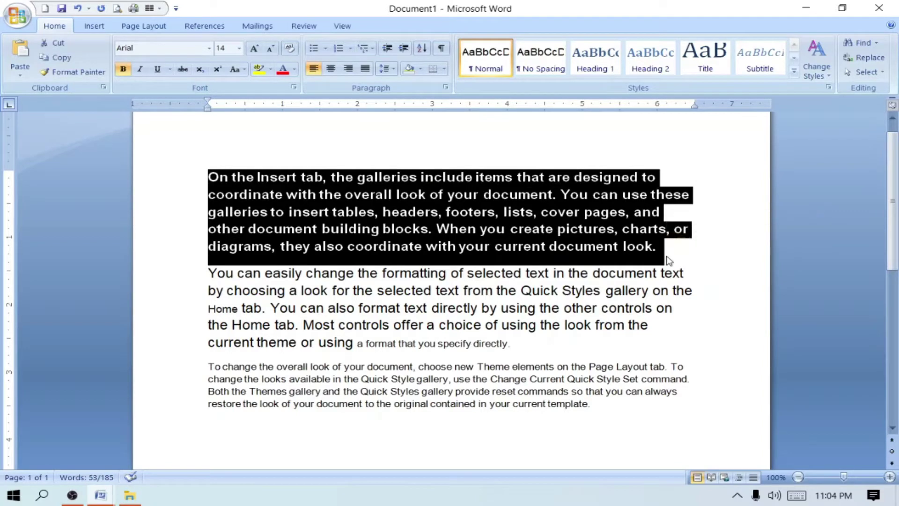
scroll(273, 331, "down", 6)
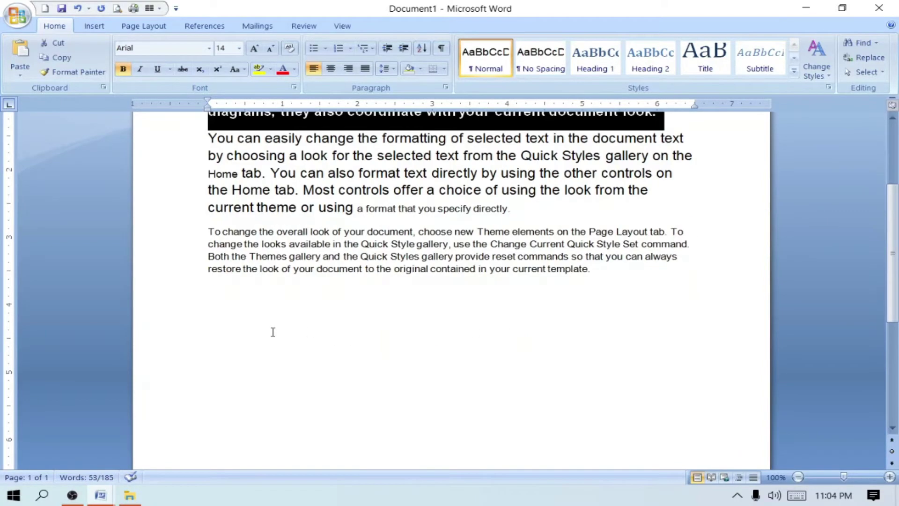
left_click(216, 321)
type("On the Insert tab, the galleries include items that are designed to coordinate with the overall look of your document. You can use these galleries to insert tables, headers, footers, lists, cover pages, and other document building blocks. When you create pictures, charts, or diagrams, they also coordinate with your current document look.")
scroll(239, 183, "up", 2)
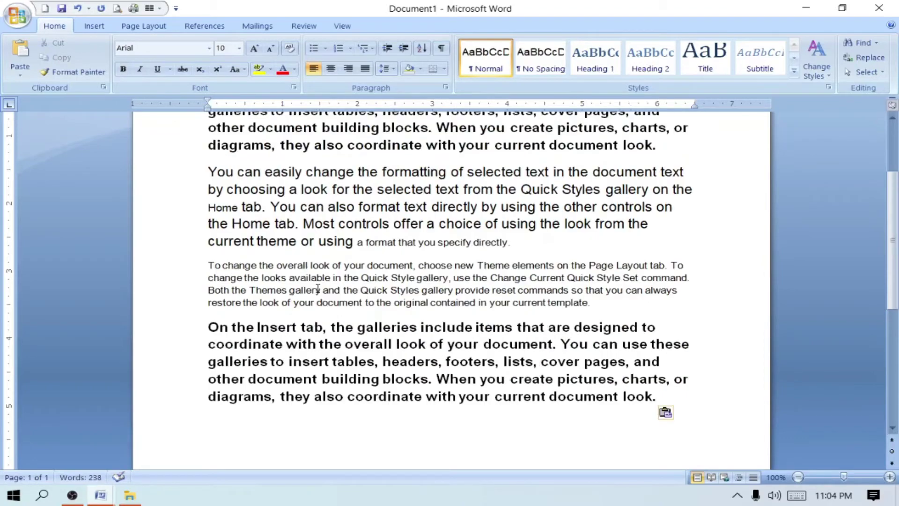
scroll(239, 182, "up", 1)
scroll(239, 183, "up", 3)
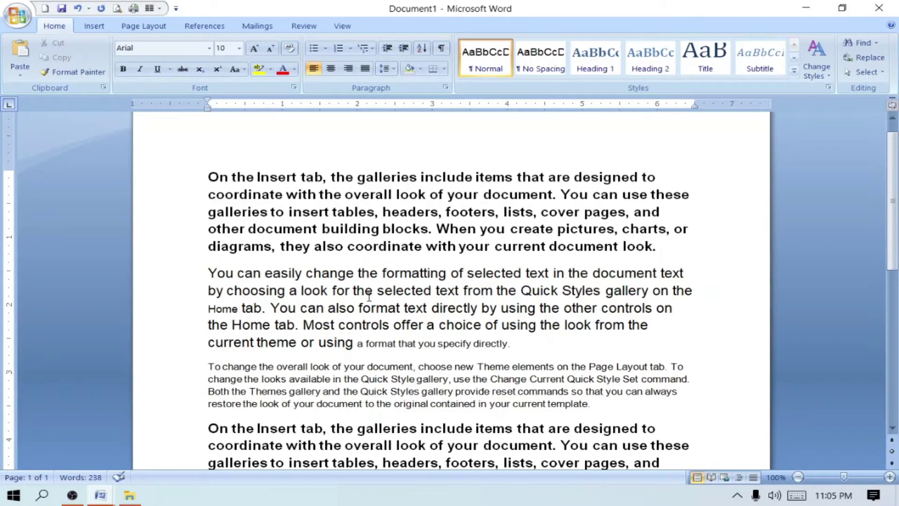
Choose Arial as the font in the Font dialog.
key("ctrl+d")
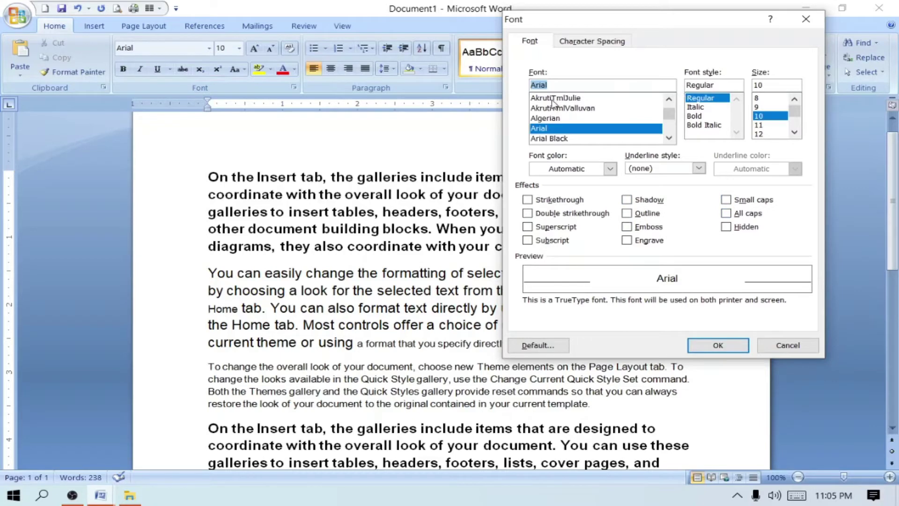
left_click(669, 138)
left_click(669, 138)
left_click(669, 137)
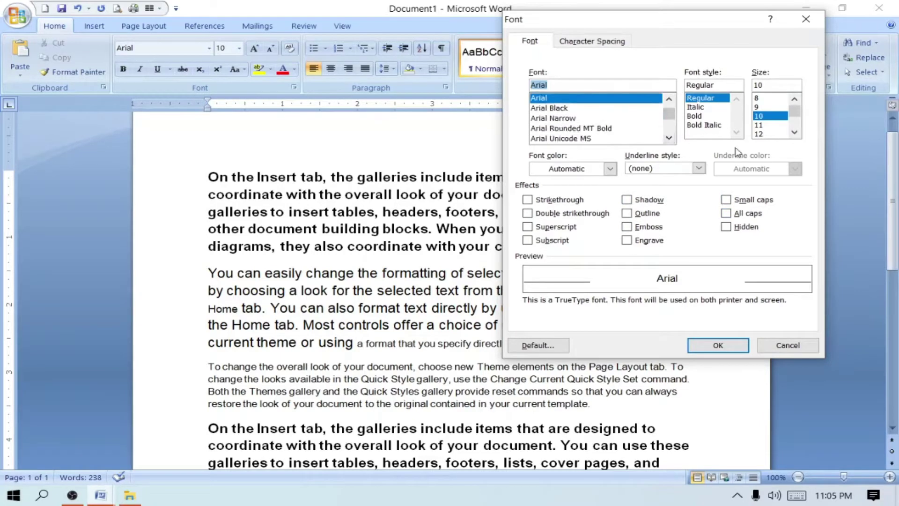
left_click(742, 138)
left_click(794, 131)
left_click(795, 131)
left_click(795, 132)
left_click(794, 132)
left_click(795, 131)
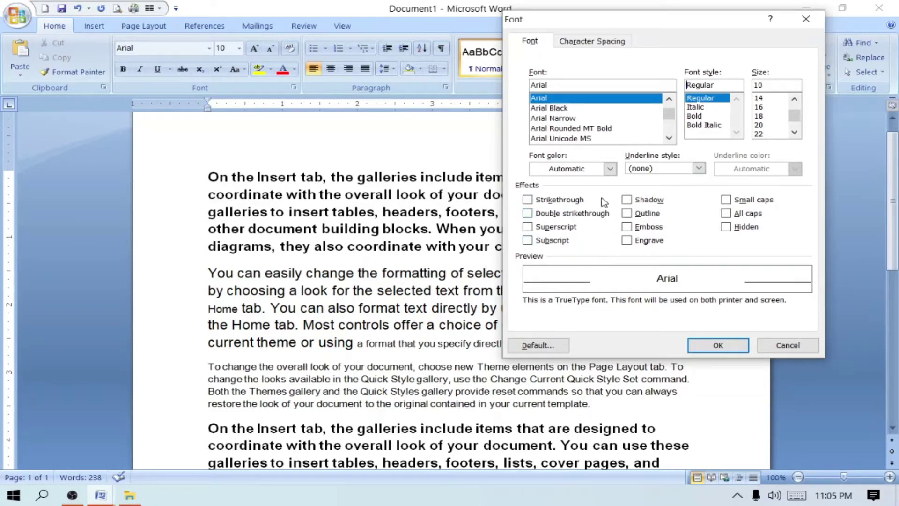
left_click(542, 98)
left_click(795, 131)
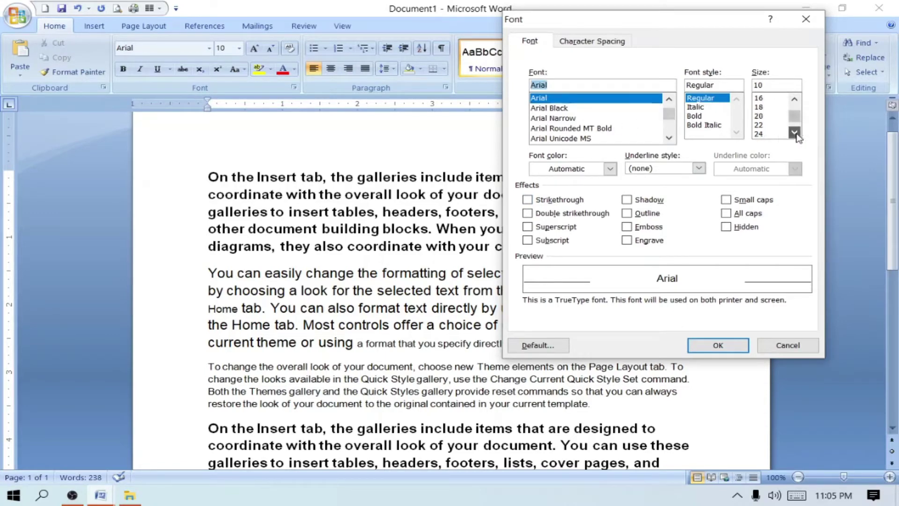
left_click(795, 132)
Set size 24 and red font colour, and make these settings the default font.
left_click(764, 124)
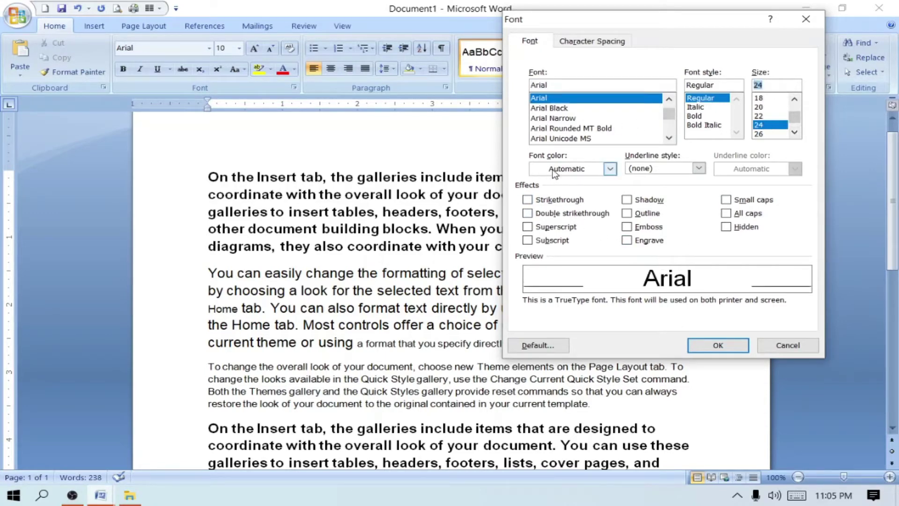
left_click(610, 168)
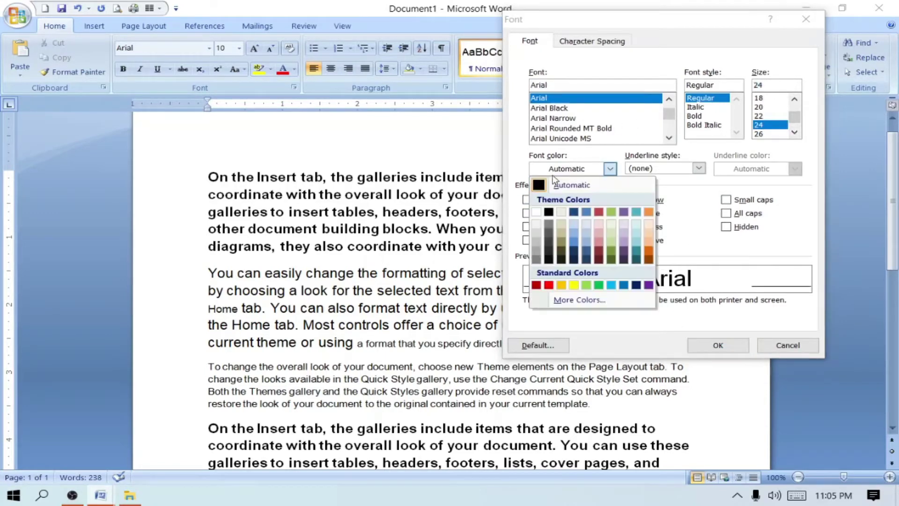
left_click(549, 285)
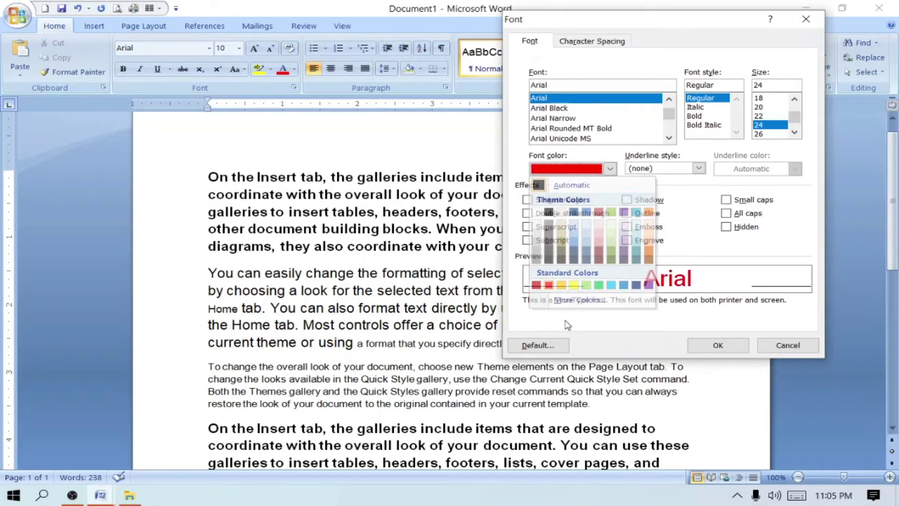
left_click(538, 345)
left_click(397, 286)
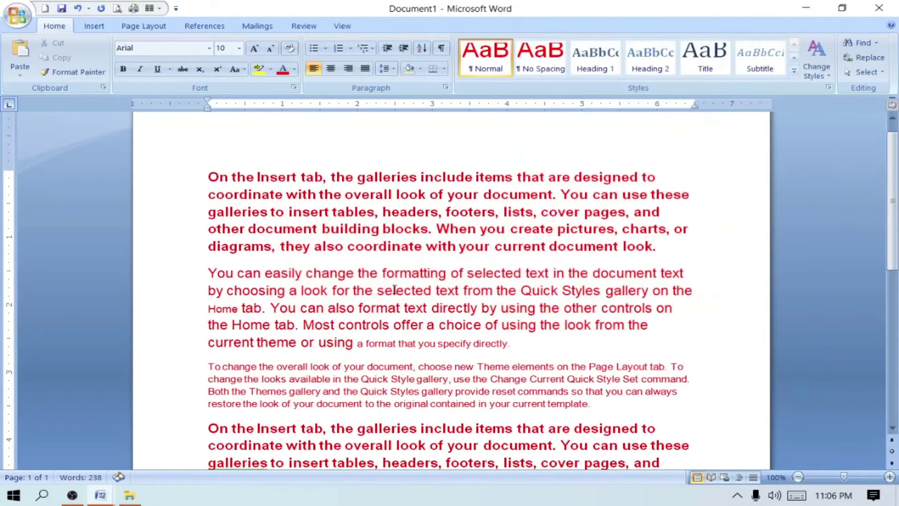
scroll(535, 329, "down", 2)
scroll(535, 323, "down", 5)
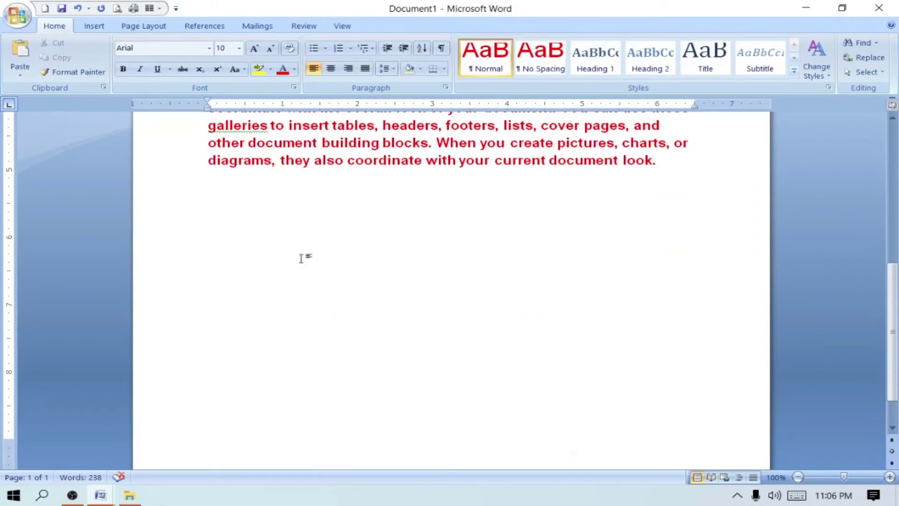
Type the lines 'sjfkdfs' and 'sdfkllkdf' at the end of Document1.
type("sjfkdfs")
key("Return")
type("sdfkllkdf")
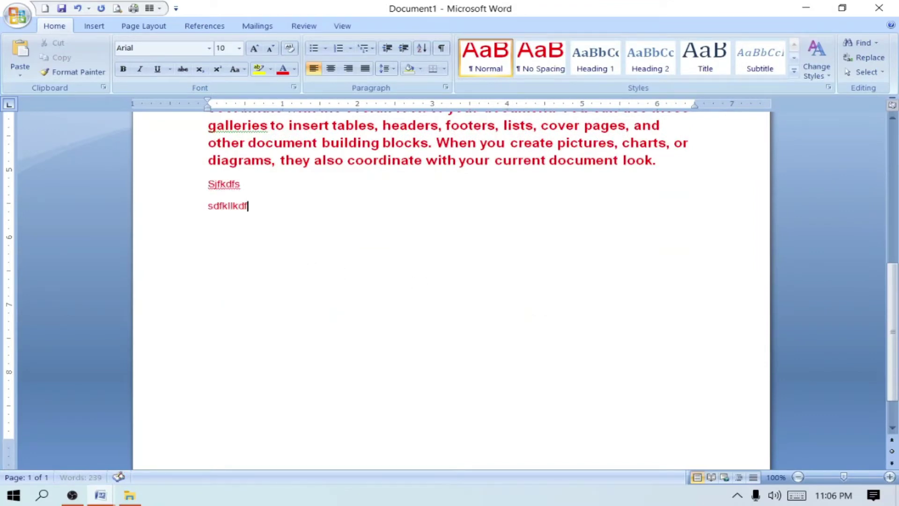
key("Return")
Start a new blank document, type lines 'gskfjdaskf dasfdlkjkljfd', 'fkjdkdlf' and 'fd', then bring up Font settings.
left_click(17, 16)
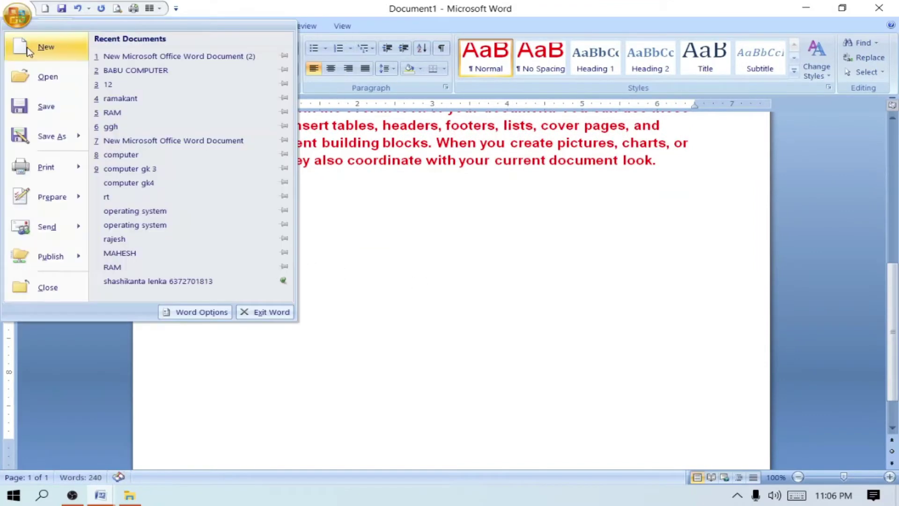
left_click(28, 49)
left_click(688, 419)
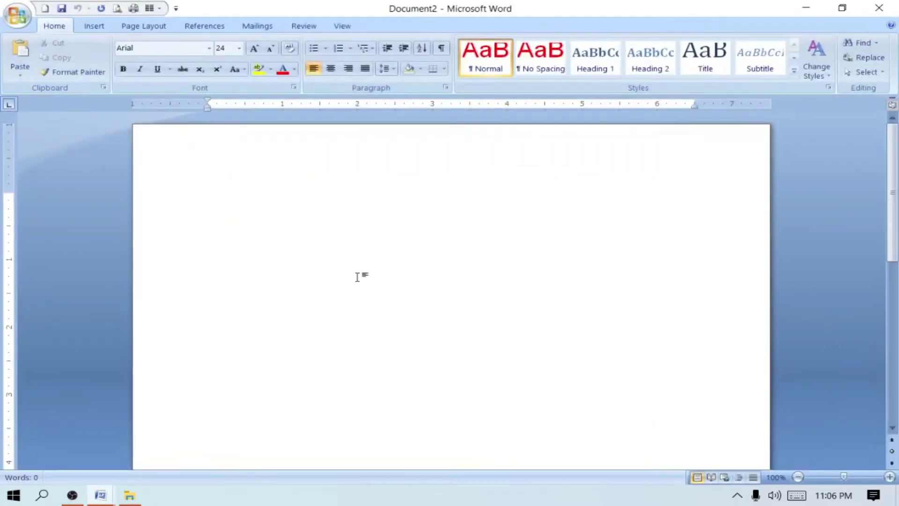
type("gskfjdaskf ")
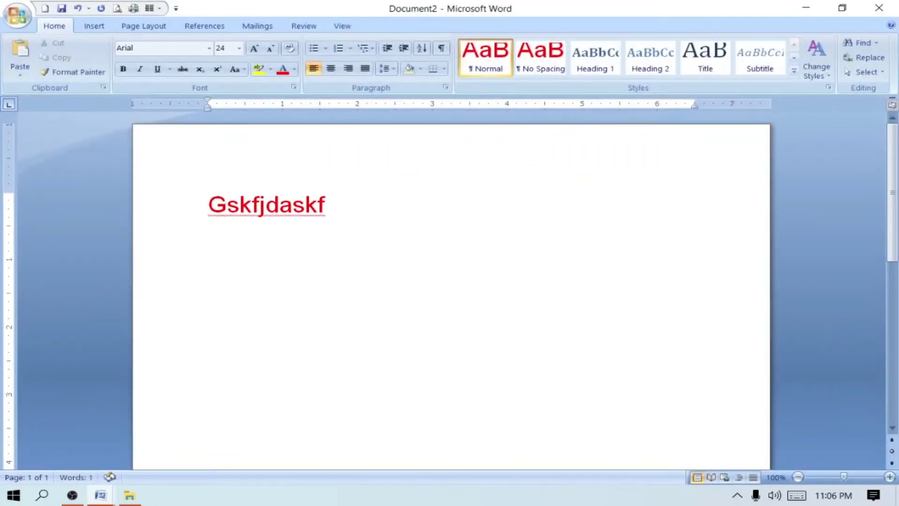
type("dasfdlkjkljfd")
key("Return")
type("fkjdkdlf")
key("Return")
type("fd")
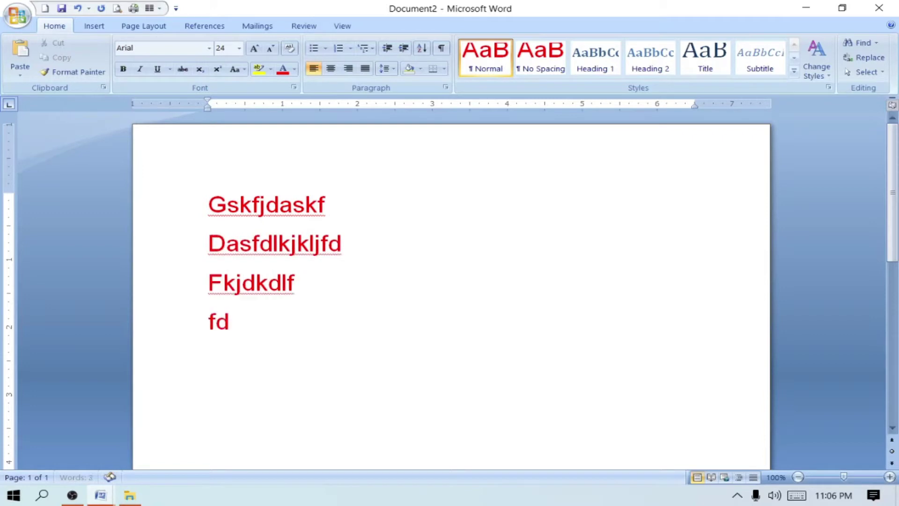
key("Return")
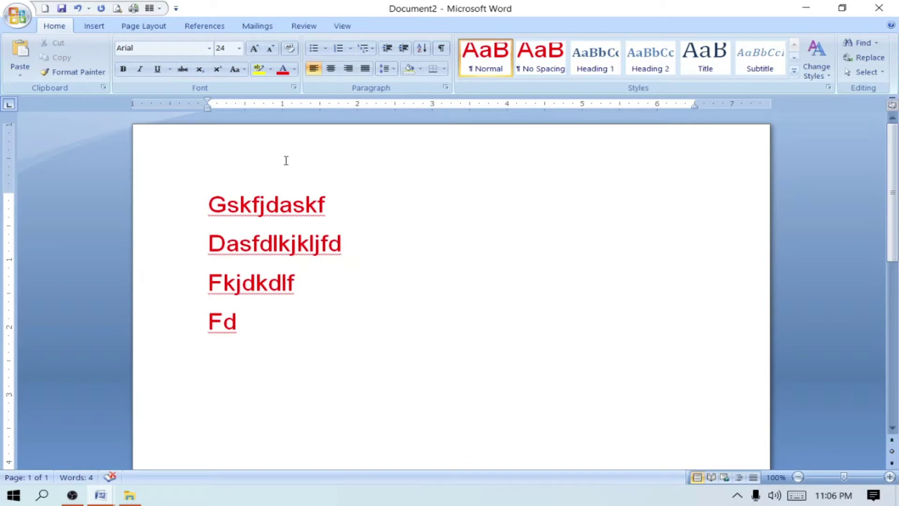
key("ctrl+d")
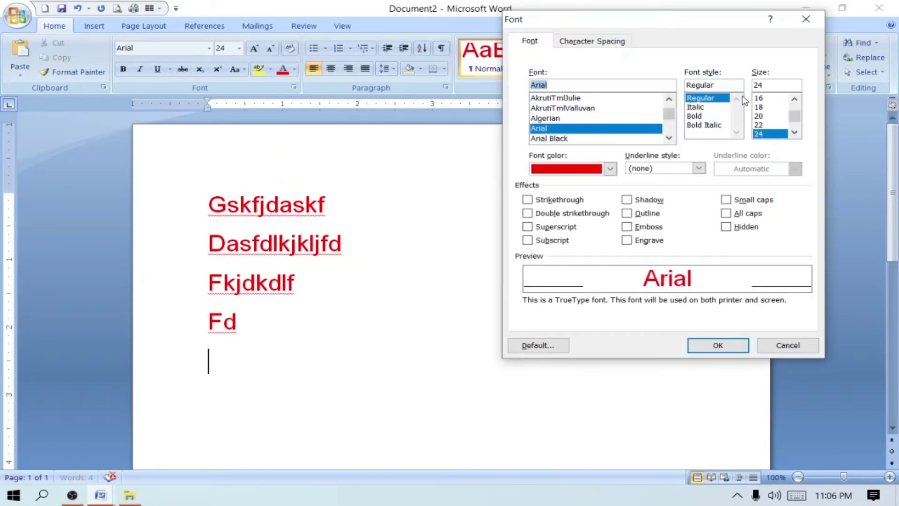
Make 18 pt with Automatic font colour the default font.
left_click(764, 107)
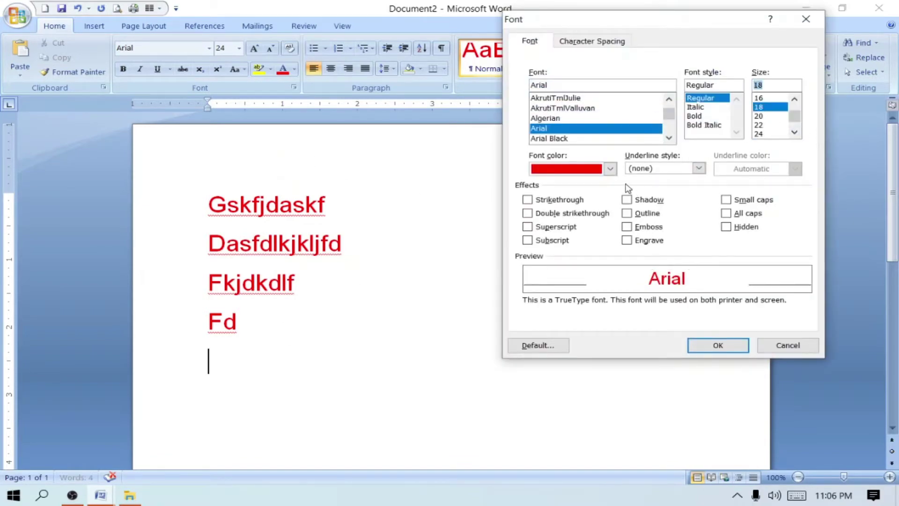
left_click(610, 168)
left_click(564, 186)
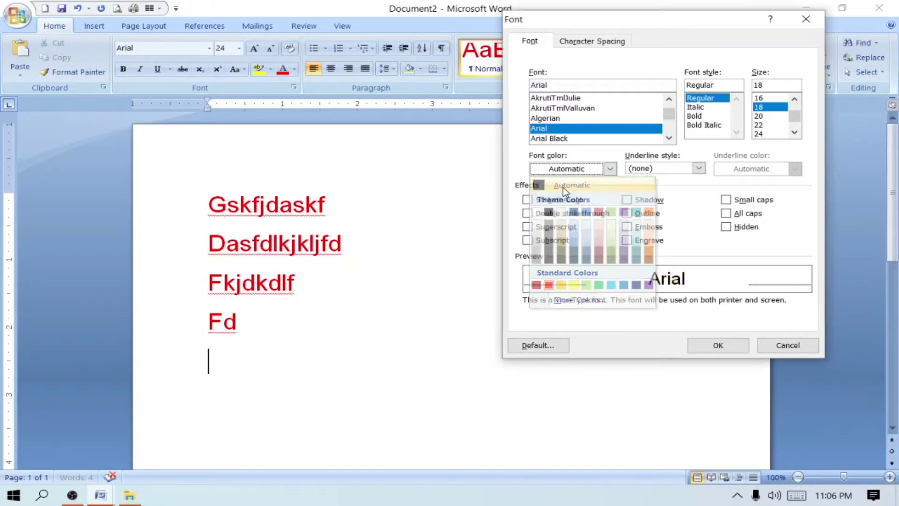
left_click(551, 347)
left_click(396, 286)
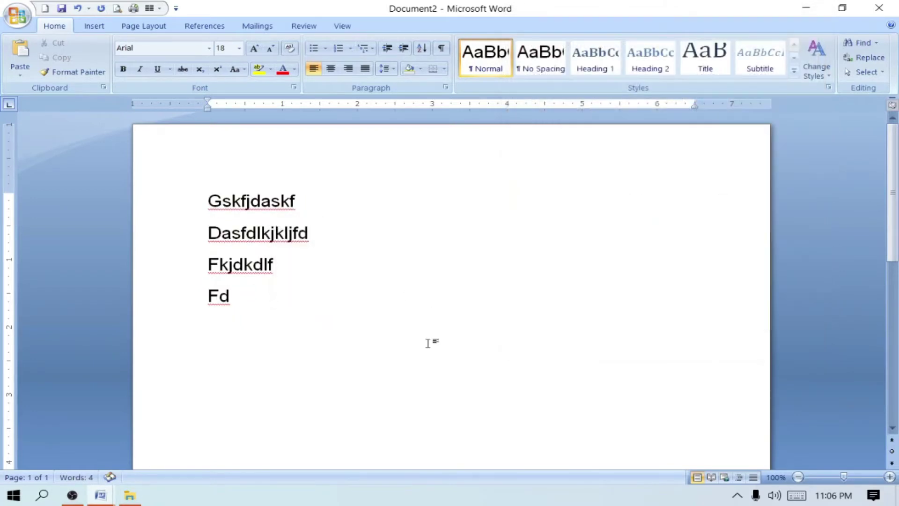
Type the lines 'a askfasdf' and 'afkjdld', then switch to Document1.
type("a askf")
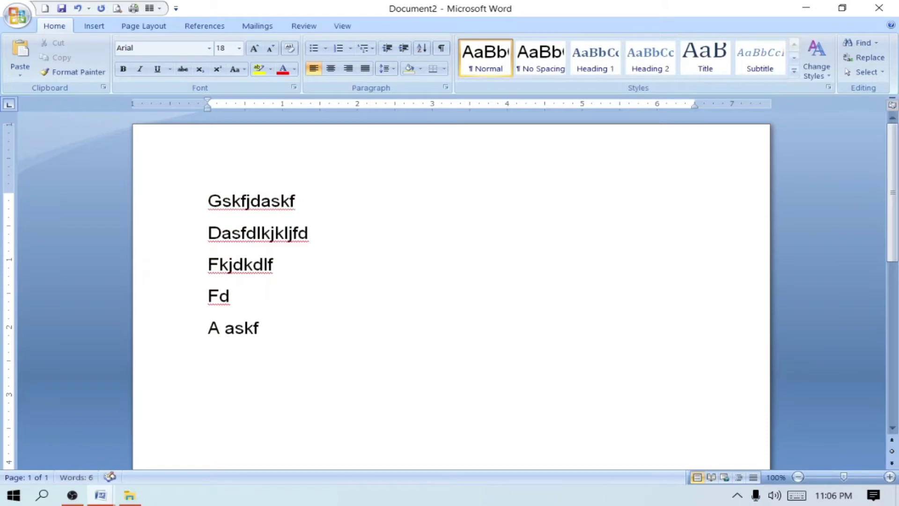
type("asdf")
key("Return")
type("afkjdld")
key("Return")
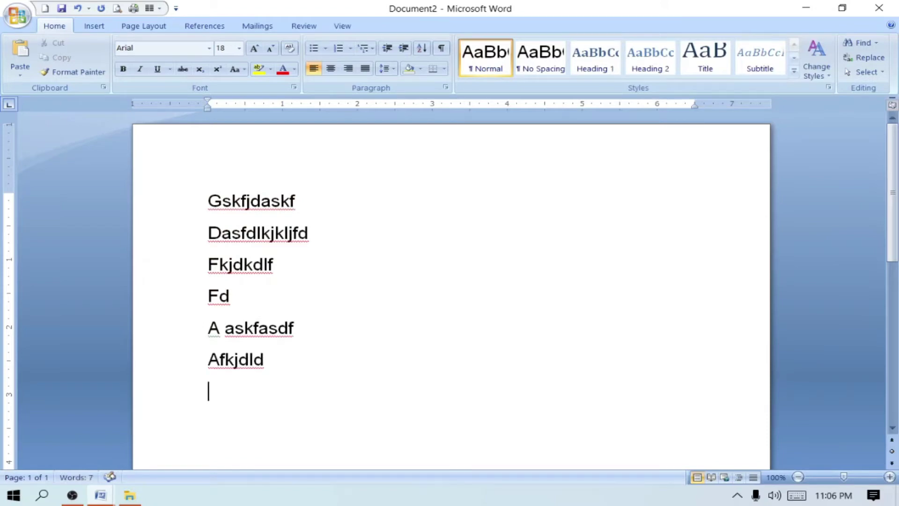
key("alt+Tab")
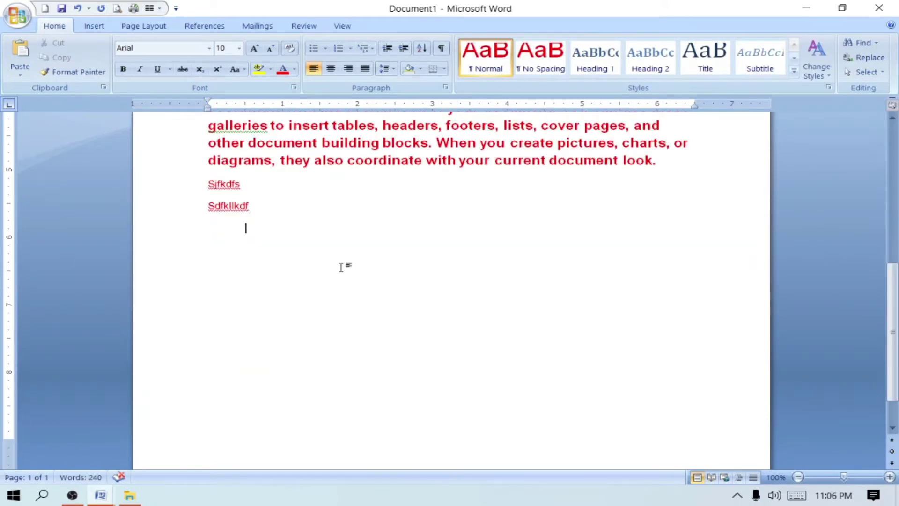
Centre the Gskfjdaskf line in Document2 with Ctrl+E, then centre all six lines.
key("alt+Tab")
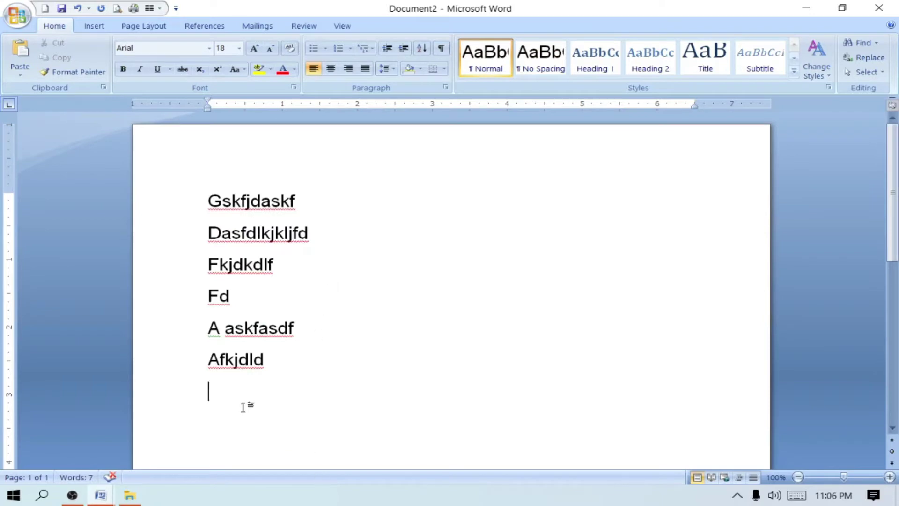
key("alt+Tab")
key("alt+Tab")
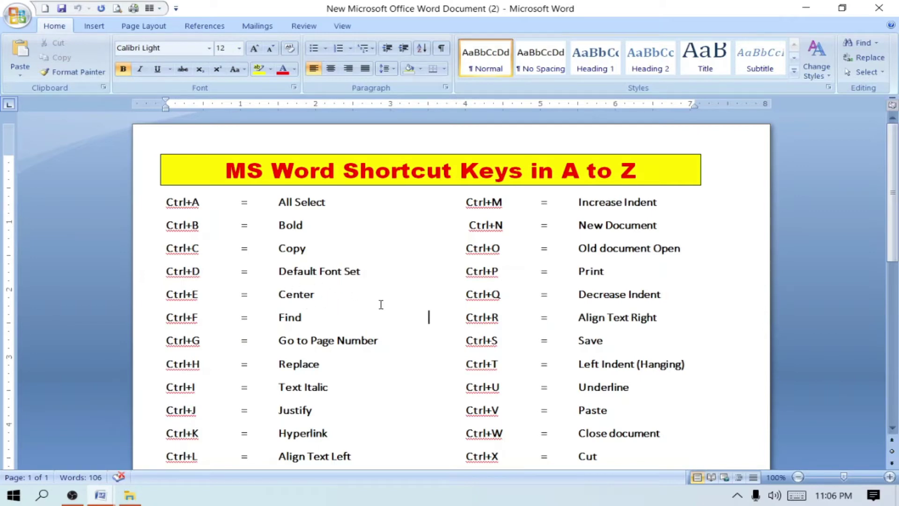
key("alt+Tab")
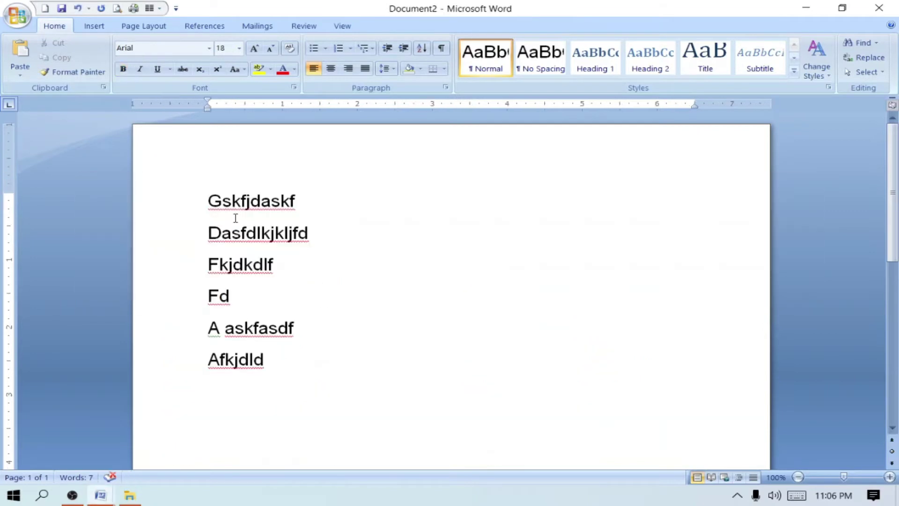
left_click(210, 201)
key("ctrl+e")
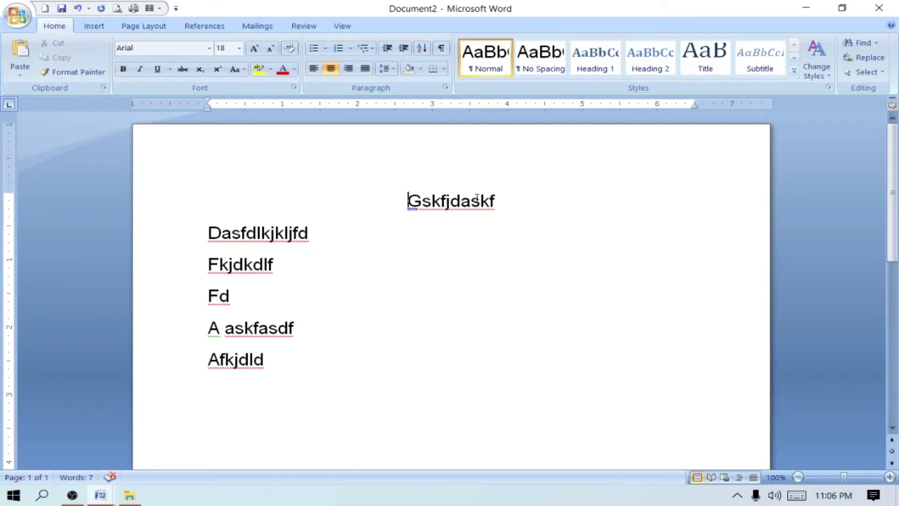
left_click_drag(203, 204, 388, 408)
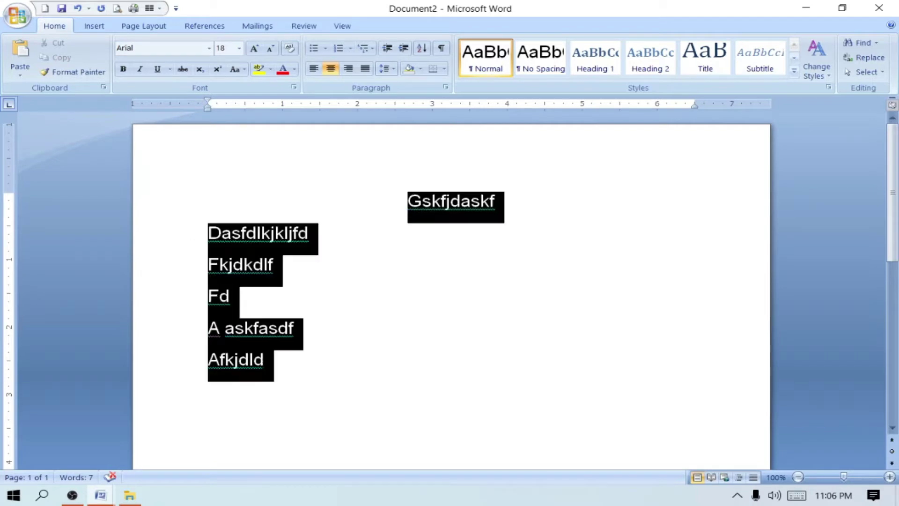
key("ctrl+e")
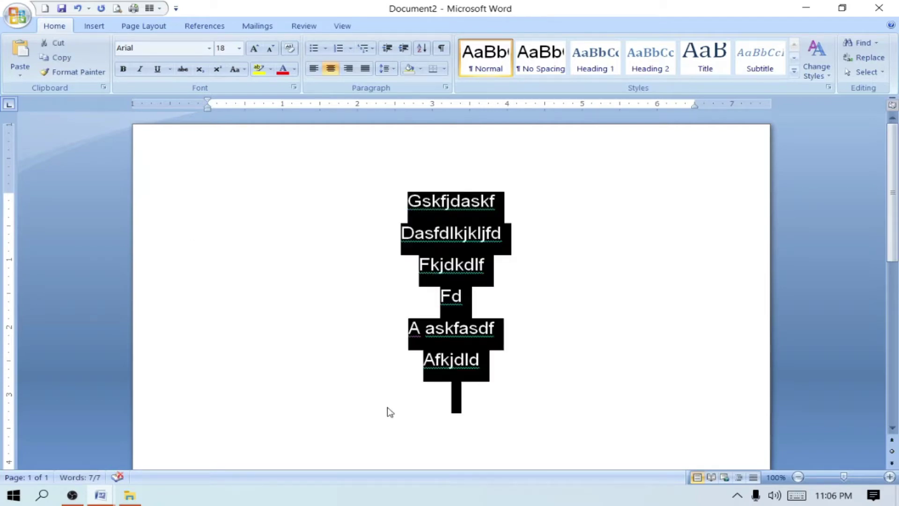
left_click(438, 403)
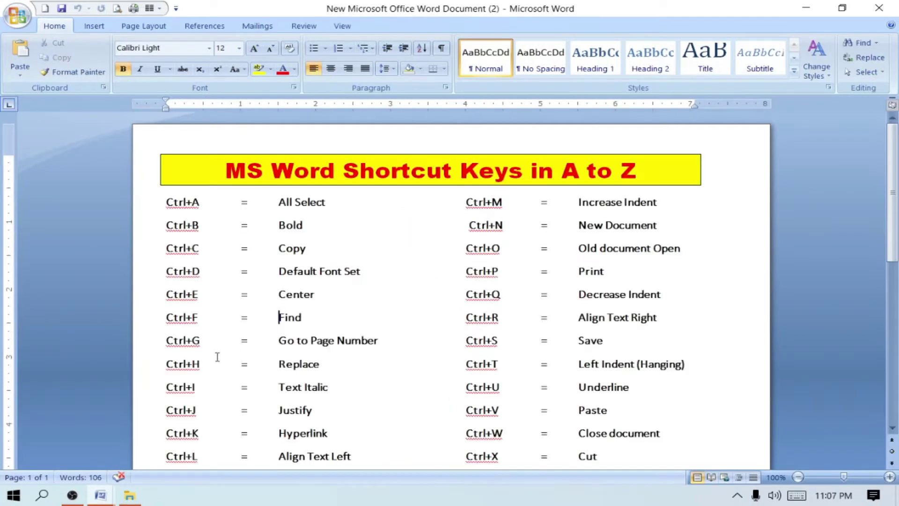
Select Document1's red sample text and set its font colour to Automatic black.
left_click(279, 318)
key("alt+Tab")
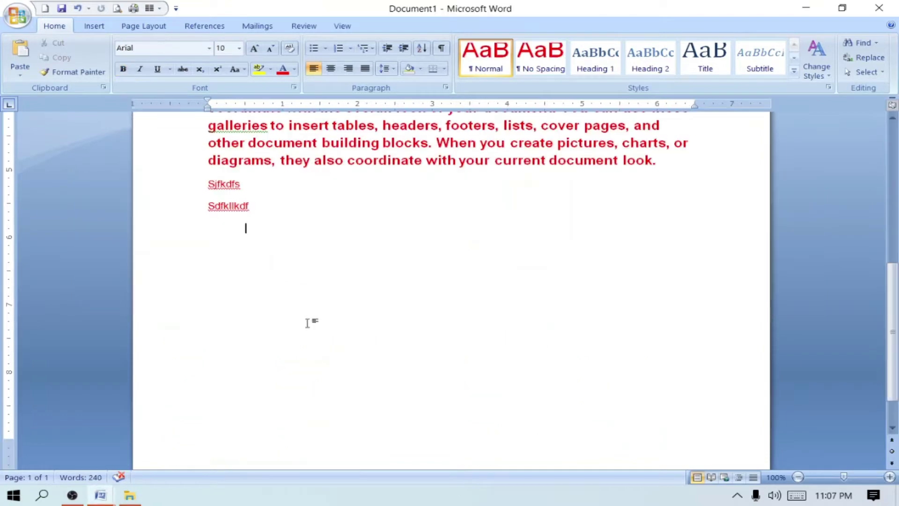
scroll(351, 331, "up", 10)
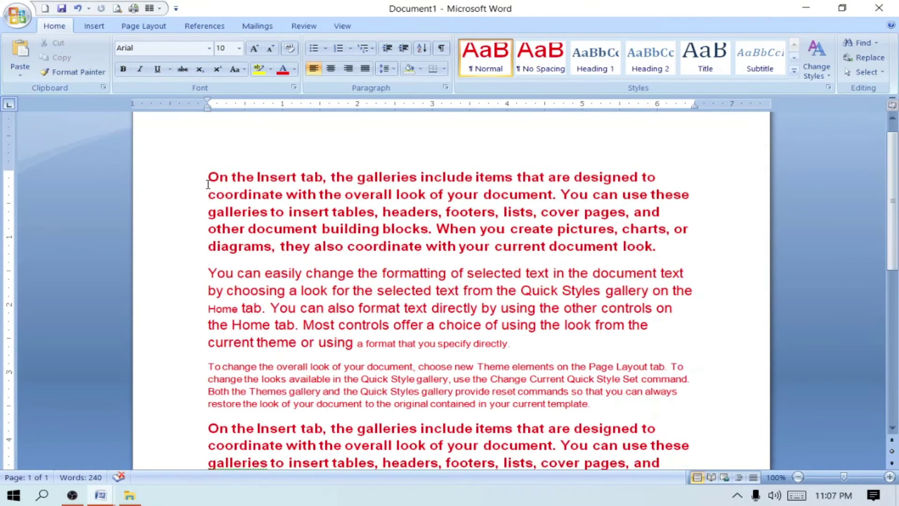
left_click_drag(208, 184, 244, 464)
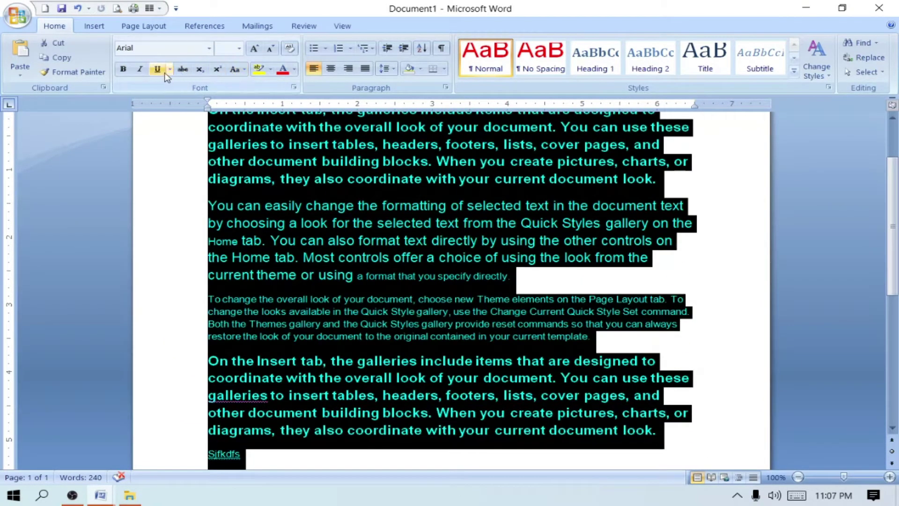
left_click(294, 69)
left_click(291, 85)
left_click(357, 277)
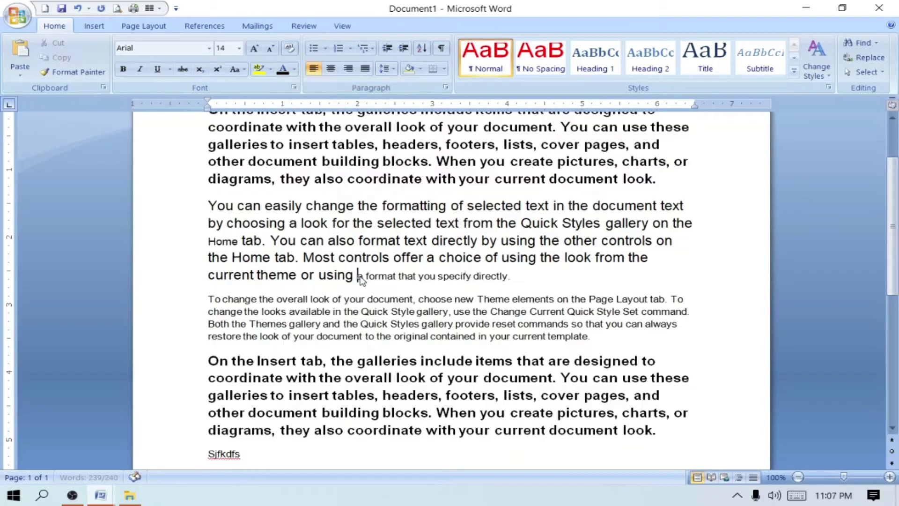
scroll(361, 279, "up", 3)
key("alt")
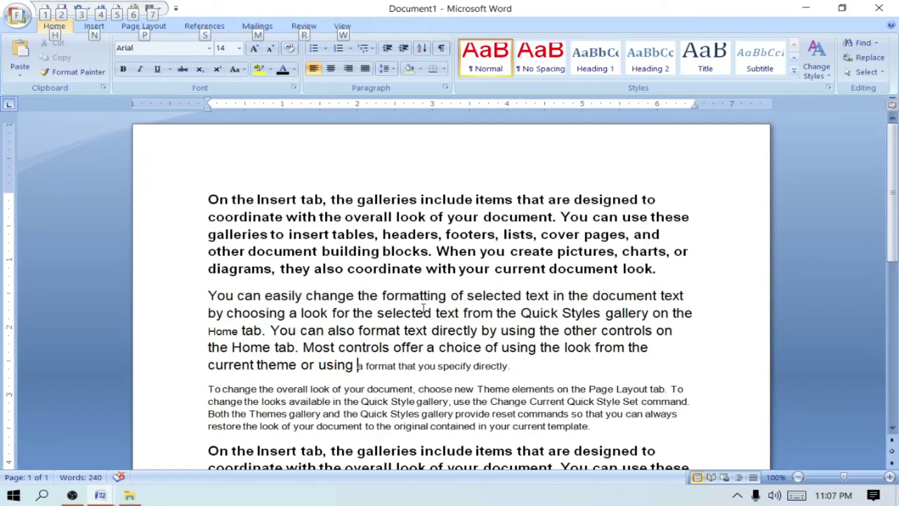
Search Document1 for 'look' and find its first occurrences.
key("Escape")
key("ctrl+f")
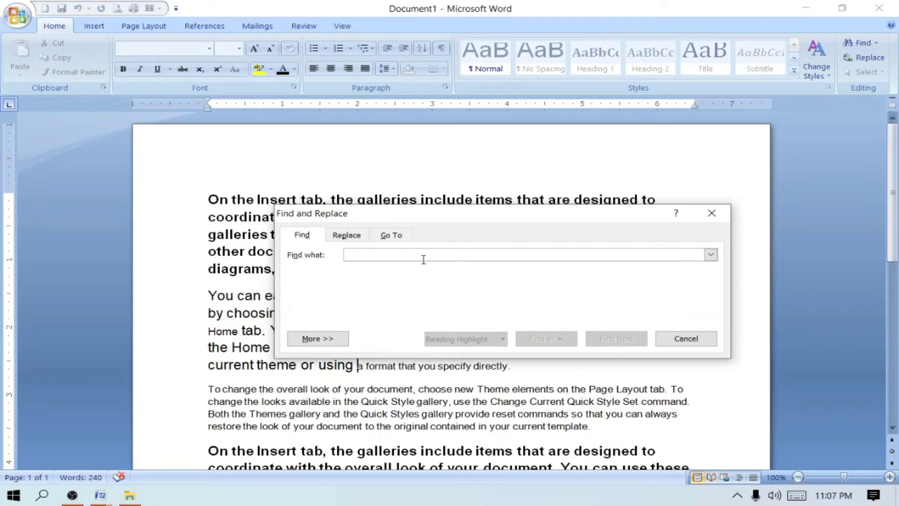
type("I")
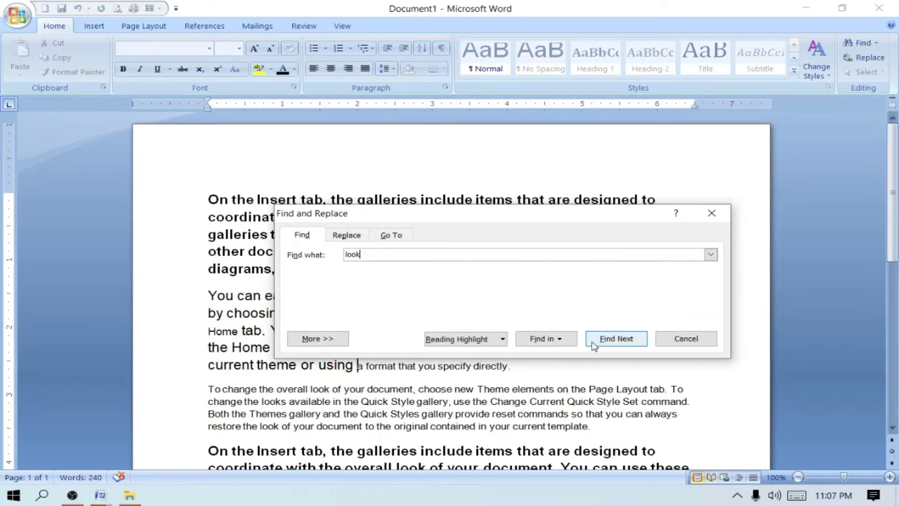
left_click(626, 342)
left_click_drag(507, 218, 333, 8)
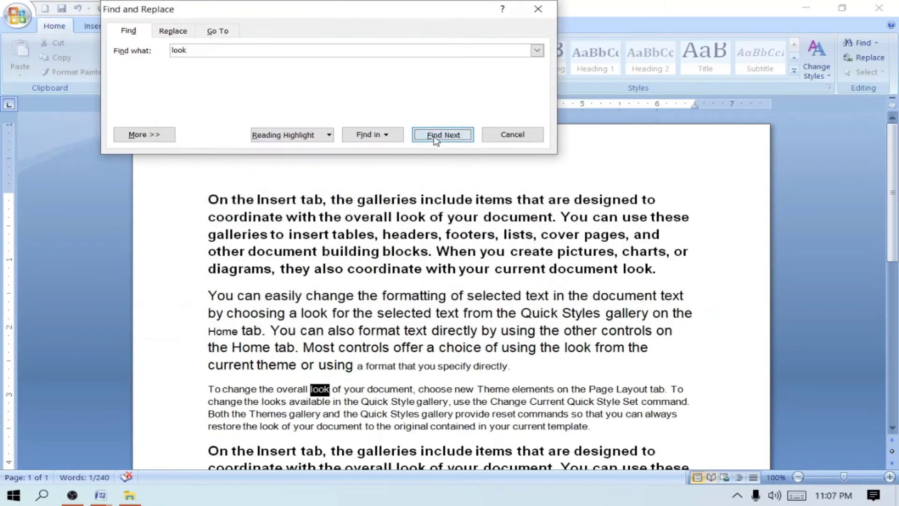
left_click(434, 135)
Keep finding the remaining occurrences of 'look' until the search finishes.
left_click(434, 135)
left_click(434, 135)
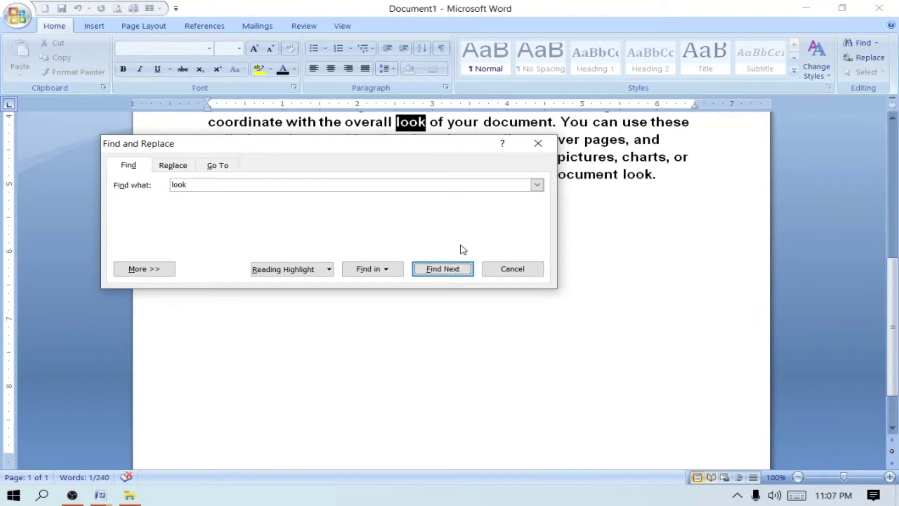
left_click_drag(398, 149, 539, 320)
left_click(587, 441)
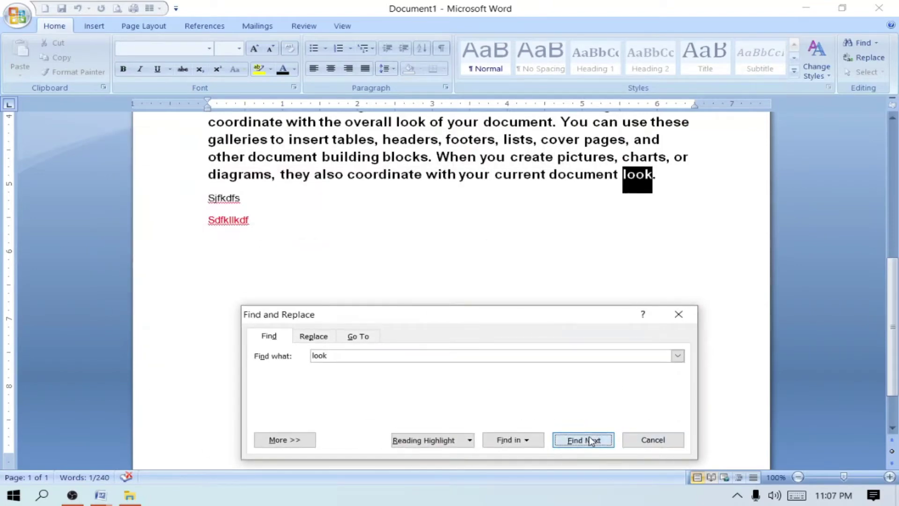
left_click(589, 440)
left_click(590, 440)
left_click(590, 440)
left_click(591, 440)
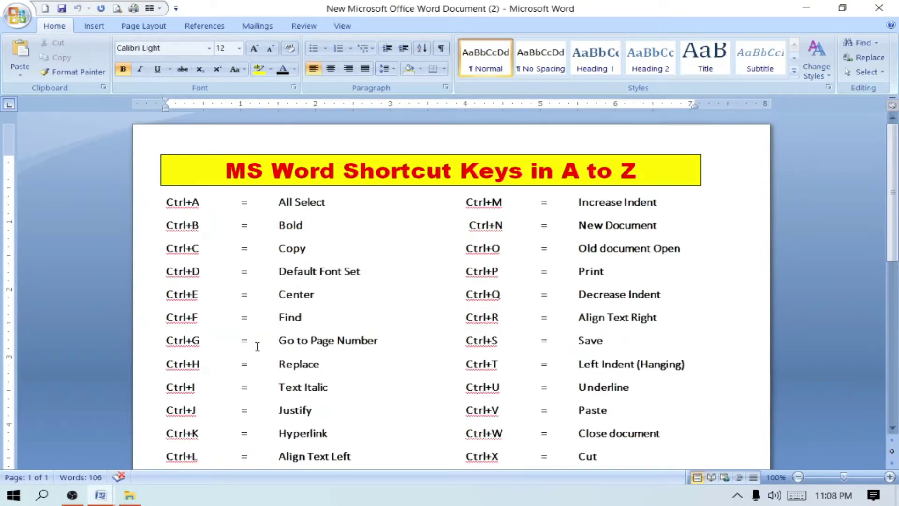
In Document1, use the Ctrl+G Go To dialog to try jumping to a page.
key("alt+Tab")
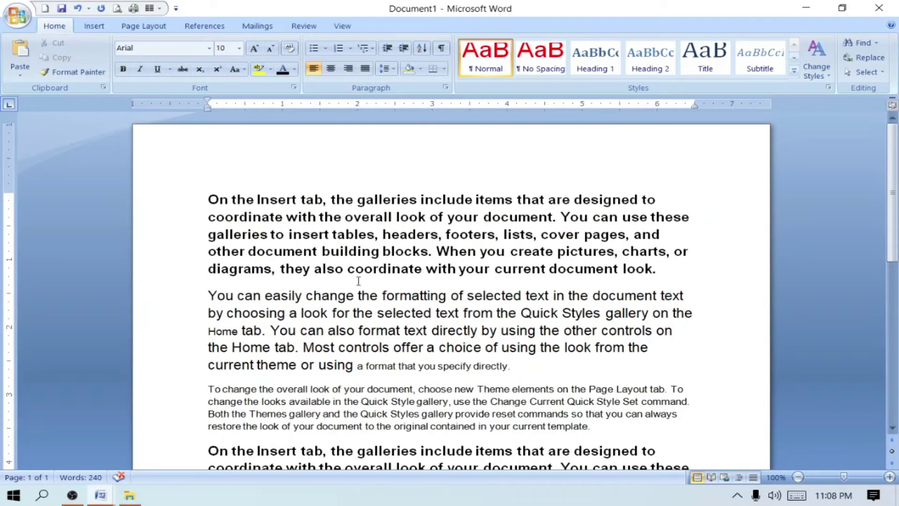
key("ctrl+g")
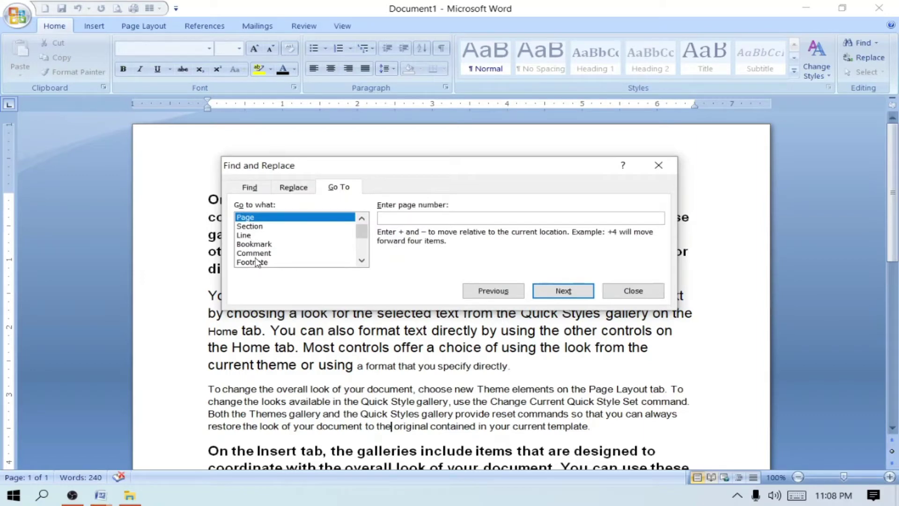
left_click(362, 261)
left_click(361, 260)
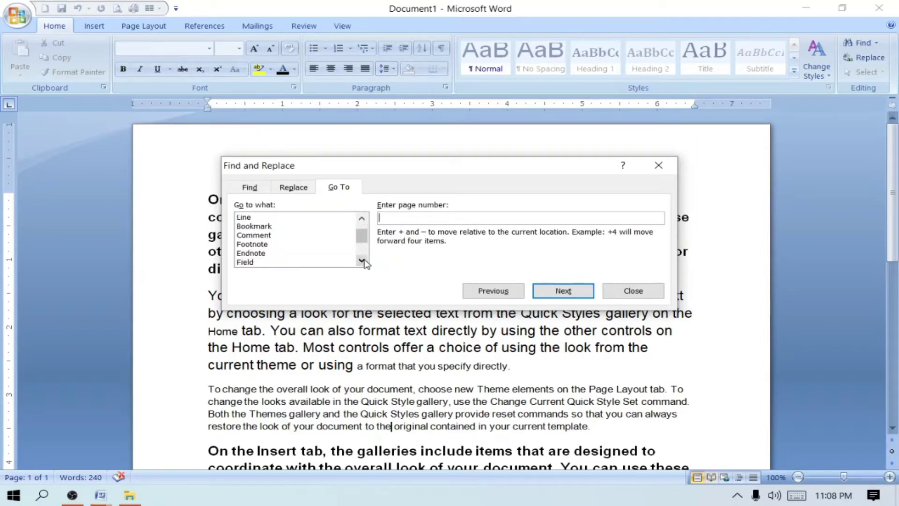
left_click(362, 261)
left_click_drag(362, 241, 363, 234)
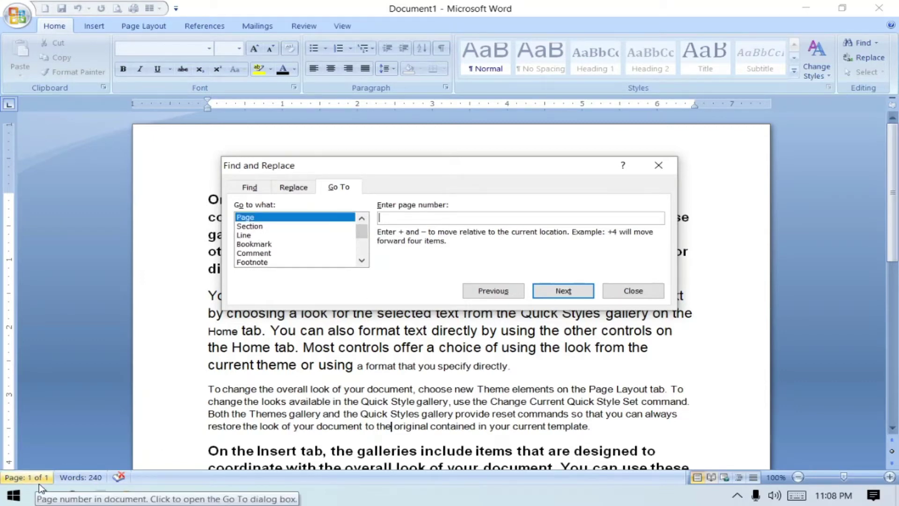
Close the search window and place the cursor on the empty line below Sdfkllkdf.
left_click(658, 165)
scroll(536, 303, "down", 7)
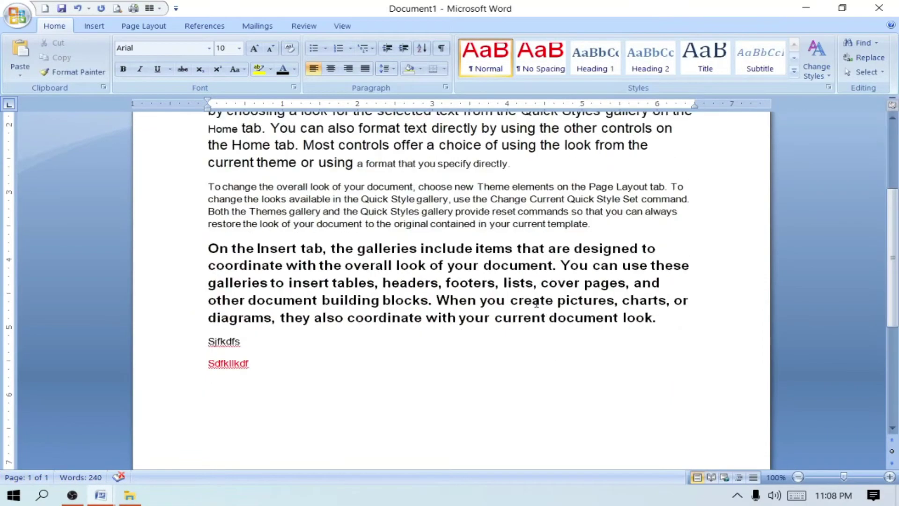
scroll(536, 303, "down", 4)
left_click(370, 346)
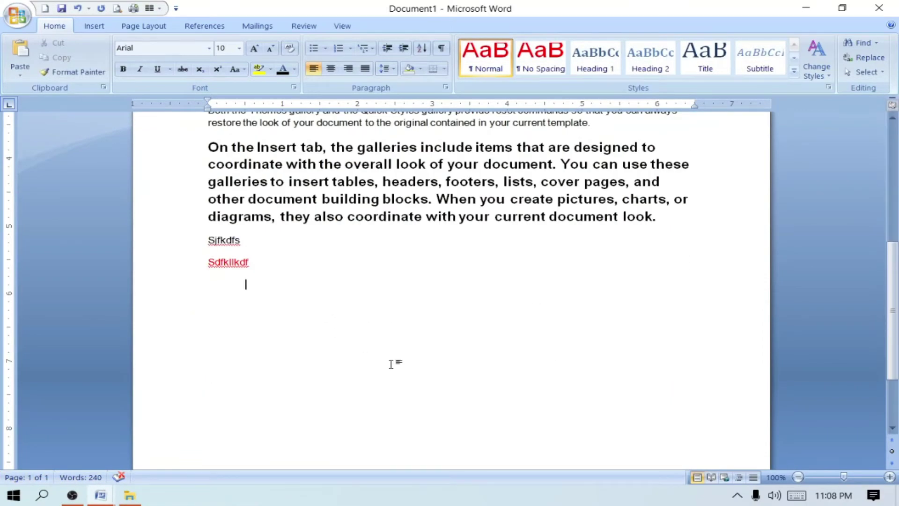
Insert a page break, then use Go To to jump to page 1 and then page 4.
key("ctrl+Return")
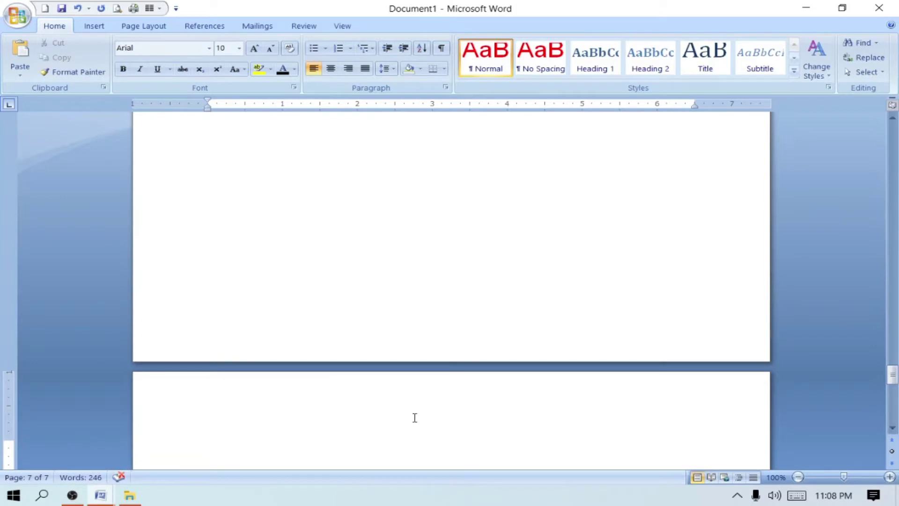
key("ctrl+g")
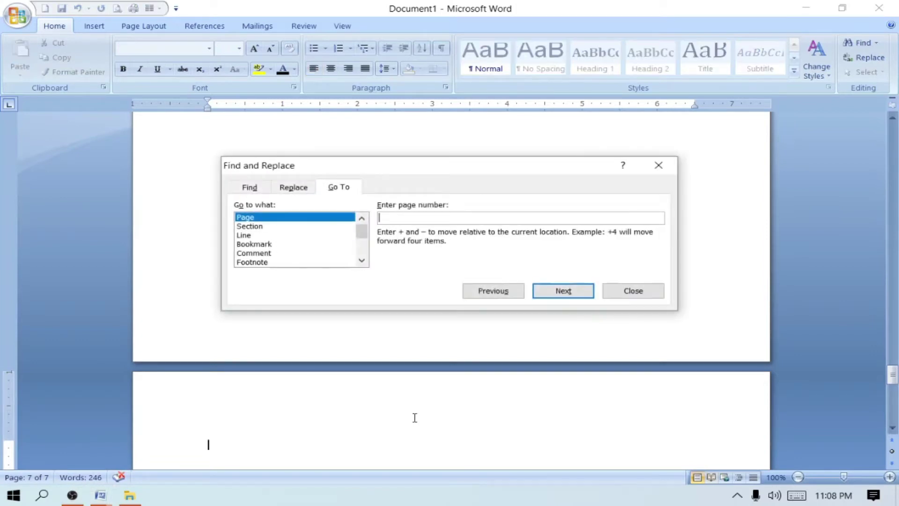
type("4")
type("1")
left_click(553, 297)
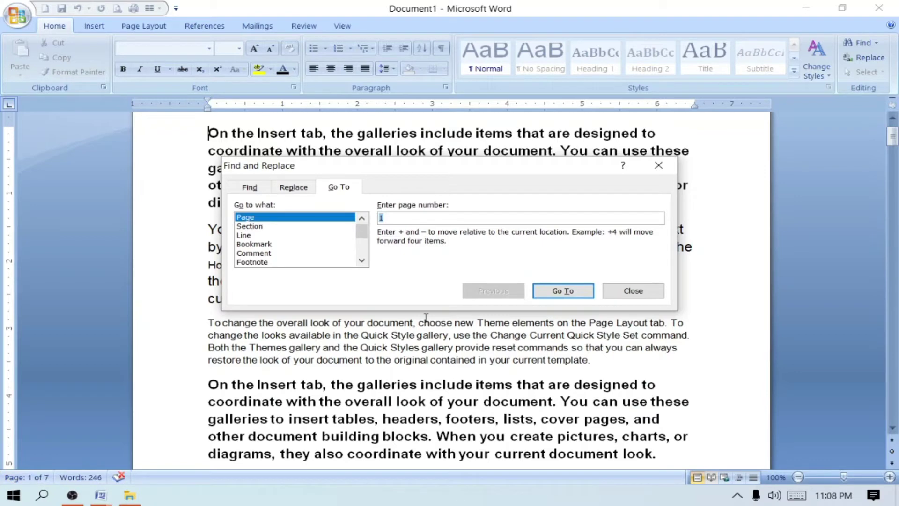
type("4")
left_click(560, 298)
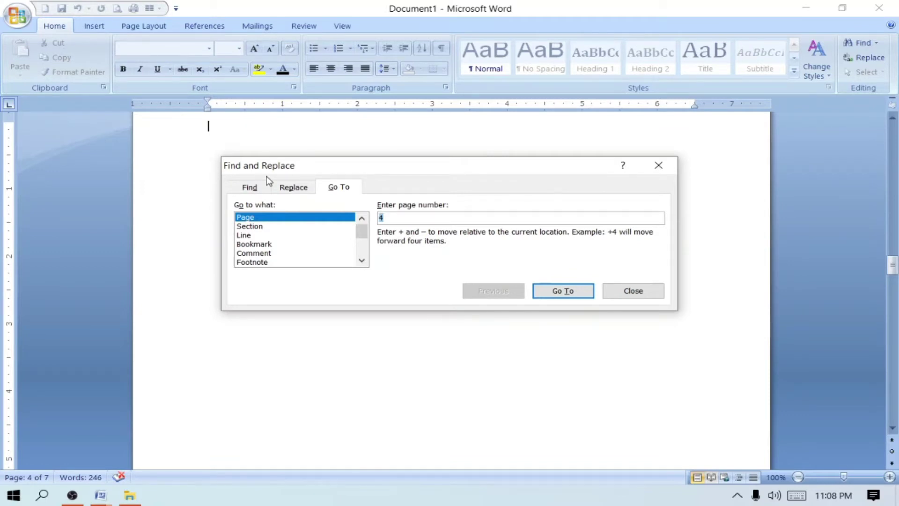
Switch Go To to Line and jump to line 1, then to line 5.
left_click(247, 236)
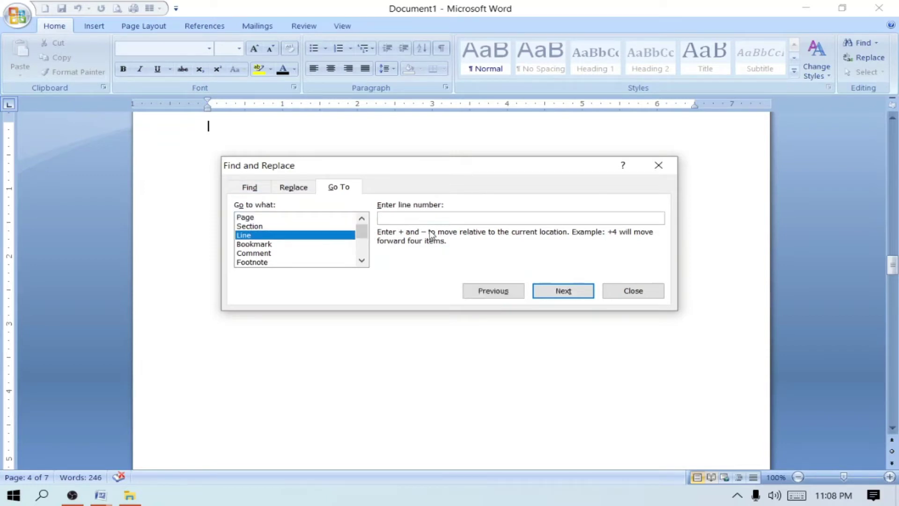
left_click(658, 170)
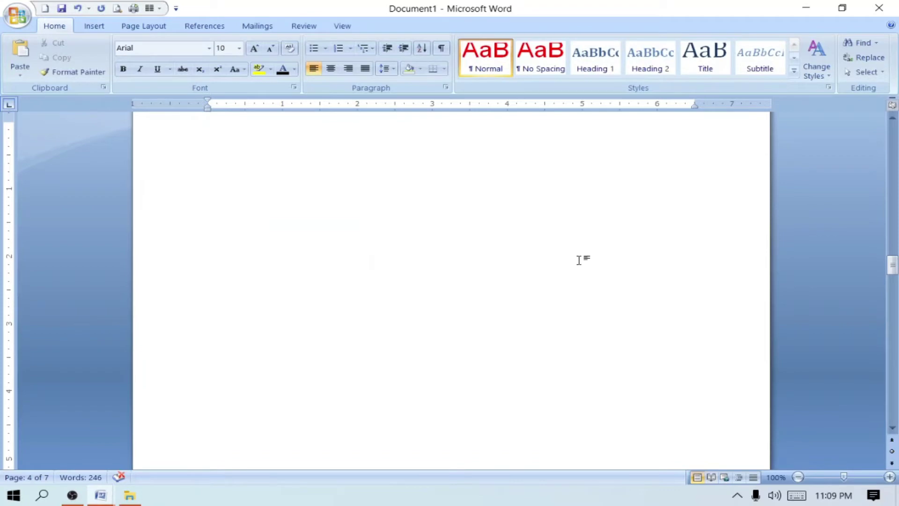
key("ctrl+g")
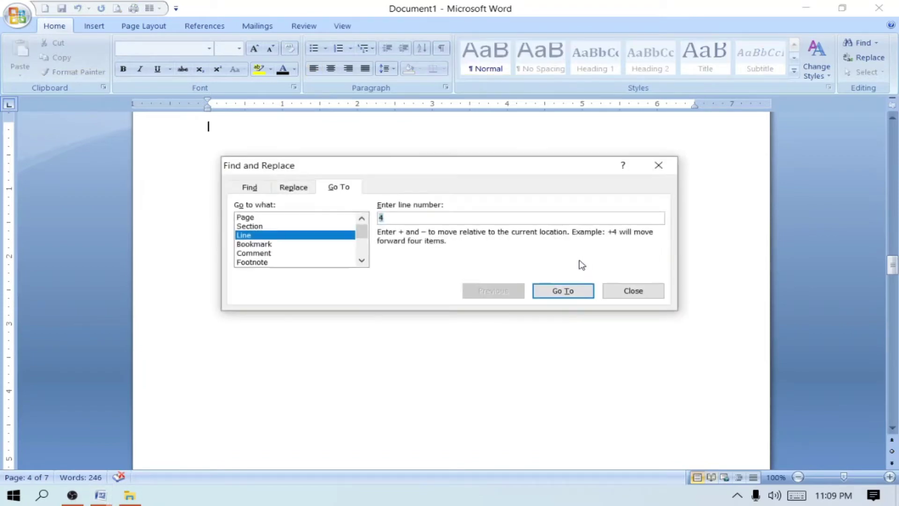
type("1")
key("Return")
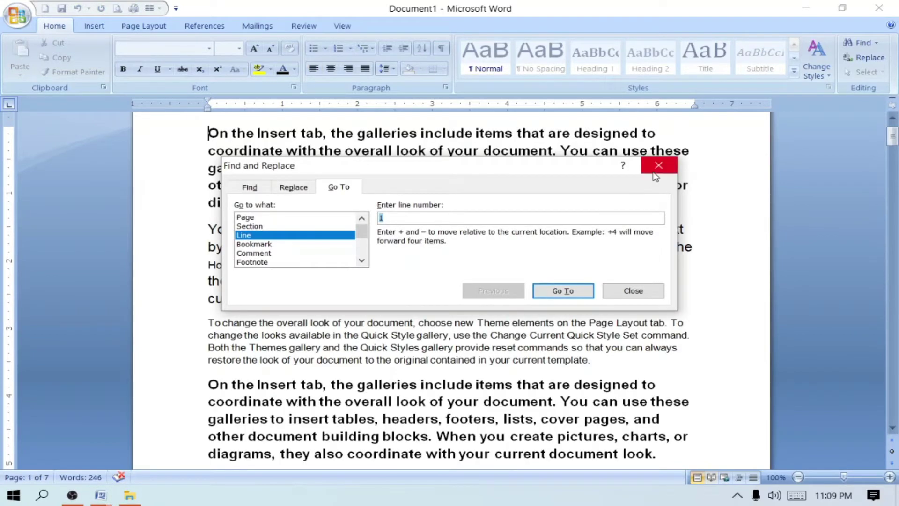
left_click(399, 219)
key("BackSpace")
type("5")
left_click(567, 291)
left_click(656, 167)
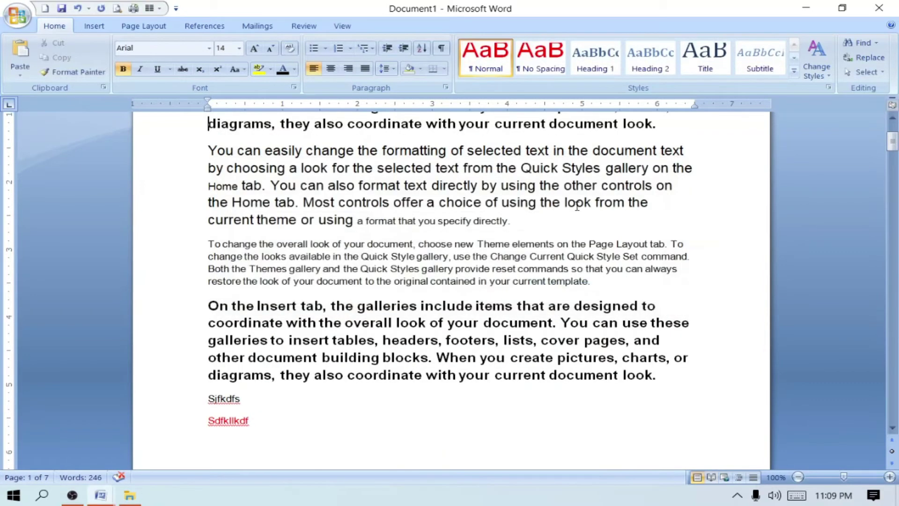
scroll(215, 256, "up", 3)
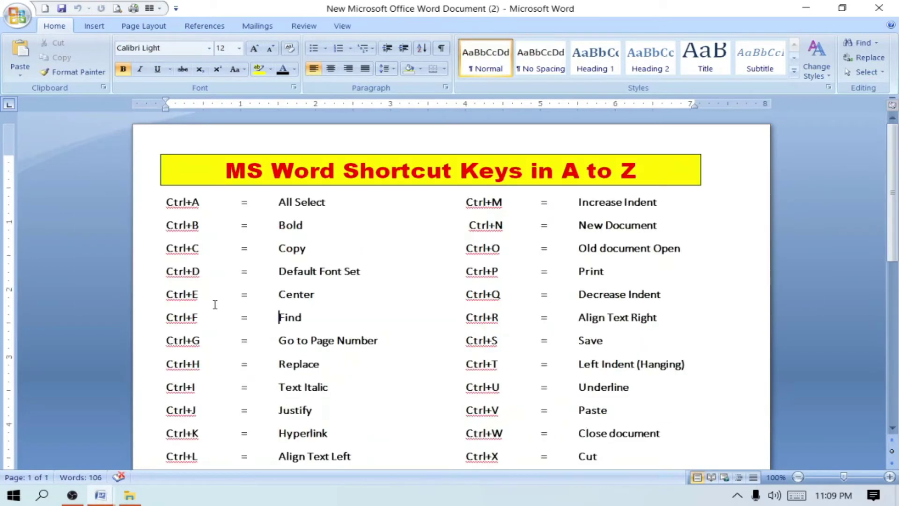
scroll(203, 345, "down", 1)
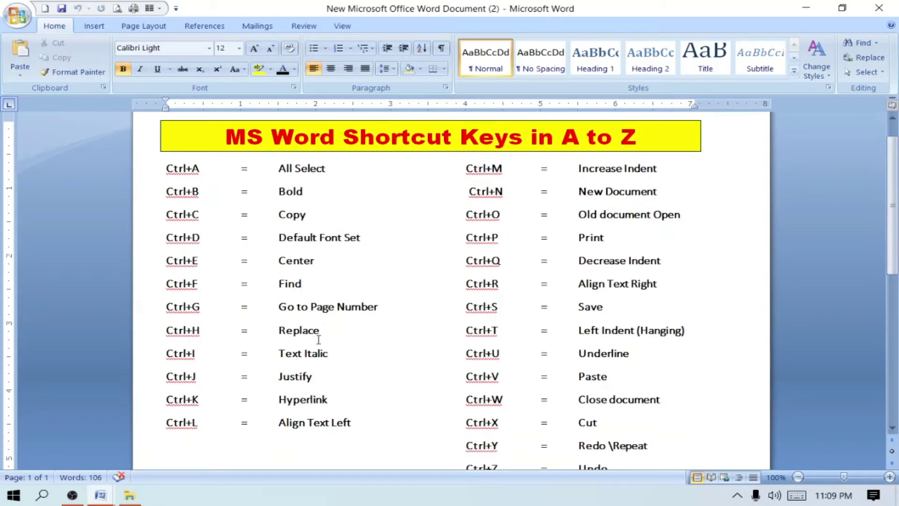
key("alt+Tab")
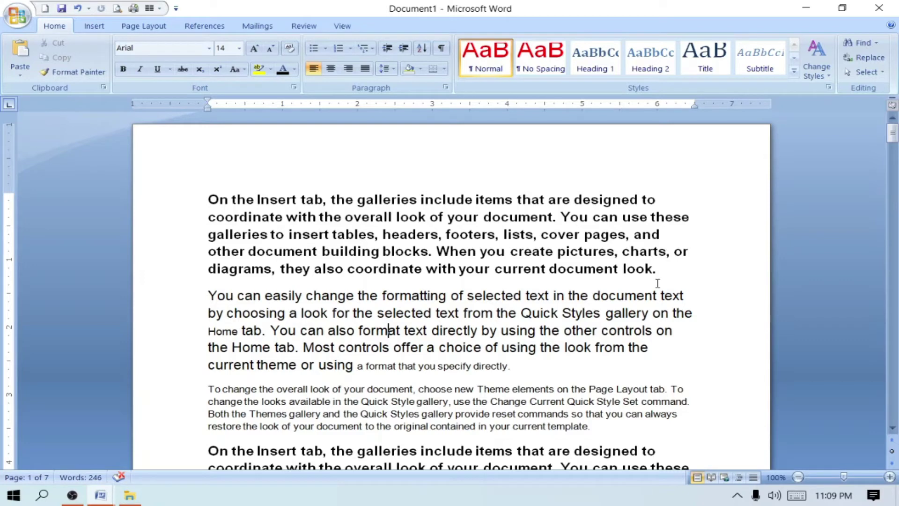
Open Find and Replace with 'look' as the search term and enter BABU COMPUTER as the replacement.
key("ctrl+h")
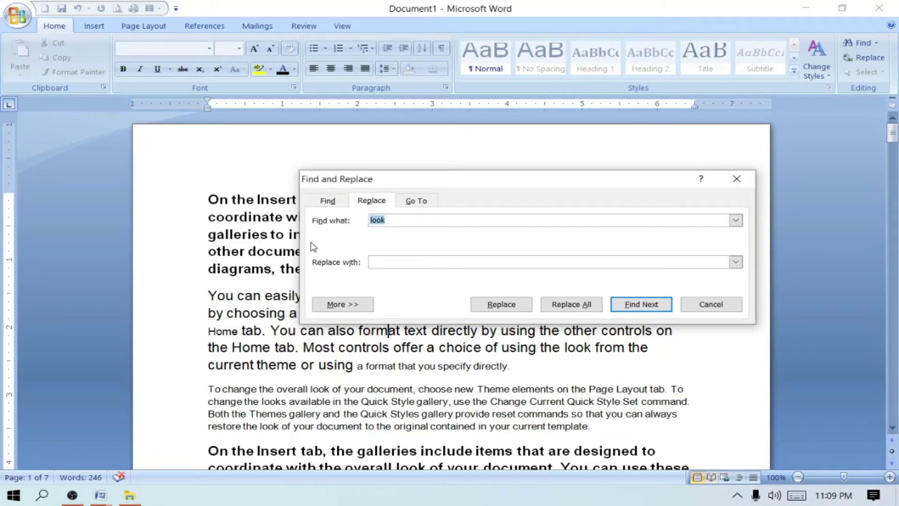
left_click(395, 224)
left_click(388, 262)
type("a")
type("ab")
key("BackSpace")
key("BackSpace")
key("BackSpace")
type("BABU COMPUT")
type("ER")
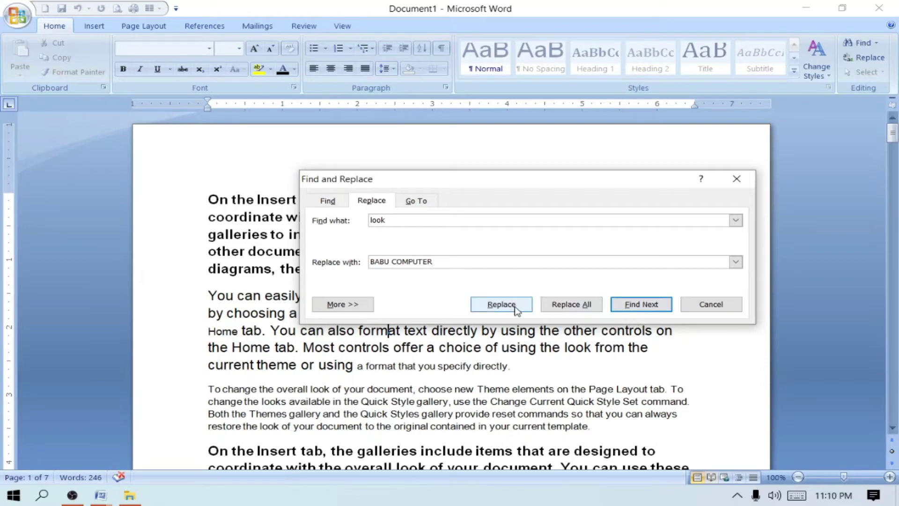
Replace the first 'look', then Replace All for the 8 occurrences and close the dialog.
left_click_drag(512, 180, 225, 310)
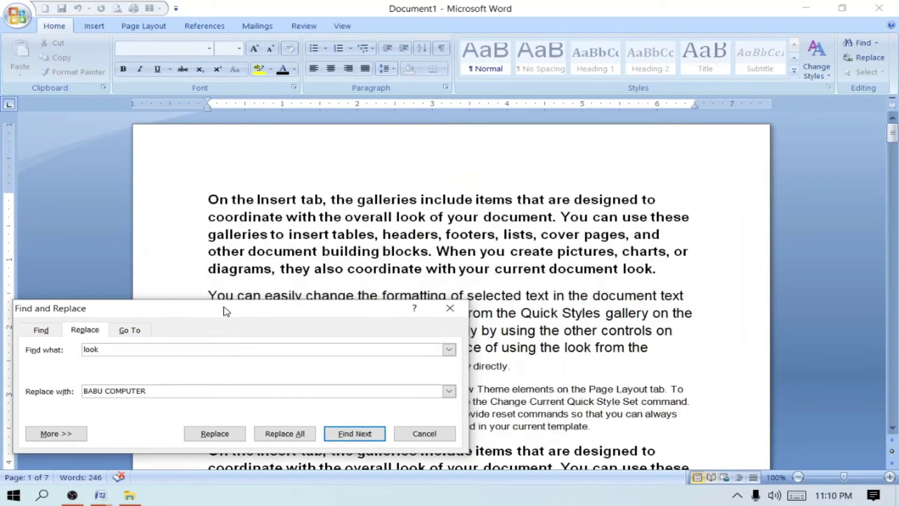
left_click(214, 434)
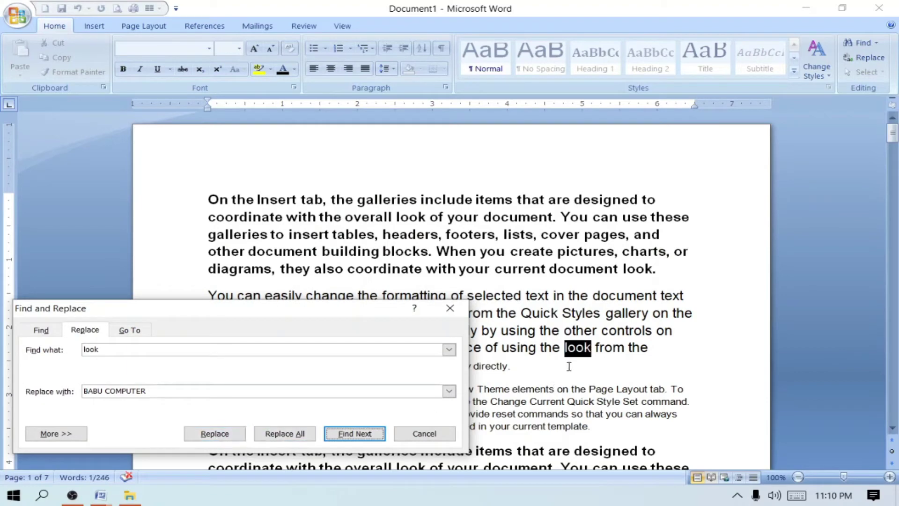
left_click(214, 434)
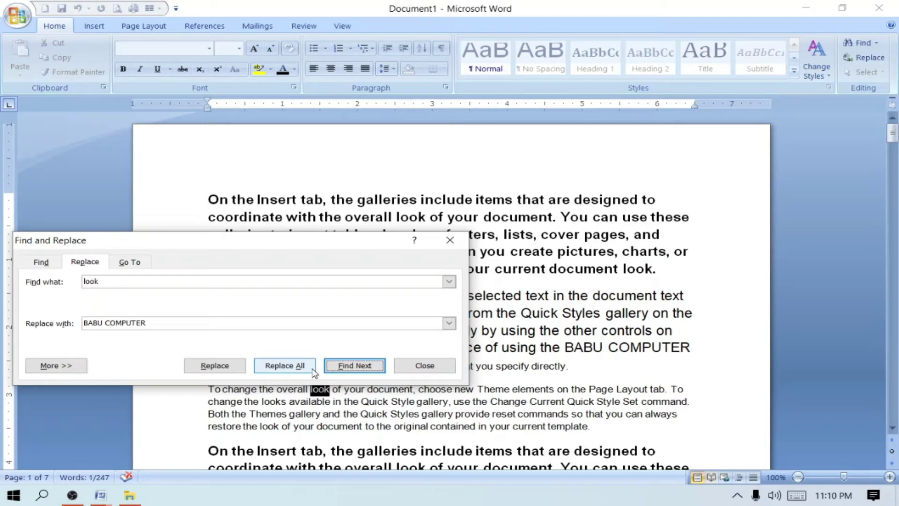
left_click(294, 369)
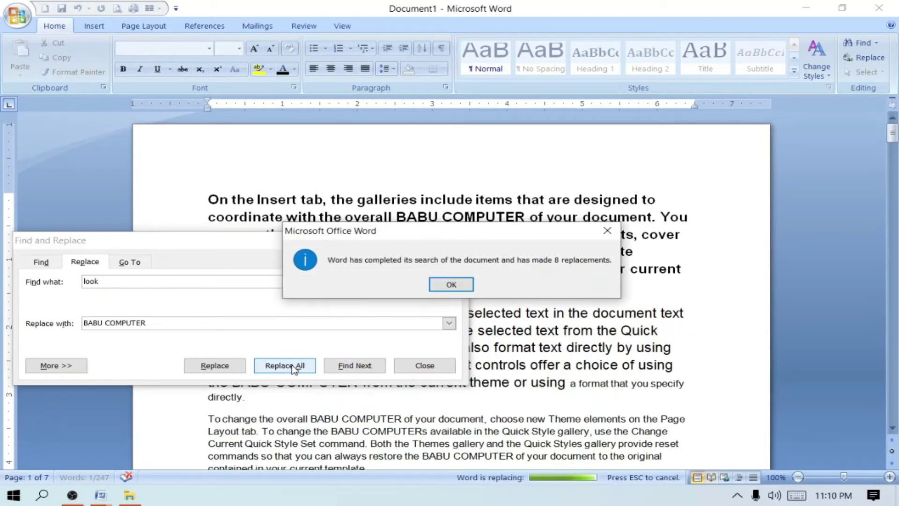
left_click(463, 287)
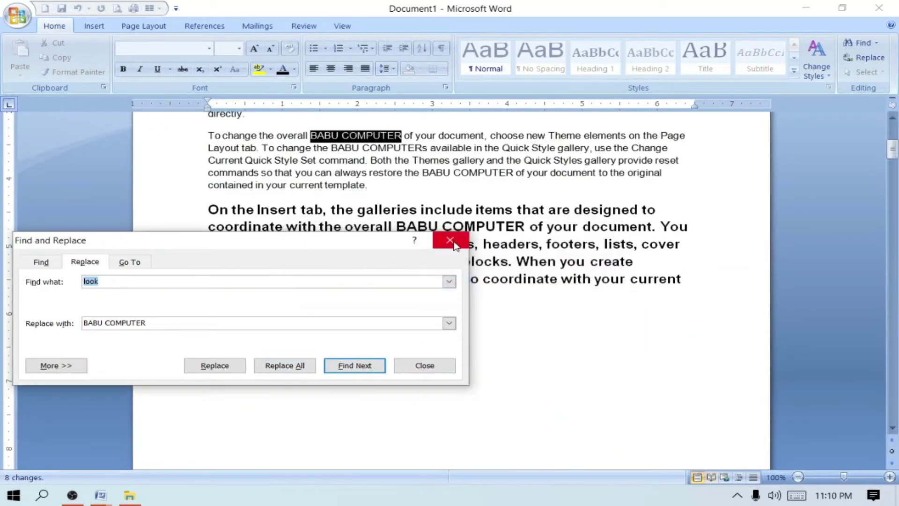
left_click(425, 366)
scroll(425, 326, "up", 3)
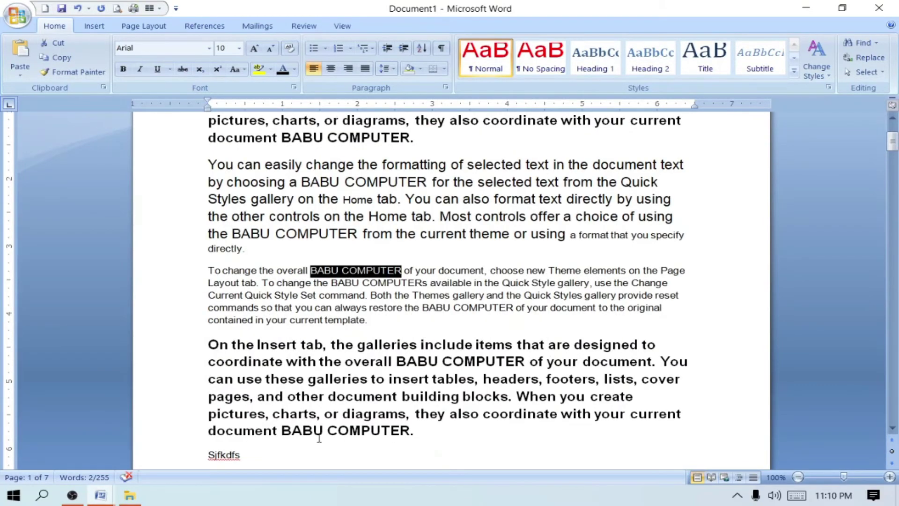
scroll(422, 400, "up", 2)
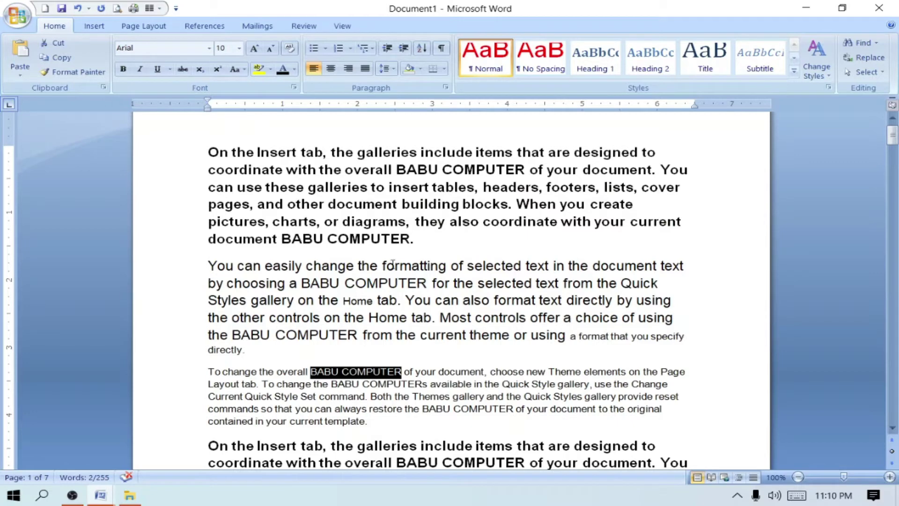
left_click(434, 346)
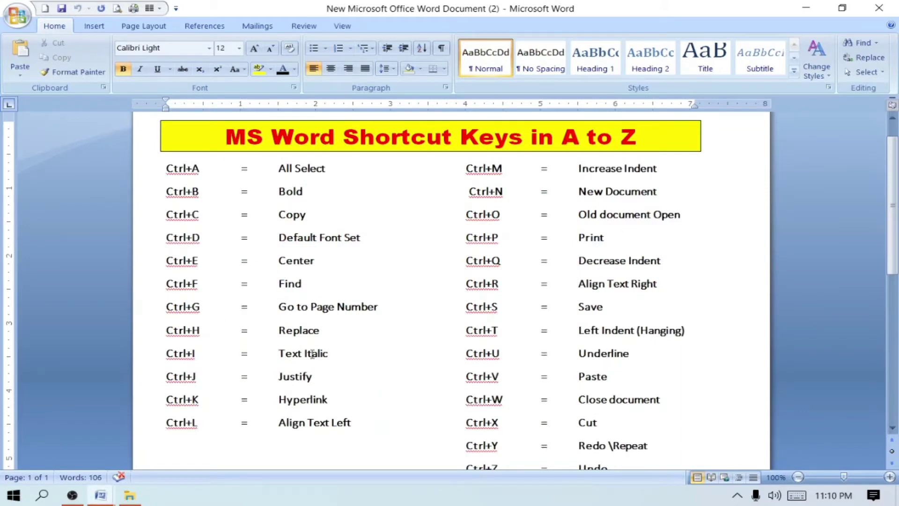
key("alt+Tab")
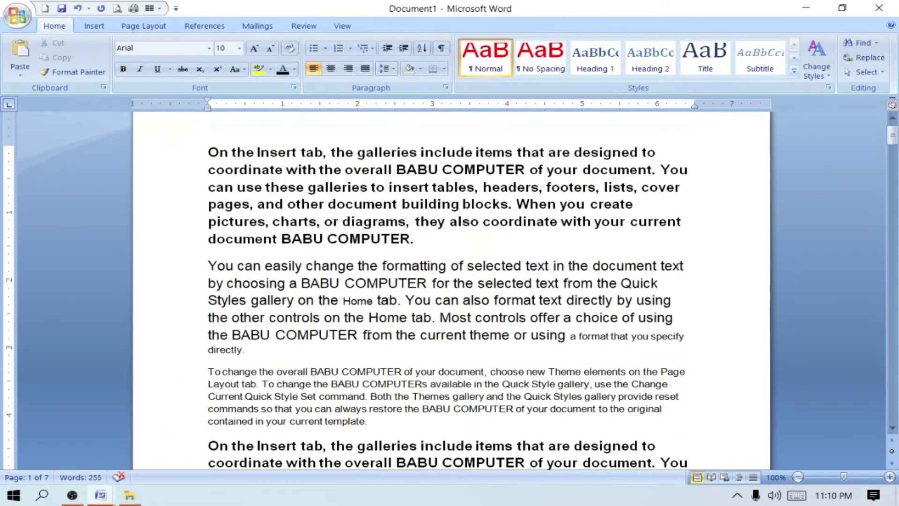
scroll(315, 365, "down", 1)
scroll(277, 370, "up", 2)
scroll(276, 370, "up", 1)
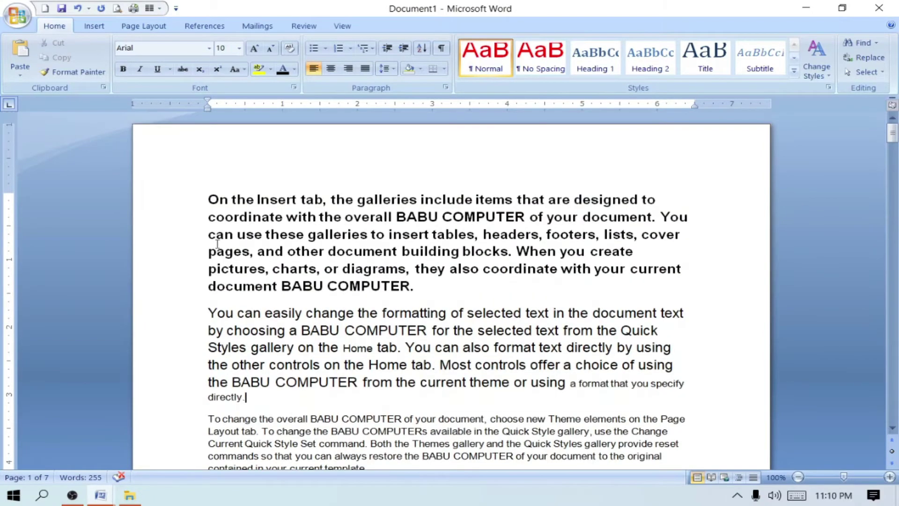
left_click_drag(208, 201, 548, 201)
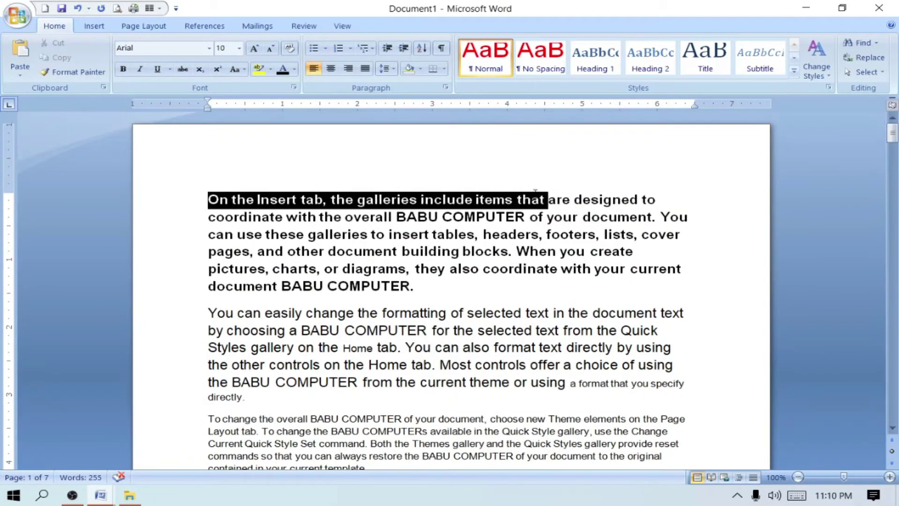
key("ctrl+i")
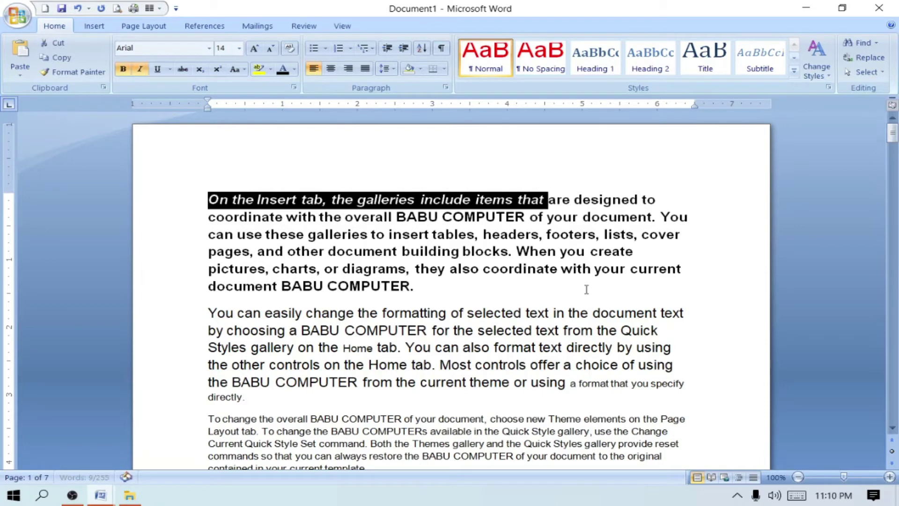
left_click(547, 282)
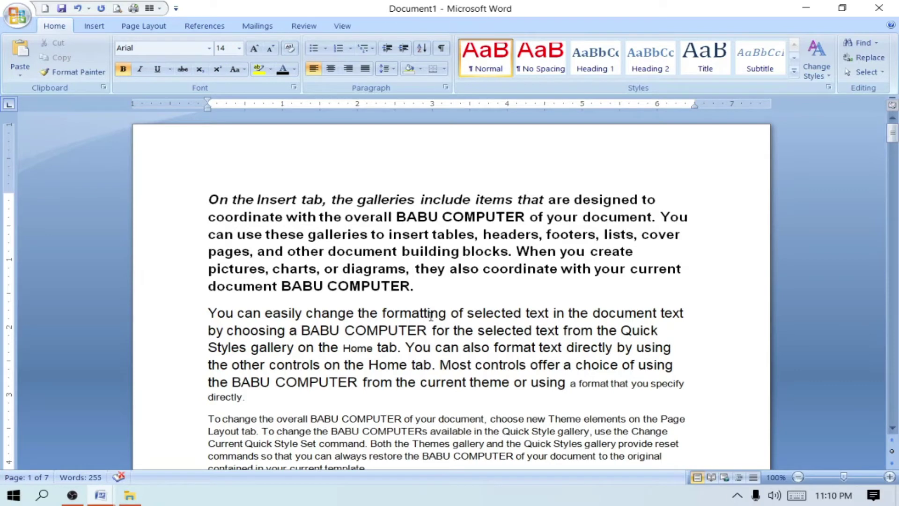
key("Up")
key("alt+Tab")
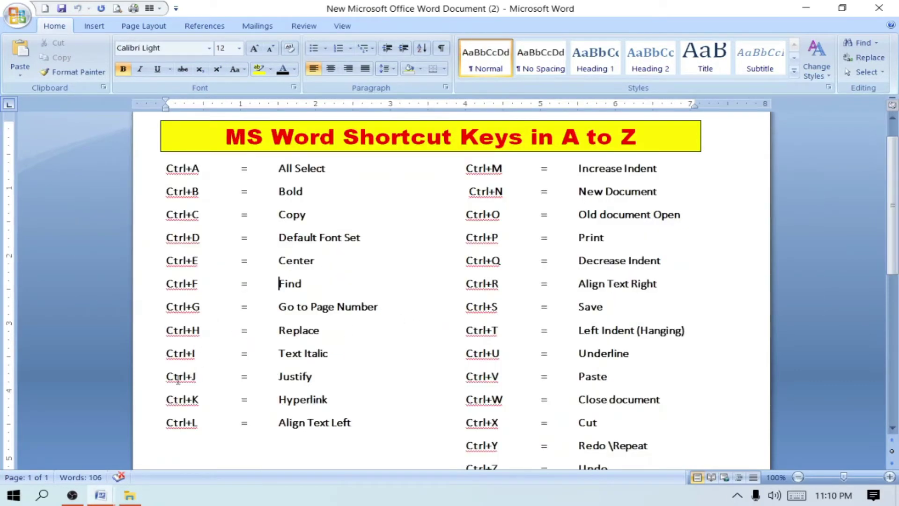
key("alt+Tab")
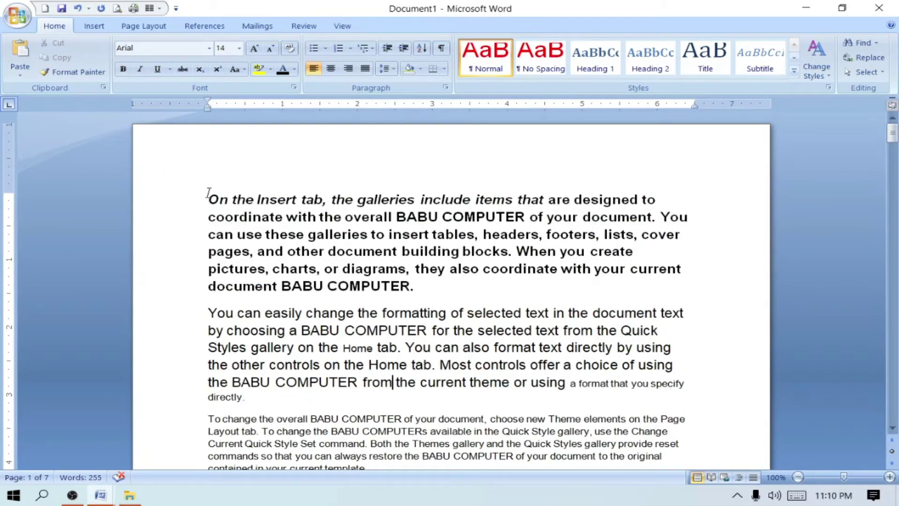
scroll(219, 349, "down", 3)
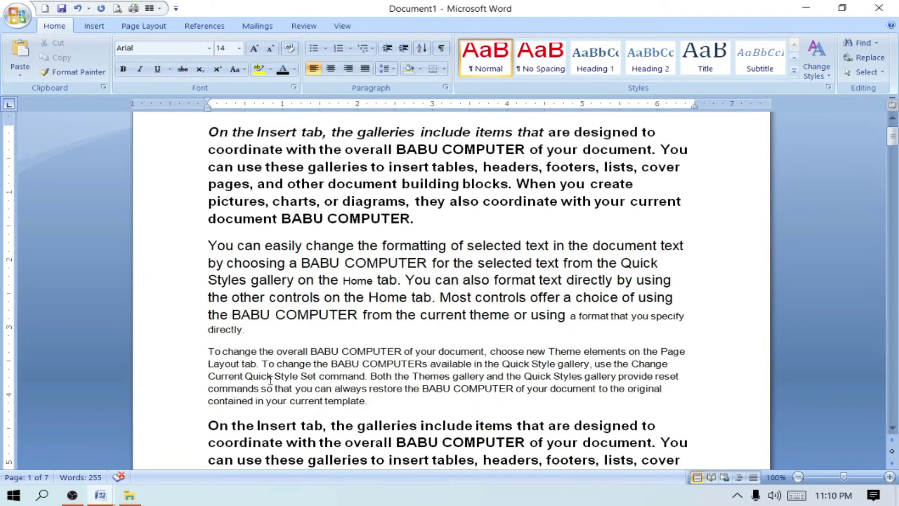
scroll(270, 381, "up", 3)
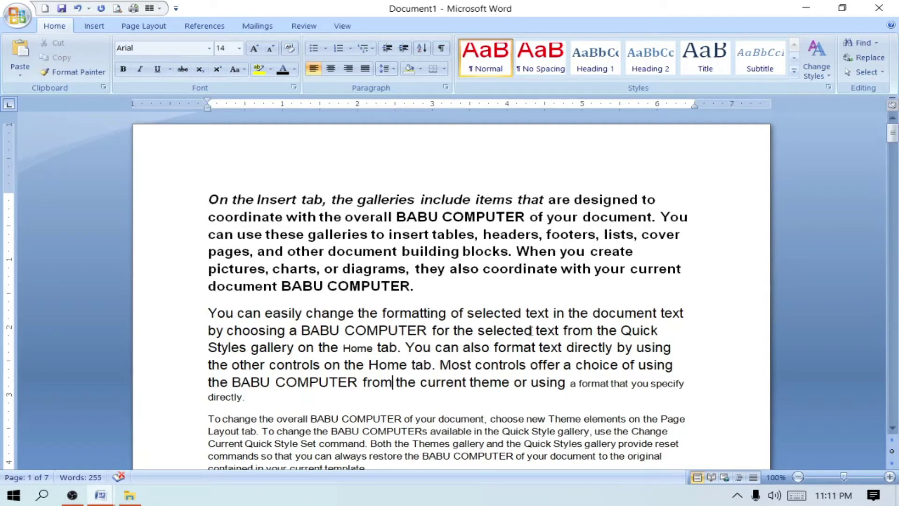
Select all the text, justify it with Ctrl+J, and check the paragraphs.
key("ctrl+a")
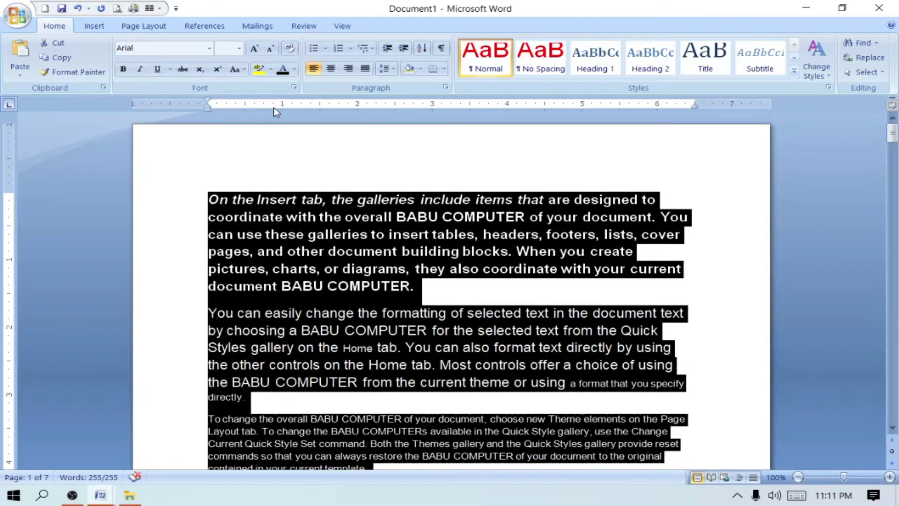
key("ctrl+j")
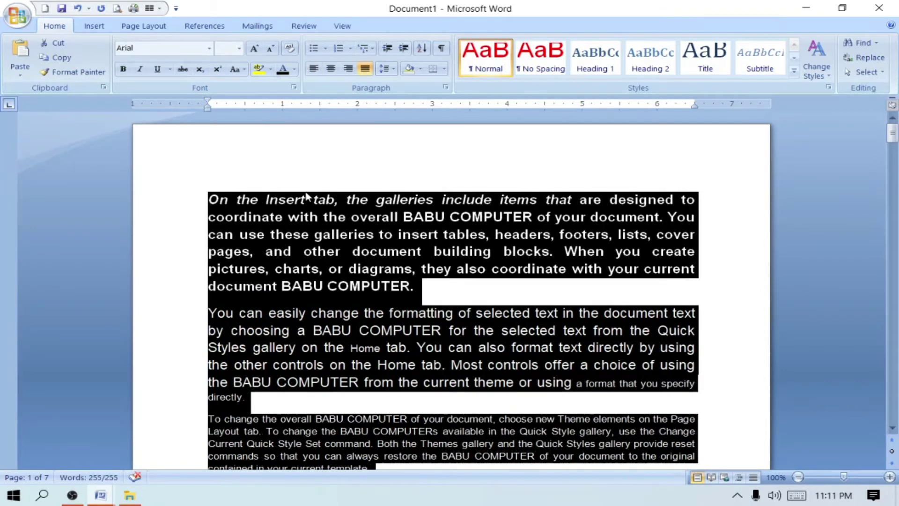
left_click(306, 199)
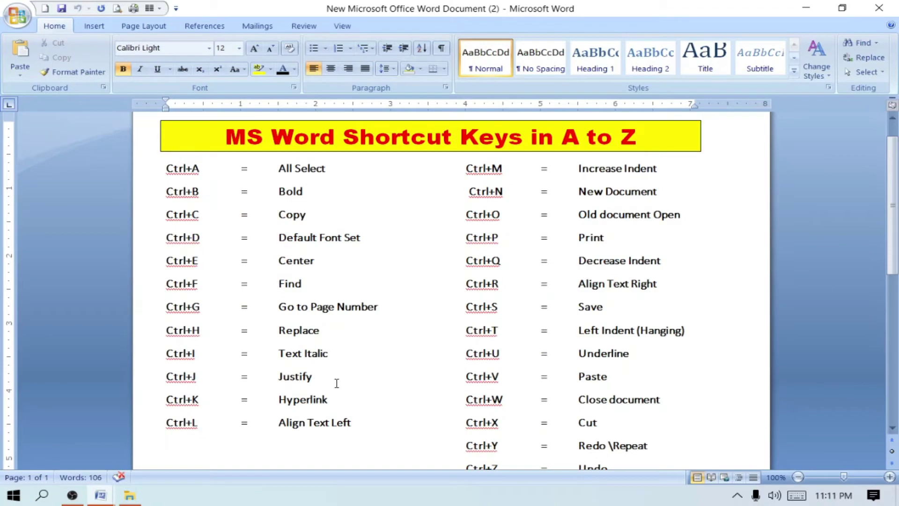
key("alt+Tab")
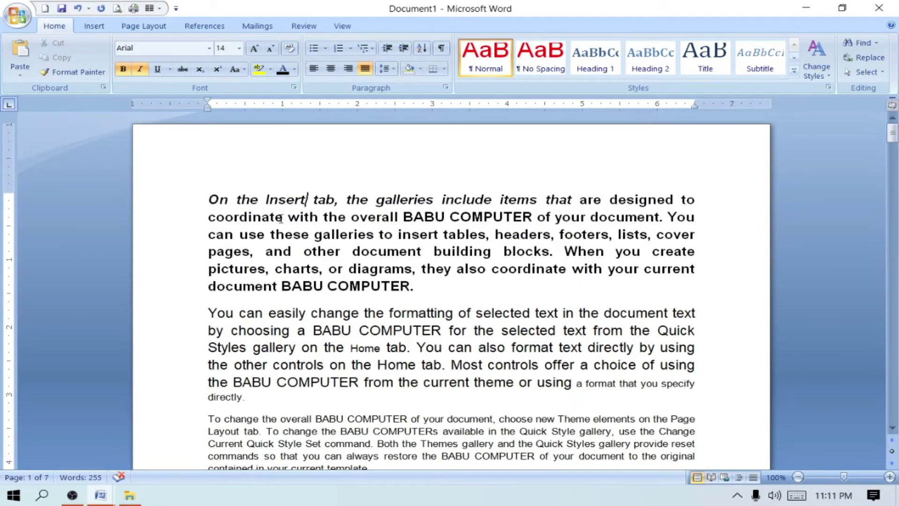
key("Down")
key("Down")
key("Down")
key("Down")
key("Down")
key("Up")
key("Up")
key("Up")
Review the justified text, then look at the shortcut-keys list and return to Document1.
scroll(694, 198, "down", 3)
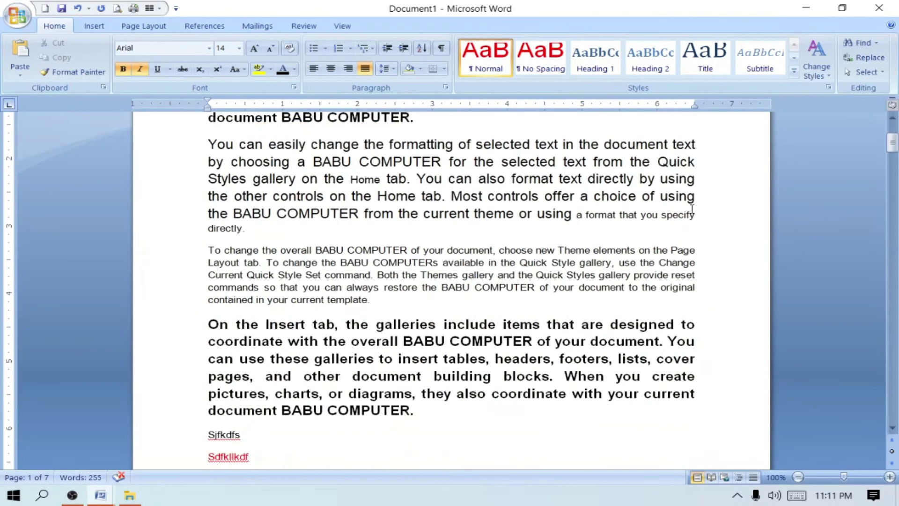
scroll(686, 280, "down", 2)
scroll(687, 280, "up", 3)
scroll(608, 349, "up", 3)
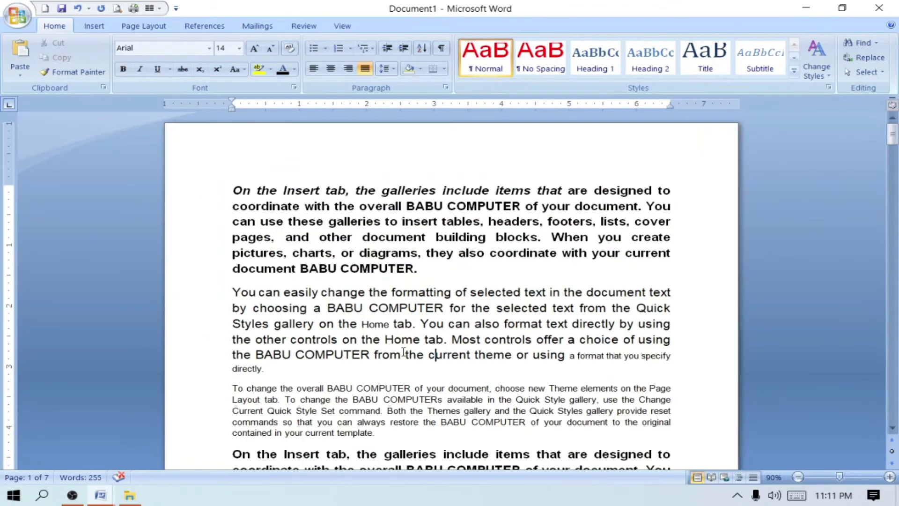
key("alt+Tab")
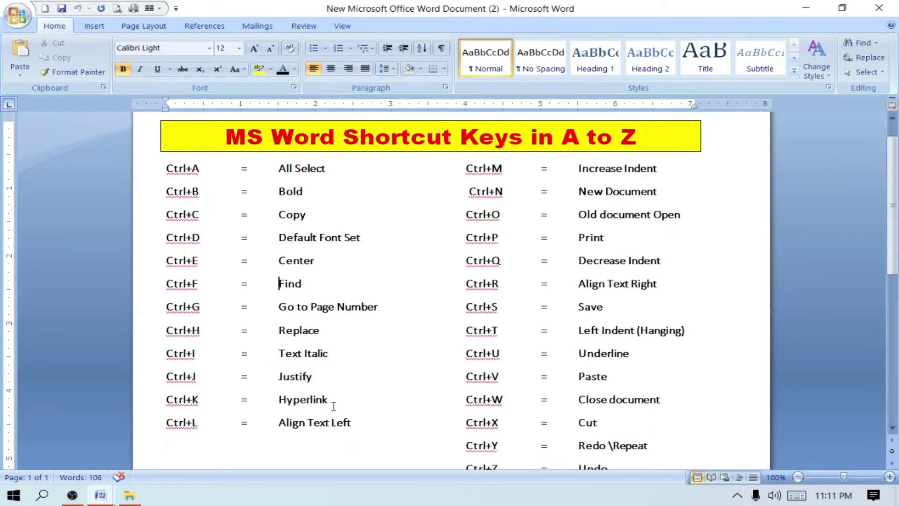
key("alt+Tab")
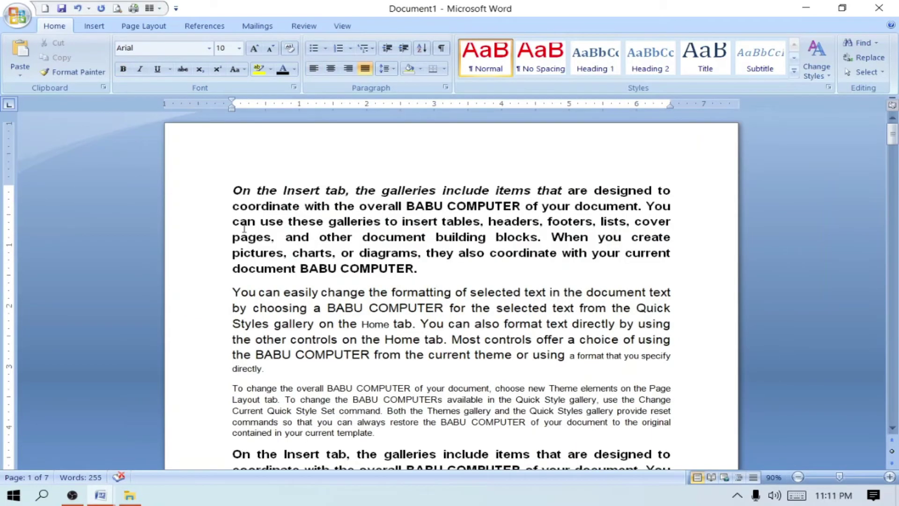
Link the first line of the first paragraph to the file 12.docx in Documents.
mouse_move(229, 191)
left_mouse_down()
mouse_move(658, 191)
mouse_move(661, 201)
left_mouse_up()
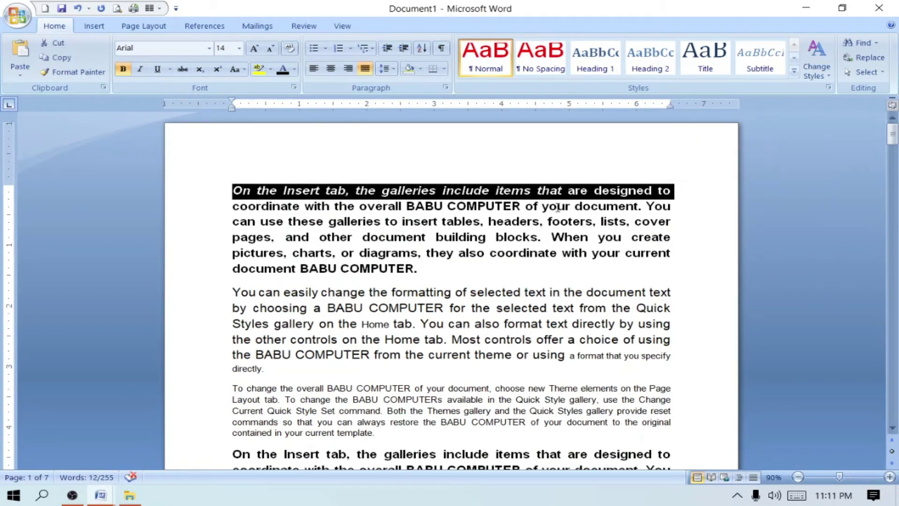
key("ctrl+k")
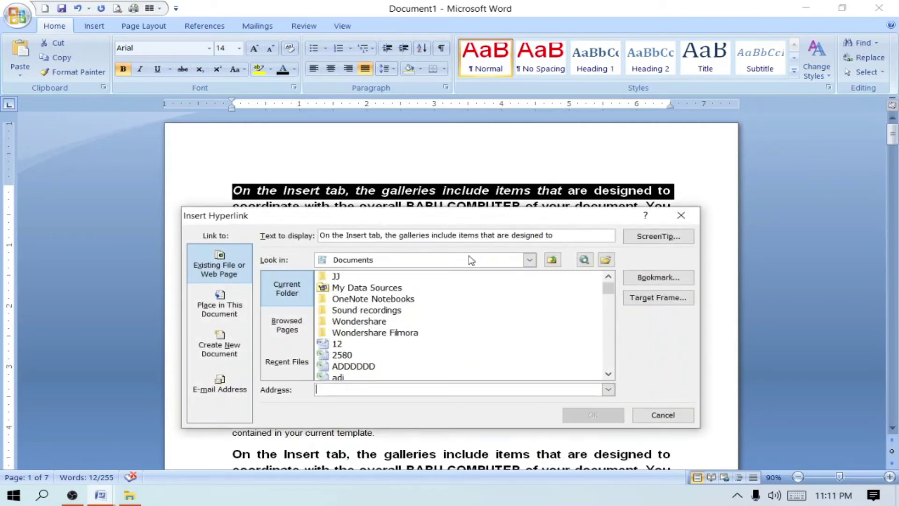
left_click(328, 345)
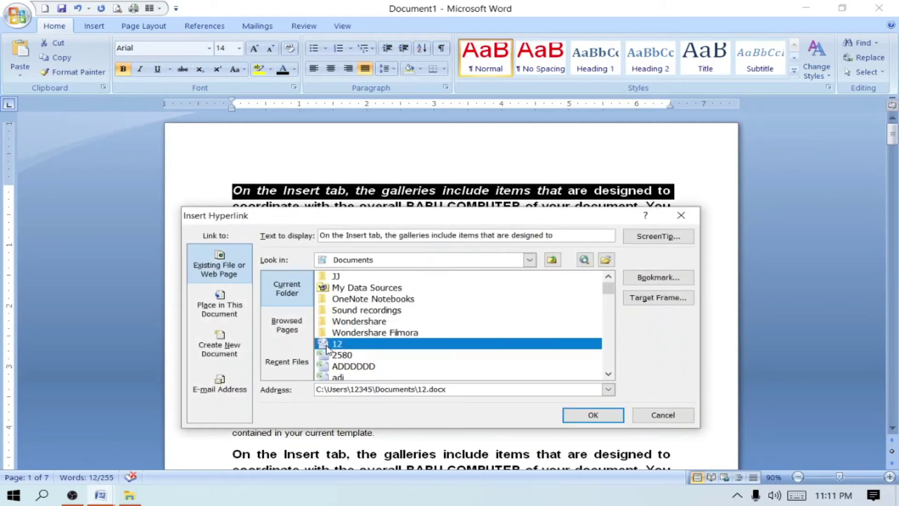
left_click(592, 416)
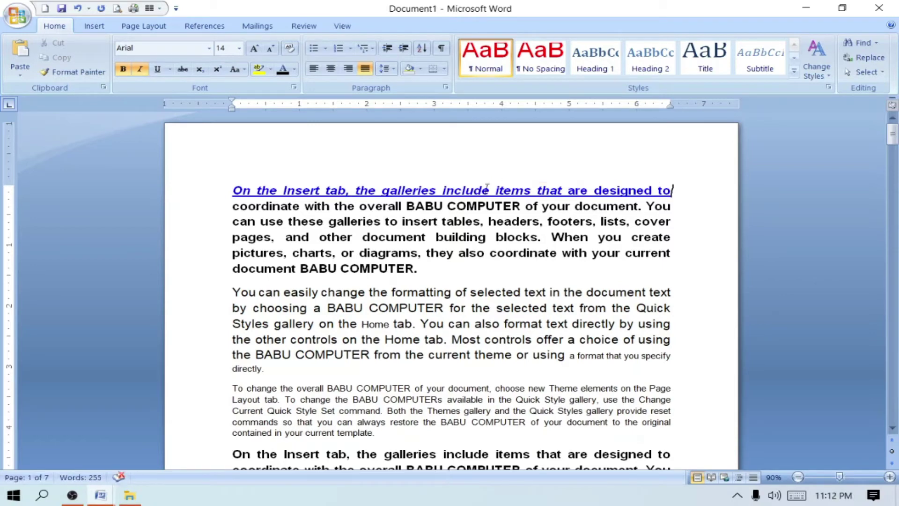
Follow the first-line hyperlink to open 12.docx past the security notice, then close it.
left_click(461, 196, "ctrl")
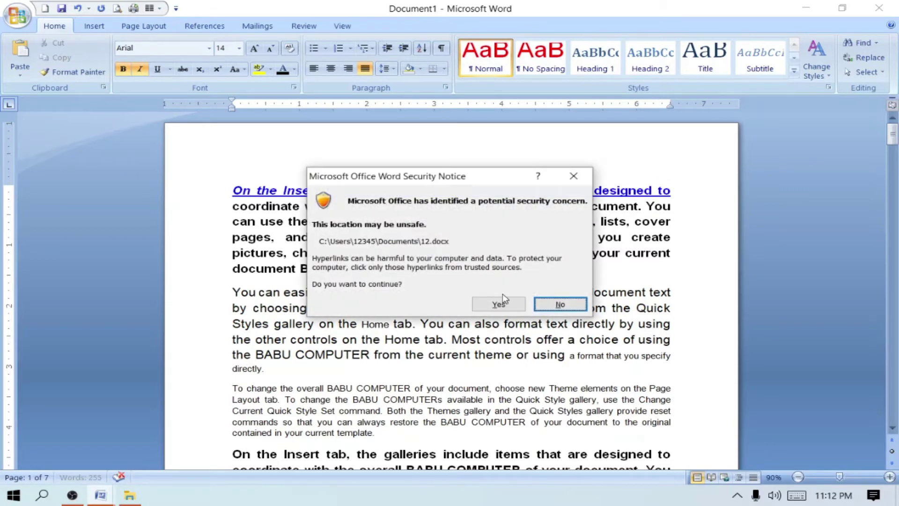
left_click(501, 306)
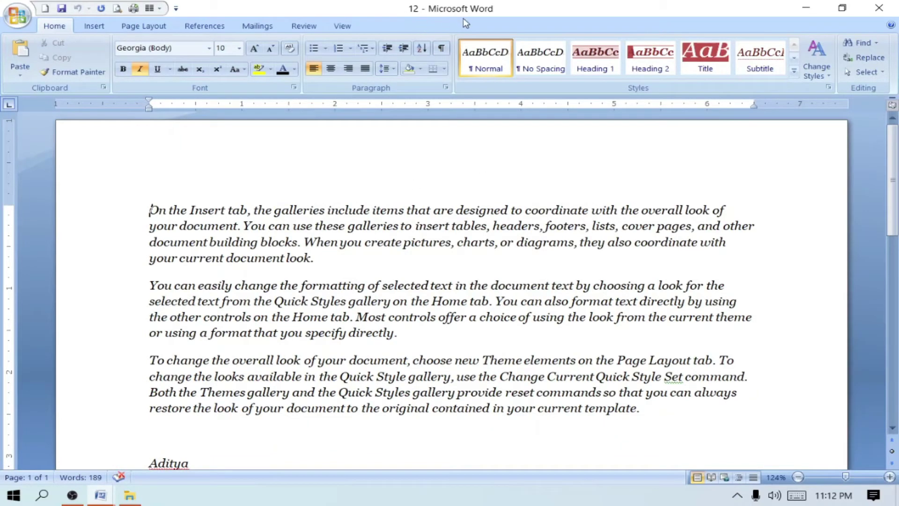
left_click(879, 8)
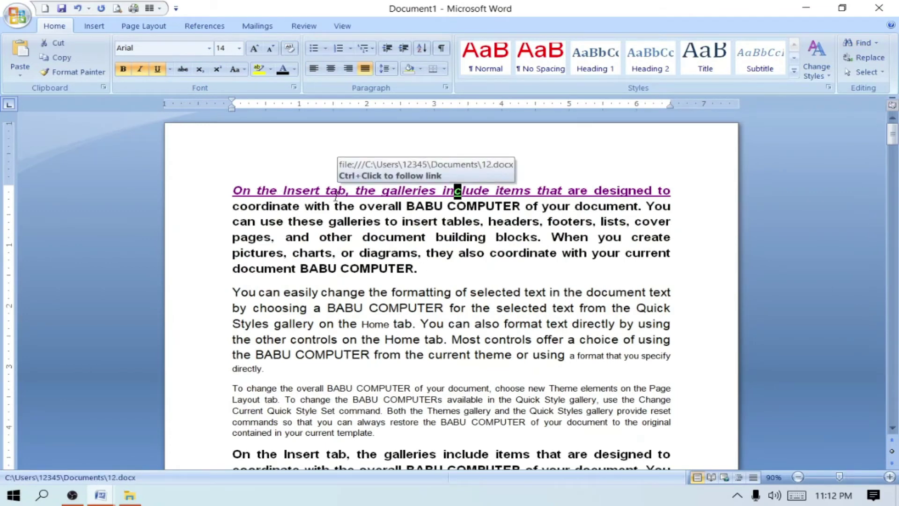
left_click(528, 197)
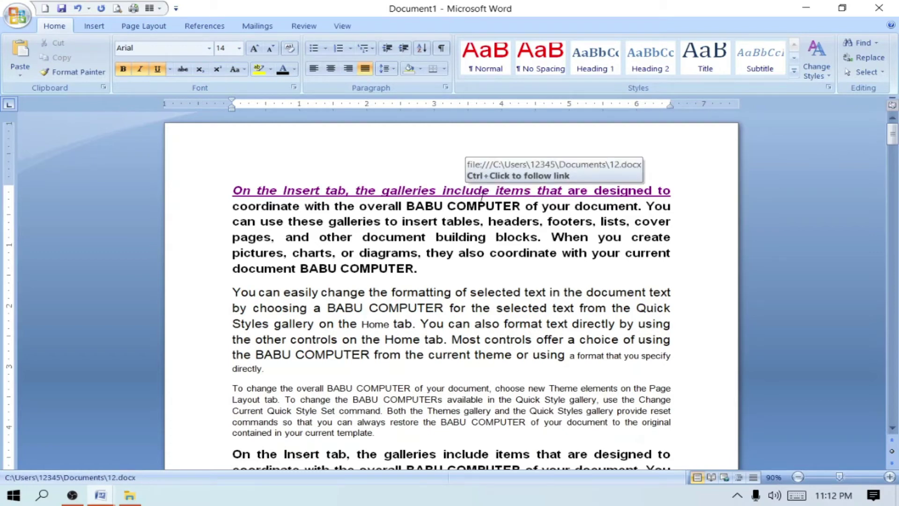
Hyperlink the third-paragraph line to the 2580.xlsx workbook and follow the new link.
left_click(402, 306)
scroll(401, 300, "down", 3)
left_click_drag(354, 327, 672, 328)
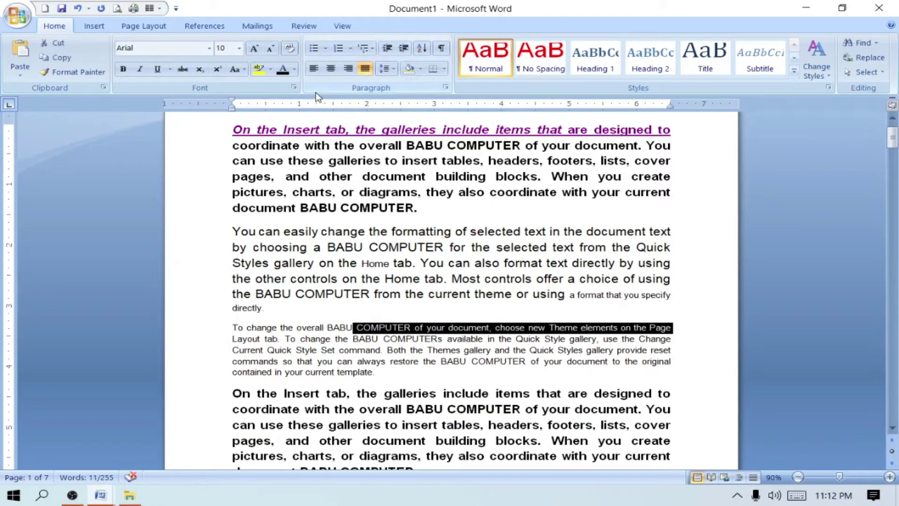
key("ctrl+k")
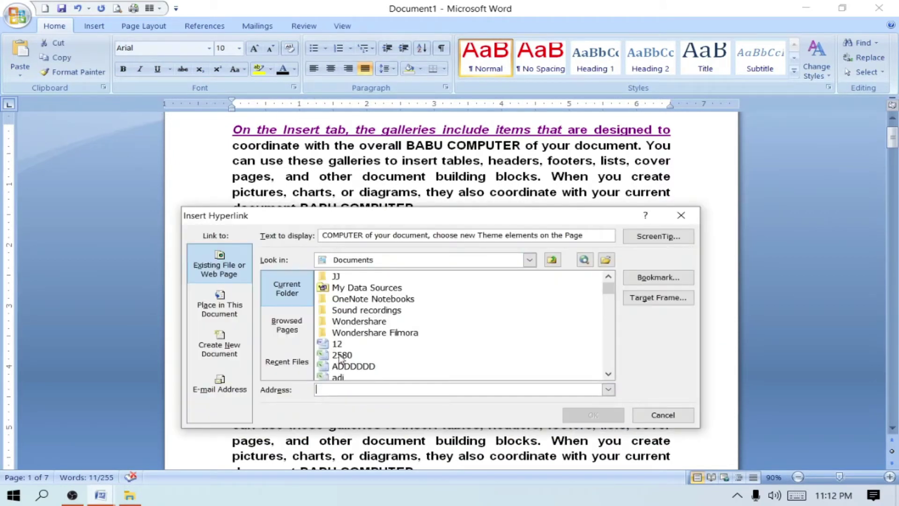
left_click(340, 355)
left_click(586, 415)
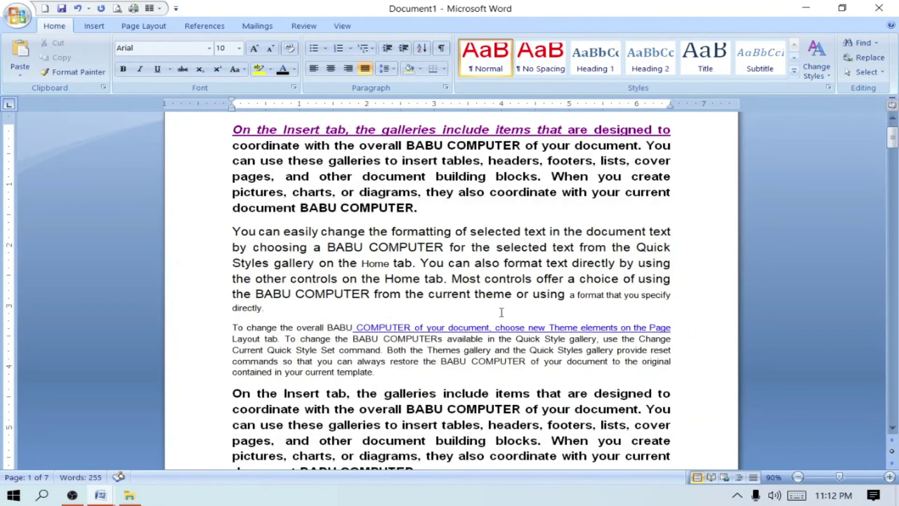
left_click(484, 328, "ctrl")
Dismiss the security notice so the 2580 workbook opens in Excel.
key("Escape")
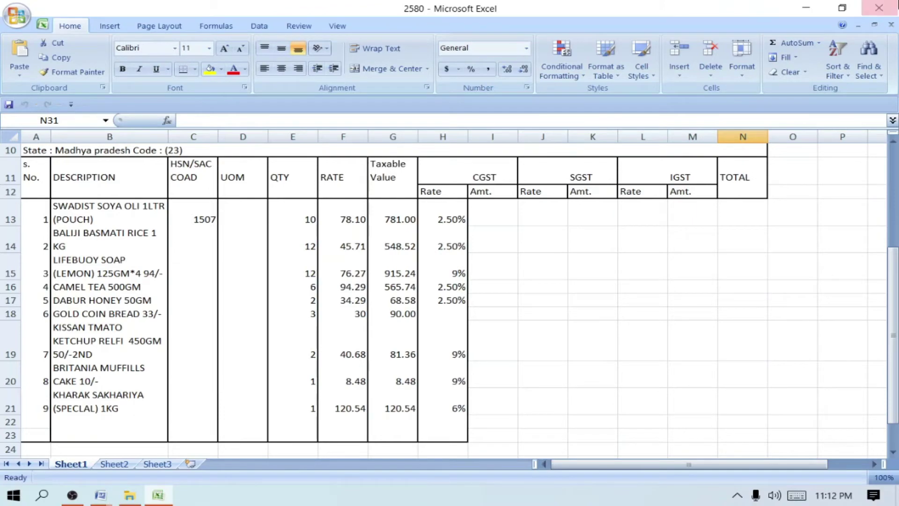
Close the 2580 workbook, view the shortcut-keys list, then preview open Word windows from Document1.
left_click(878, 8)
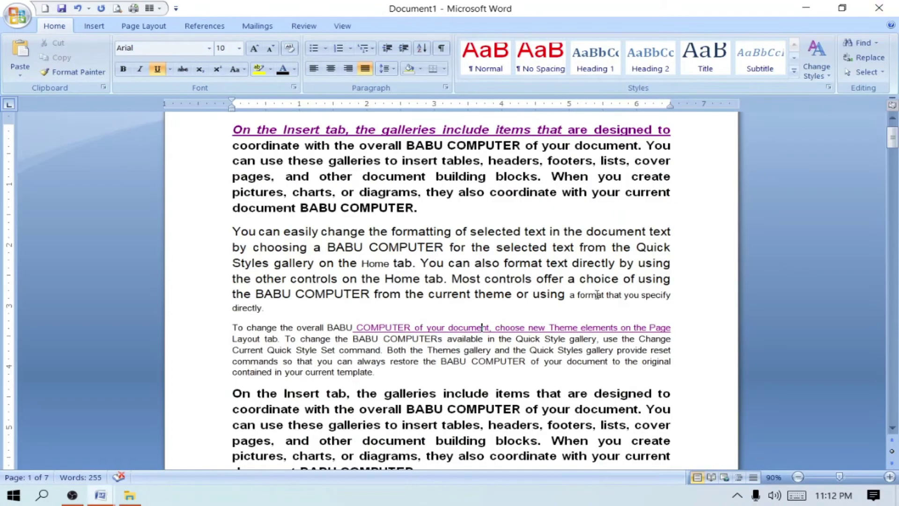
key("alt+Tab")
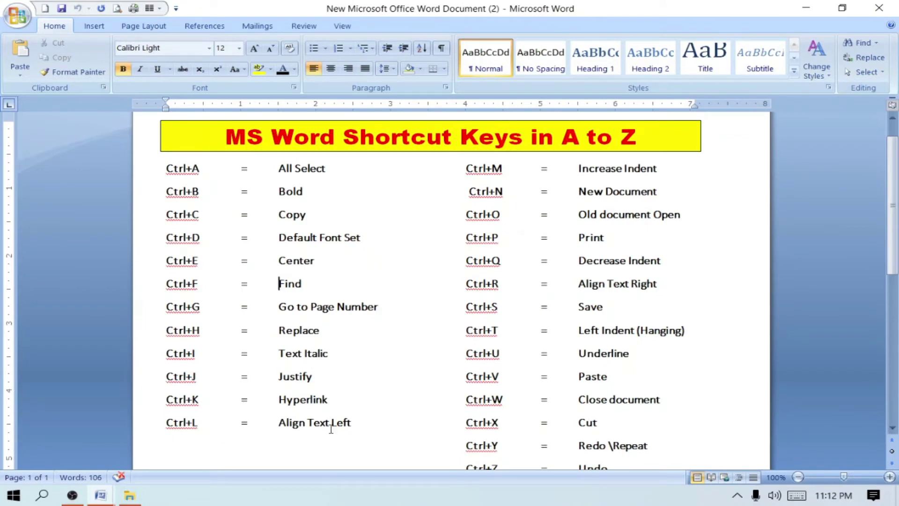
key("alt+Tab")
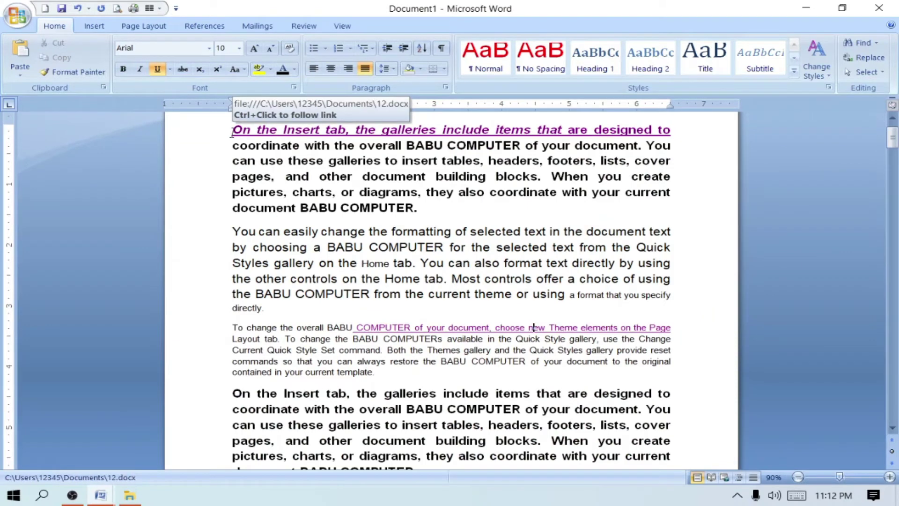
left_click(100, 496)
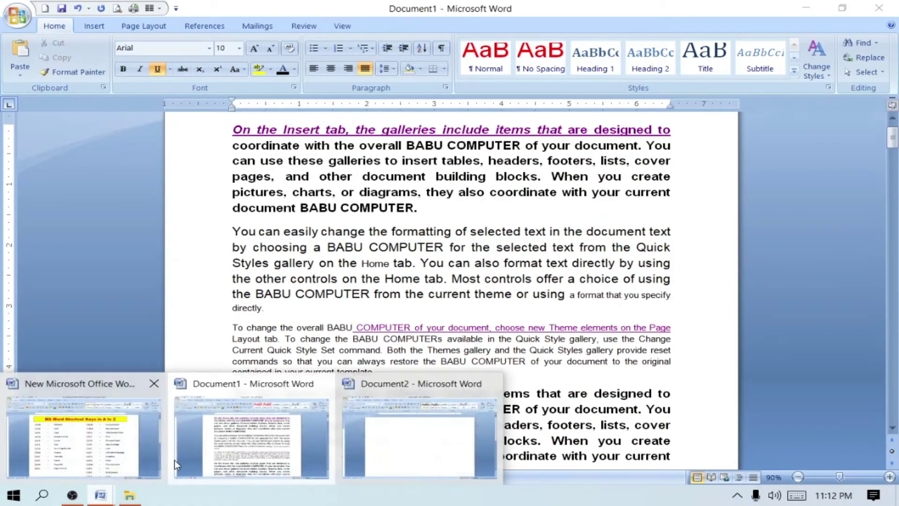
In Document2, type three lines: ASLKFLKASF, SAFSAF and FASSAF.
left_click(397, 436)
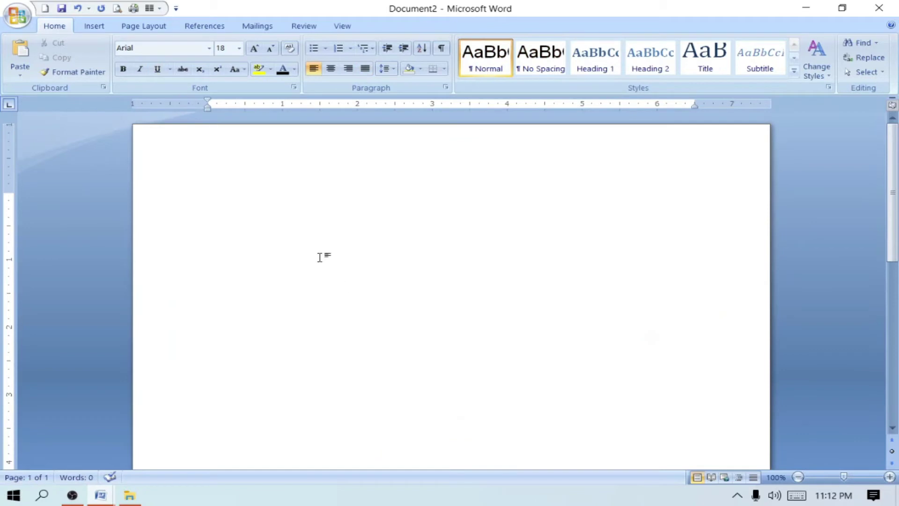
type("ASLKFLKASF")
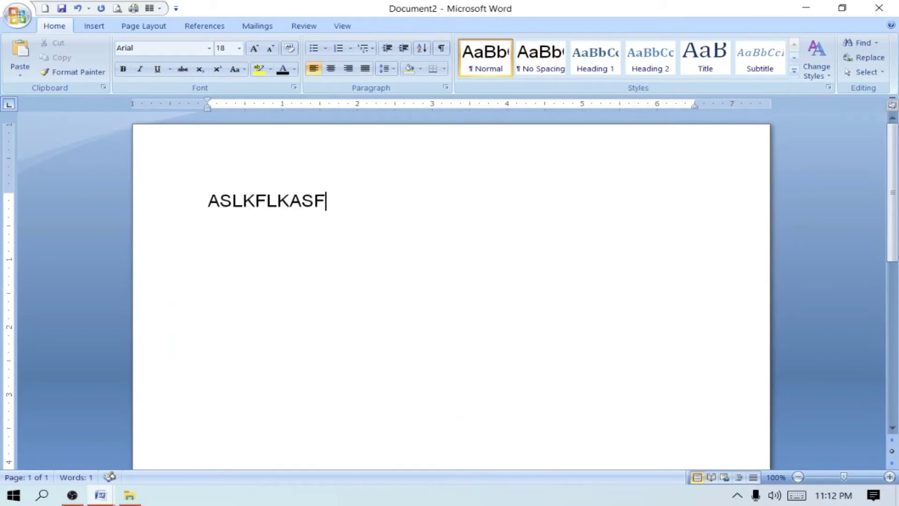
key("Return")
type("SAFSAF")
key("Return")
type("FAS")
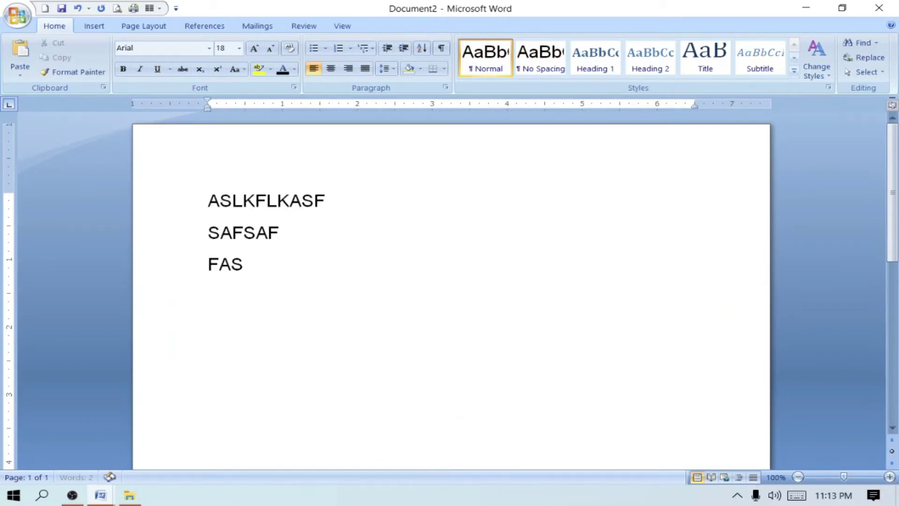
type("SAF")
key("Return")
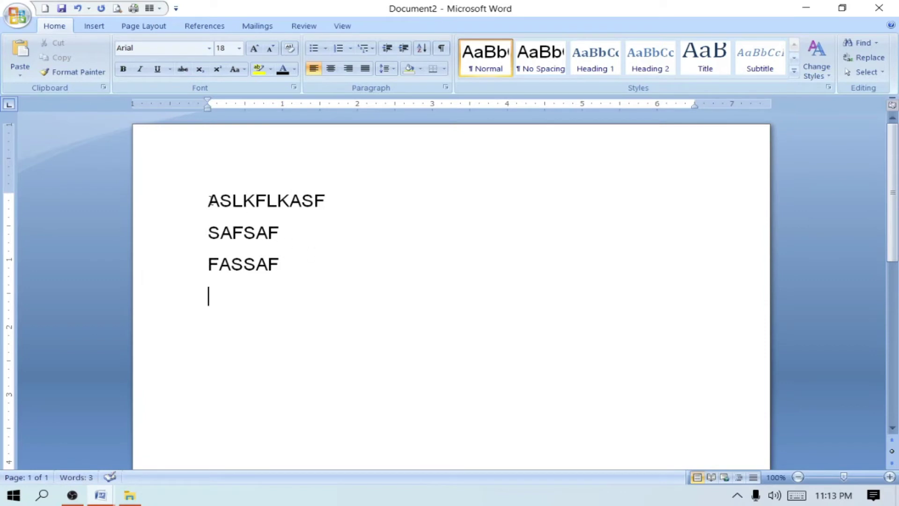
Centre the line ASLKFLKASF, then set it back to left alignment.
left_click_drag(210, 201, 335, 207)
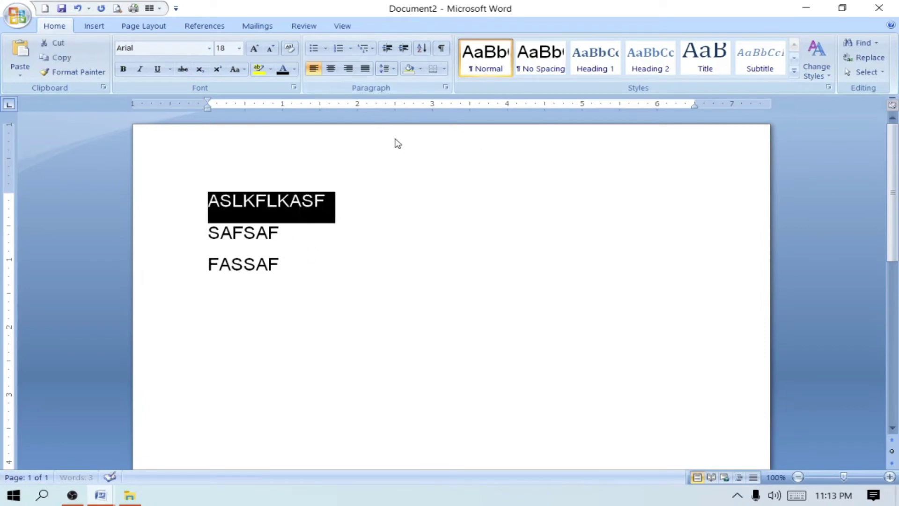
key("ctrl+e")
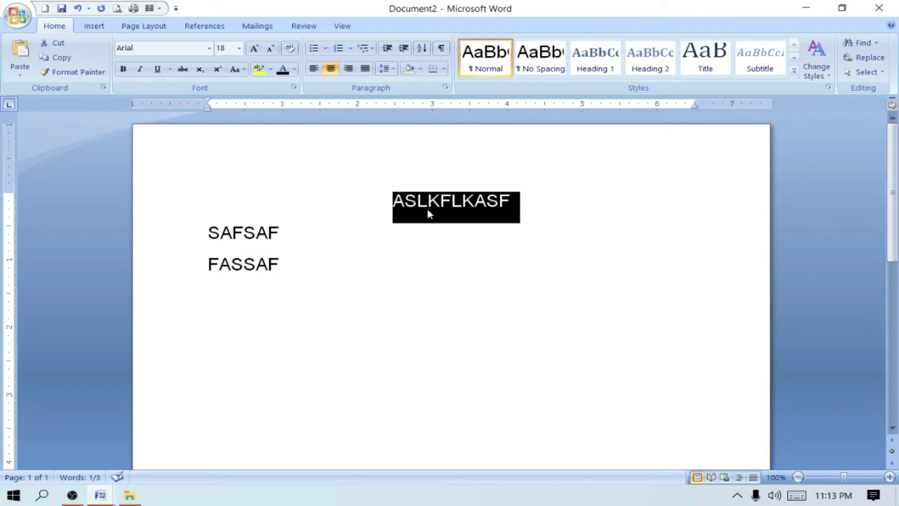
key("ctrl+l")
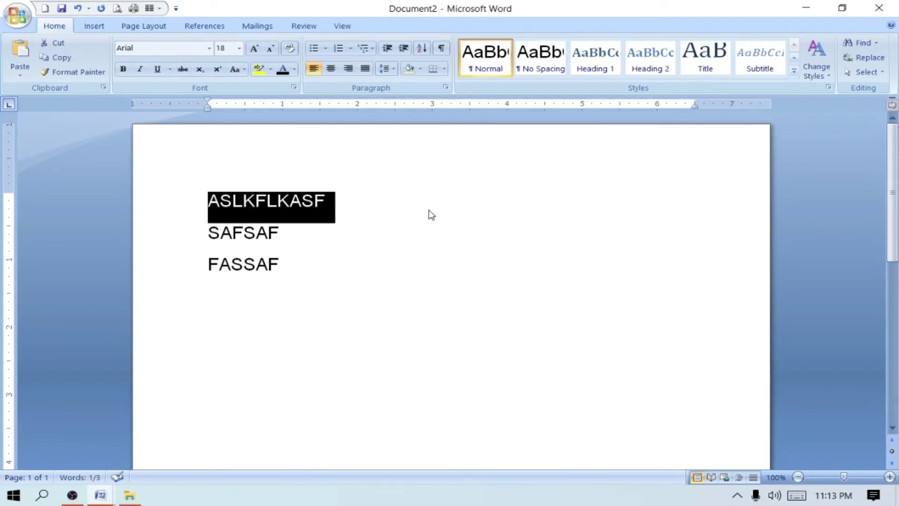
left_click(334, 248)
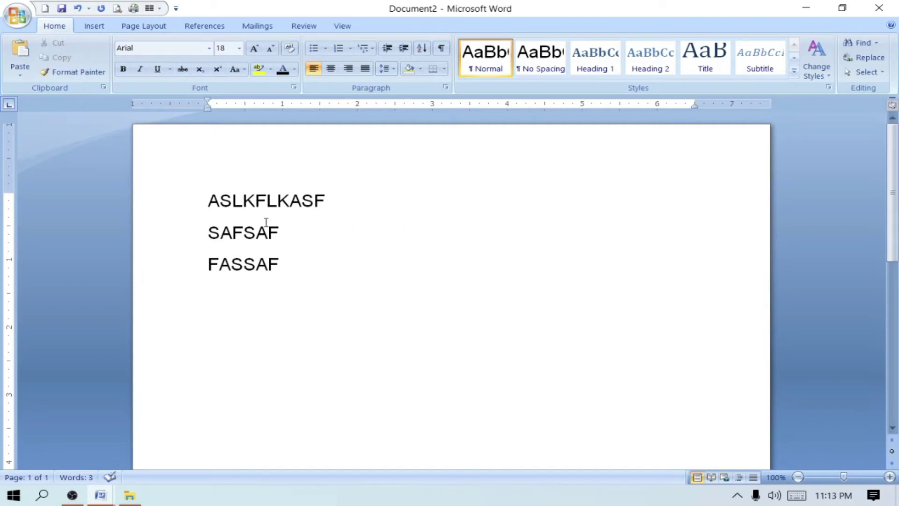
Centre all three lines, then return them to left alignment.
left_click_drag(209, 201, 273, 303)
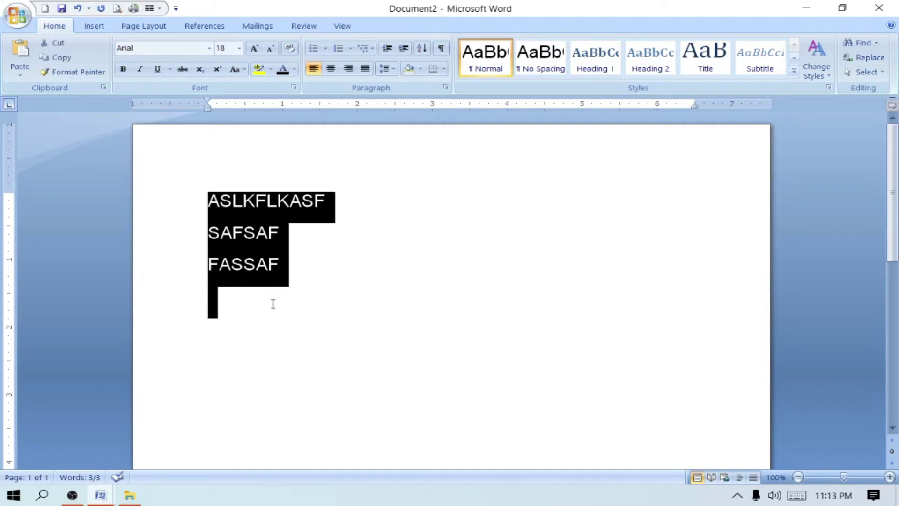
key("ctrl+e")
left_click(465, 335)
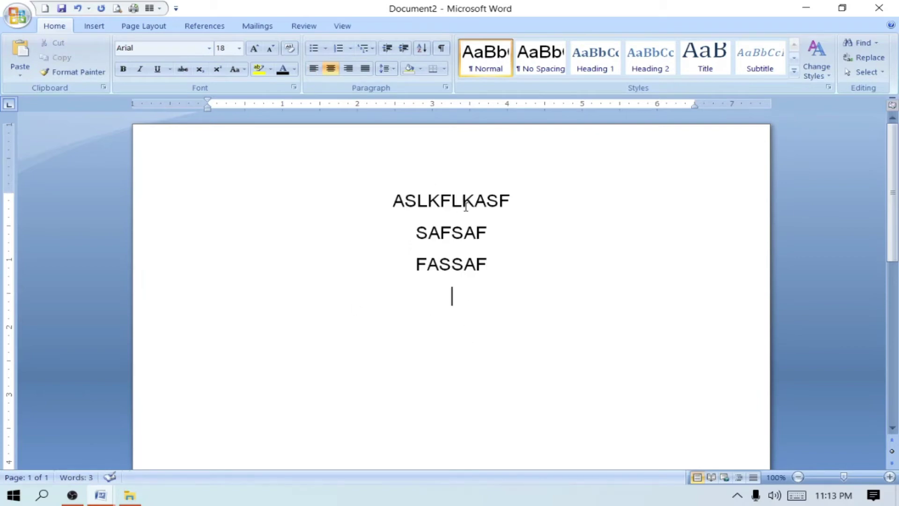
mouse_move(396, 190)
left_mouse_down()
mouse_move(460, 224)
mouse_move(484, 261)
left_mouse_up()
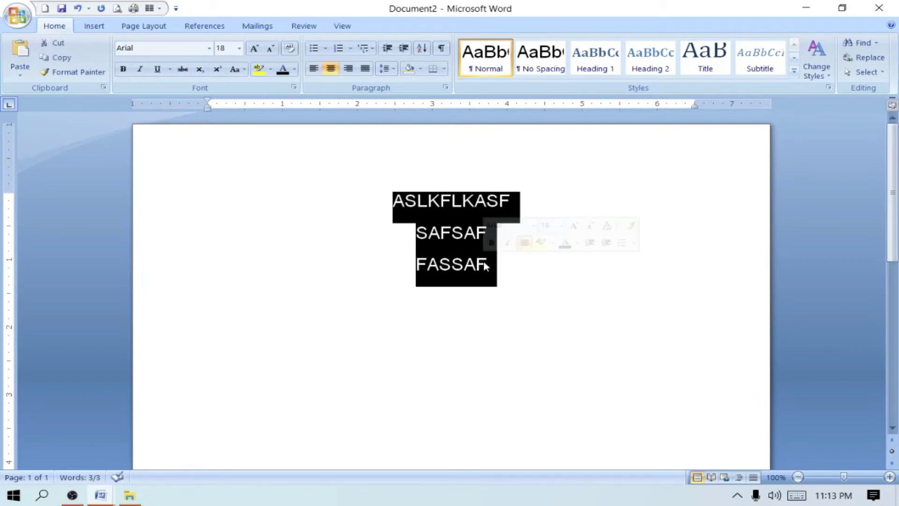
key("ctrl+l")
left_click(242, 280)
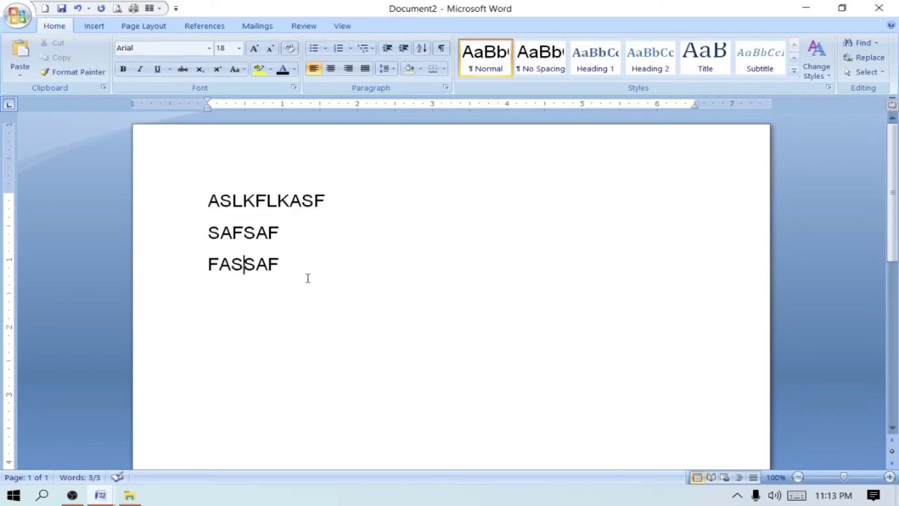
left_click(303, 270)
key("Return")
Back in Document1, indent the first paragraph two steps with Ctrl+M.
key("alt+Tab")
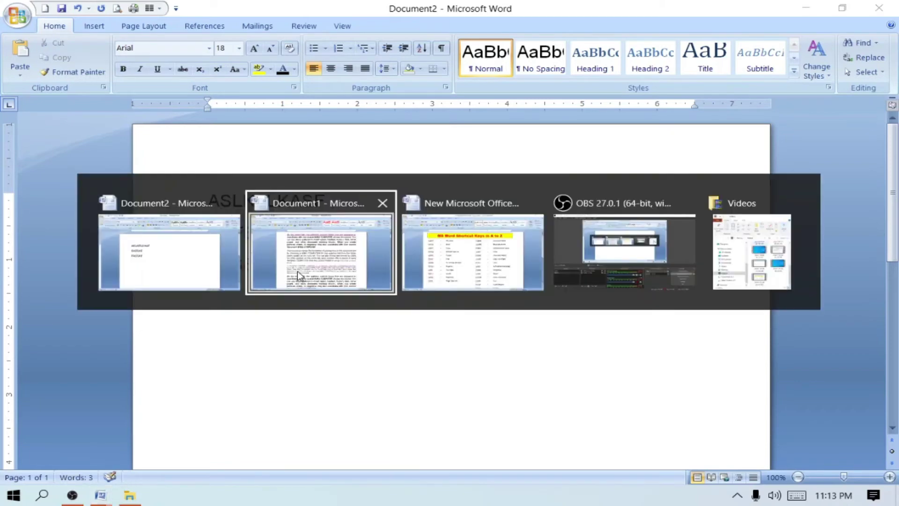
key("alt+Tab")
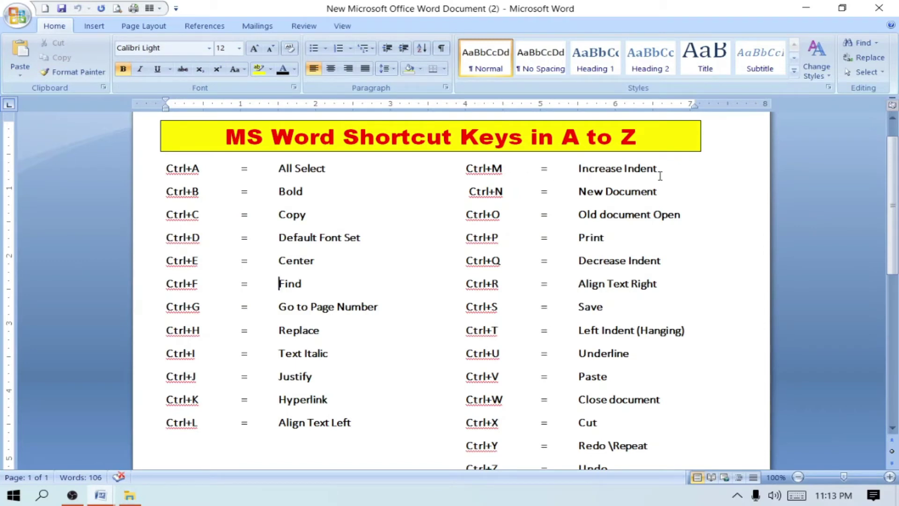
key("alt+Tab")
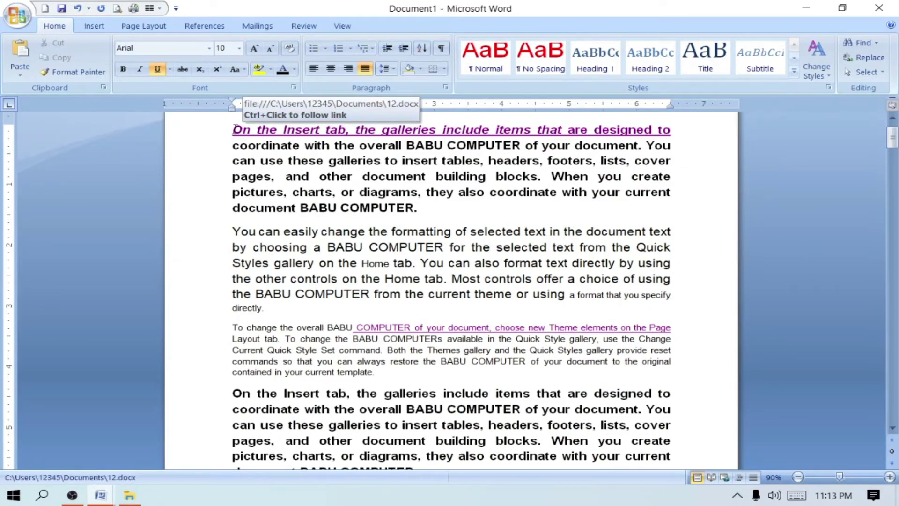
left_click_drag(234, 130, 430, 215)
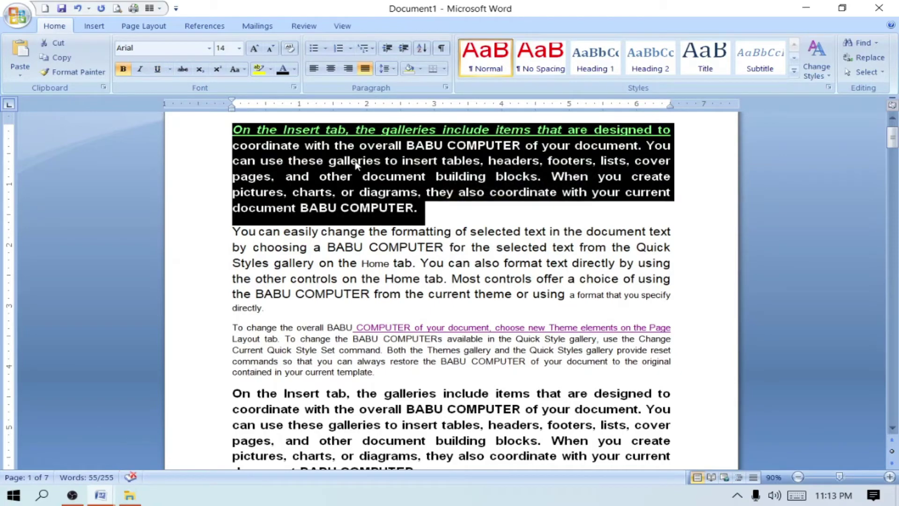
key("ctrl+m")
key("ctrl+m")
key("ctrl+m")
key("ctrl+m")
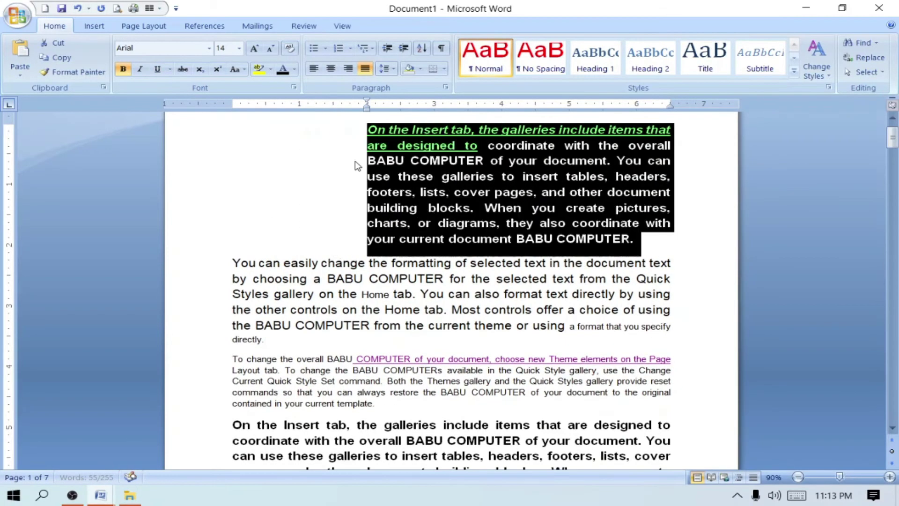
key("ctrl+m")
key("ctrl+m")
key("ctrl+m")
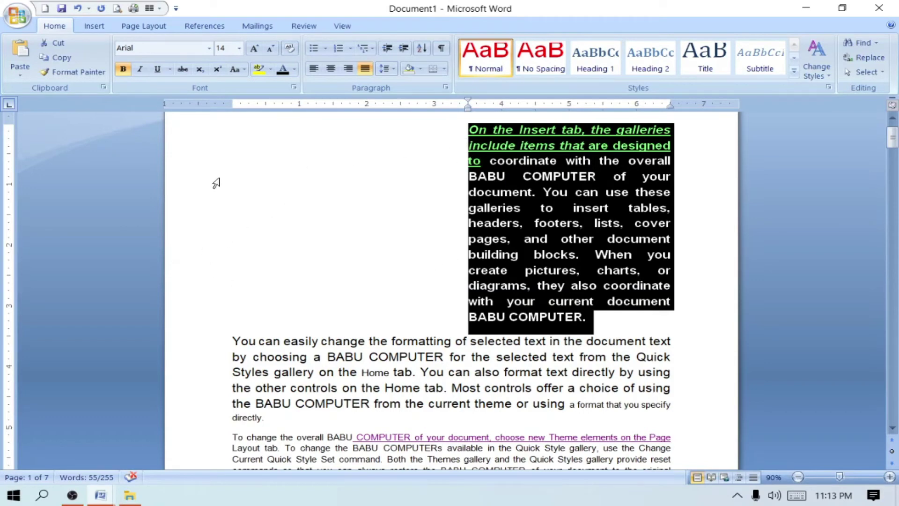
left_click(470, 255)
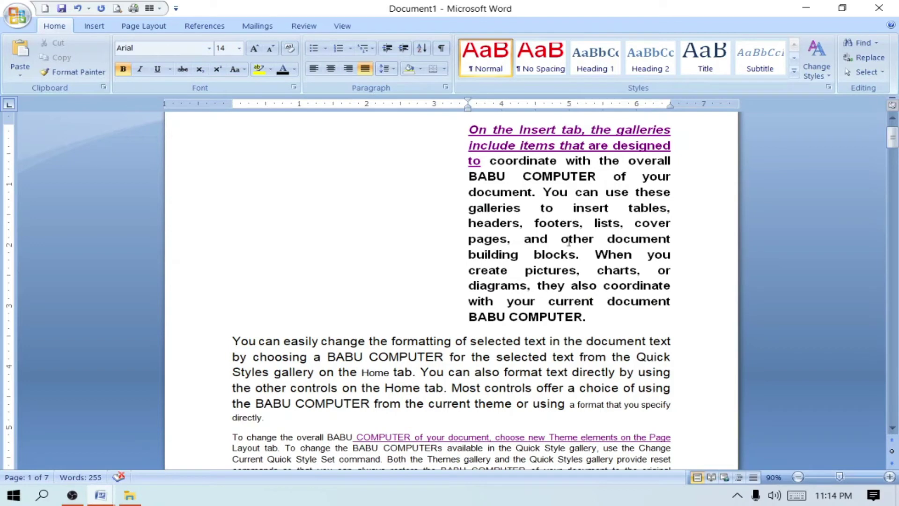
Indent the whole document two more steps, then return to the shortcut-keys list.
key("ctrl+a")
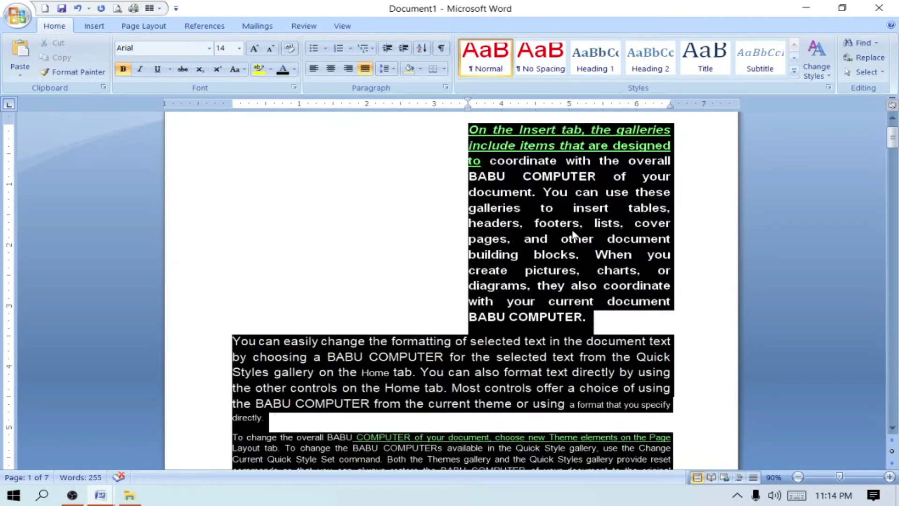
key("ctrl+m")
key("ctrl+m")
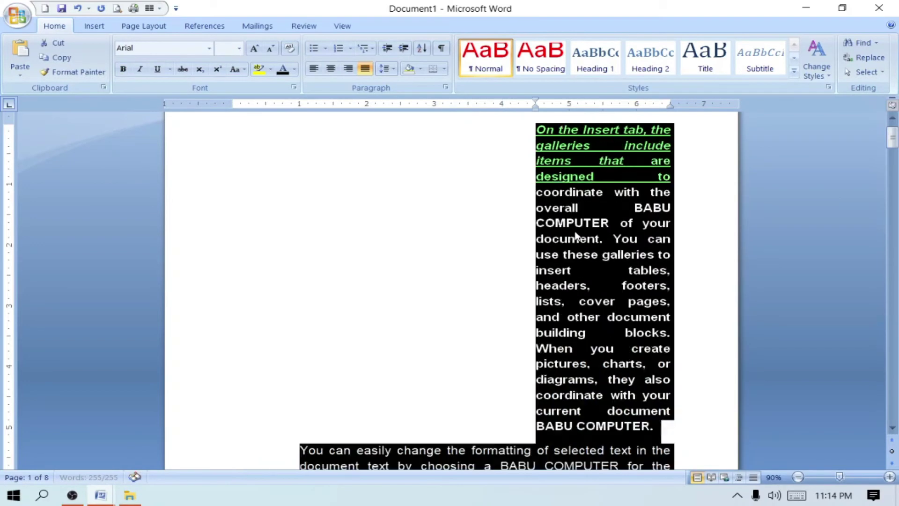
key("ctrl+m")
key("ctrl+m")
scroll(581, 238, "up", 5)
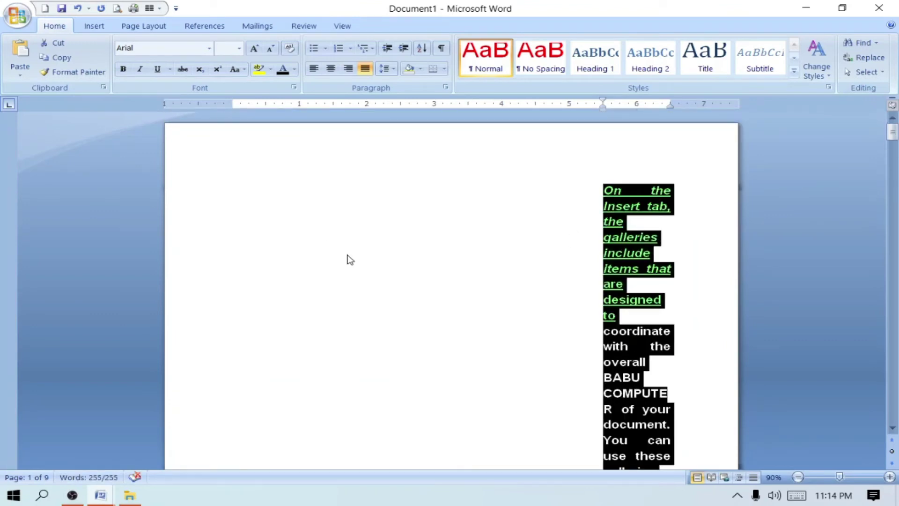
key("alt+Tab")
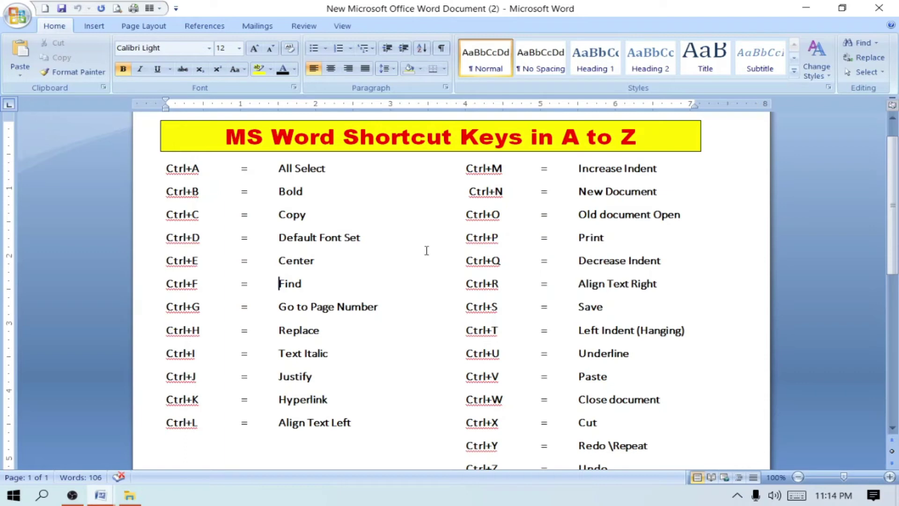
Create a new blank Document4 with Ctrl+N, check the shortcut list, and return to it.
key("ctrl+n")
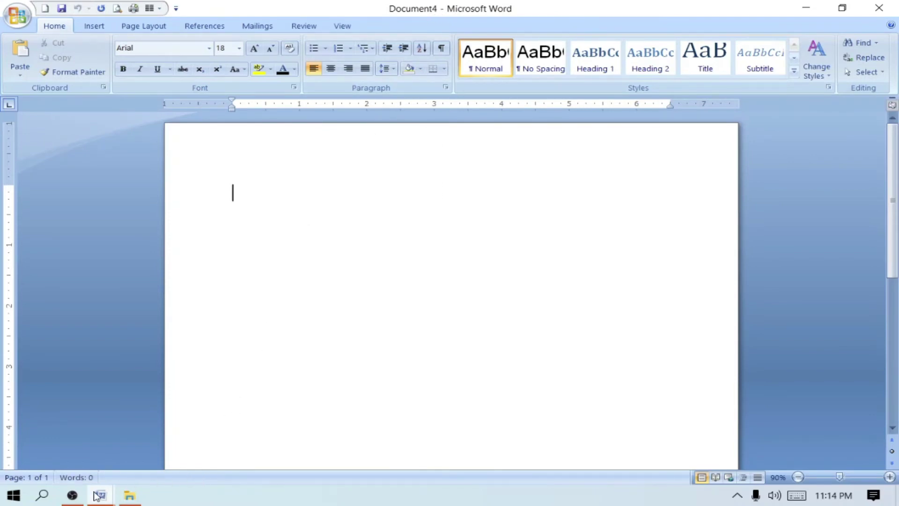
key("alt+Tab")
key("Tab")
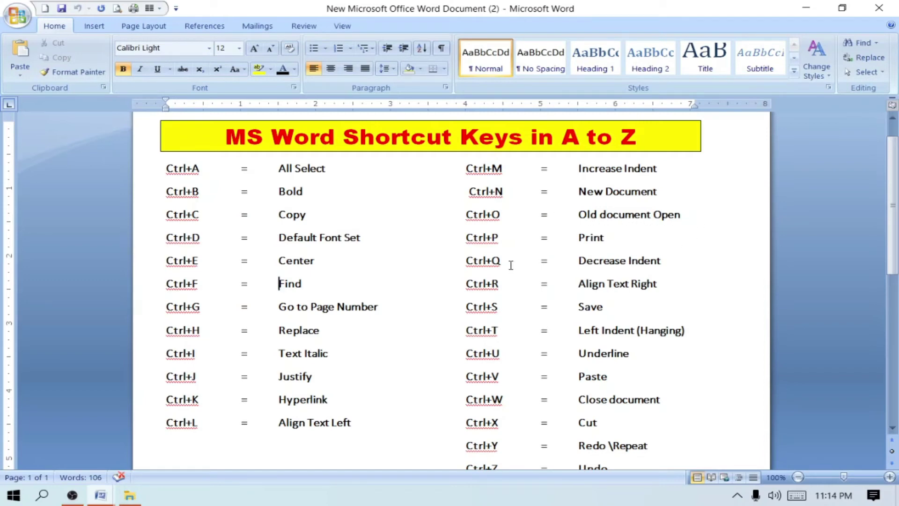
key("alt+Tab")
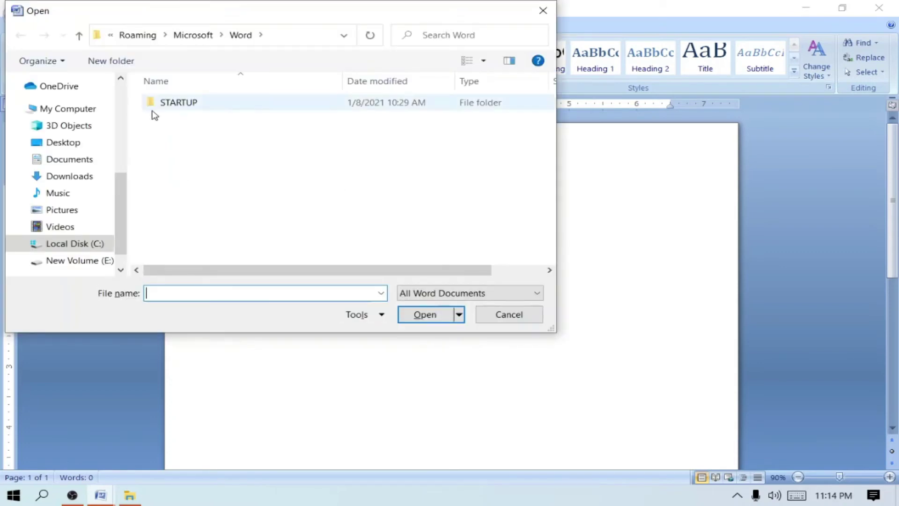
Open the BABU COMPUTER document from the Desktop.
left_click(60, 143)
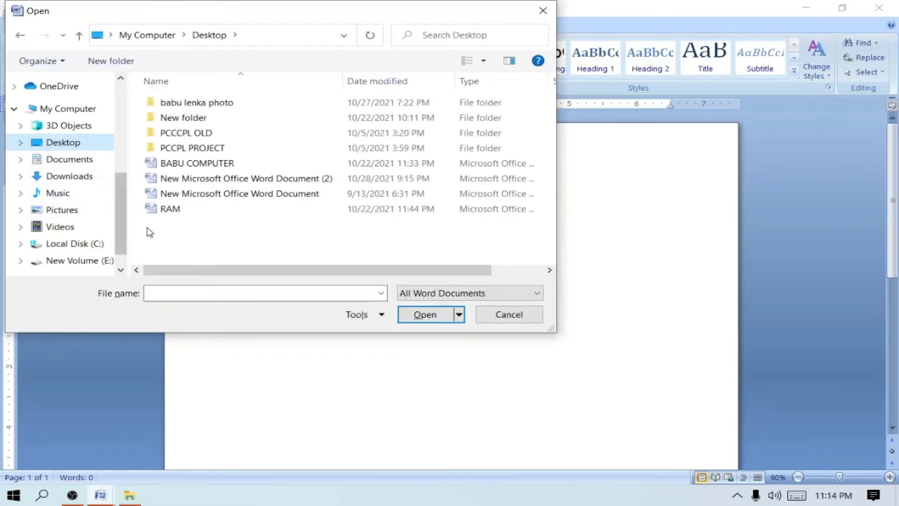
left_click(191, 165)
left_click(425, 314)
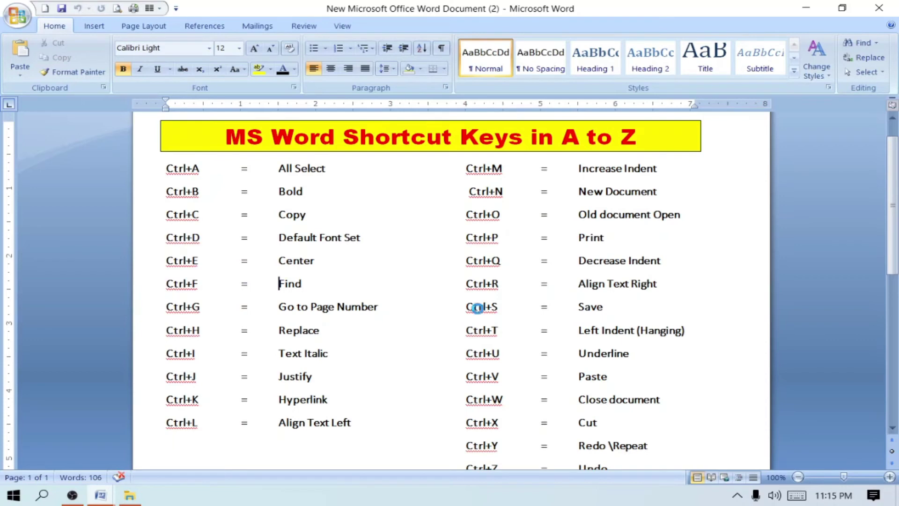
key("ctrl+p")
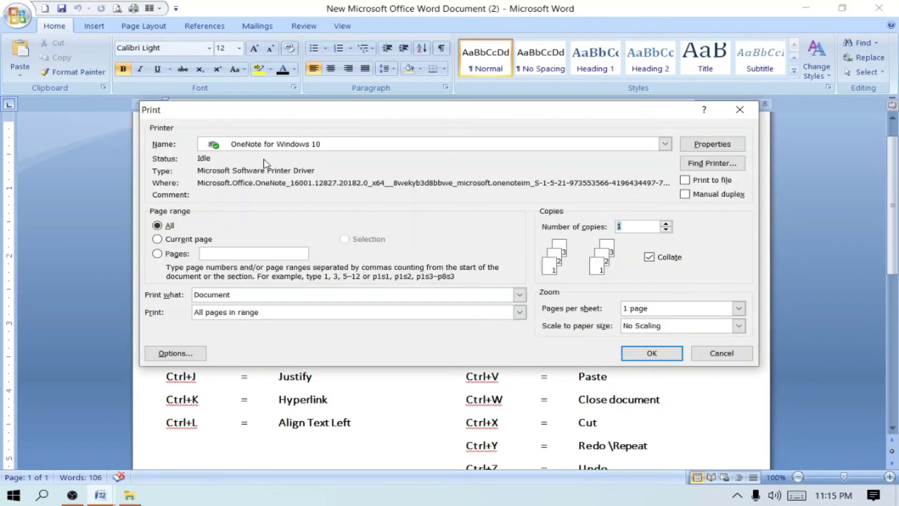
left_click(666, 145)
left_click(710, 254)
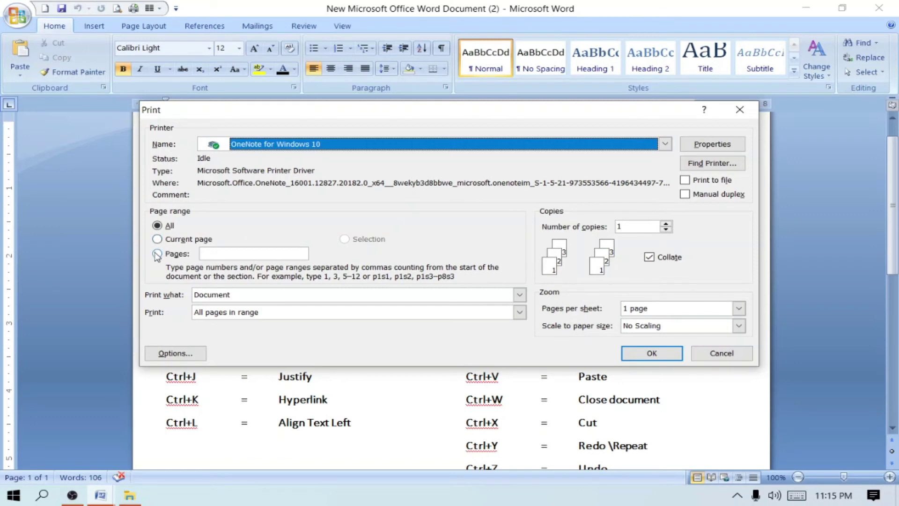
left_click(225, 255)
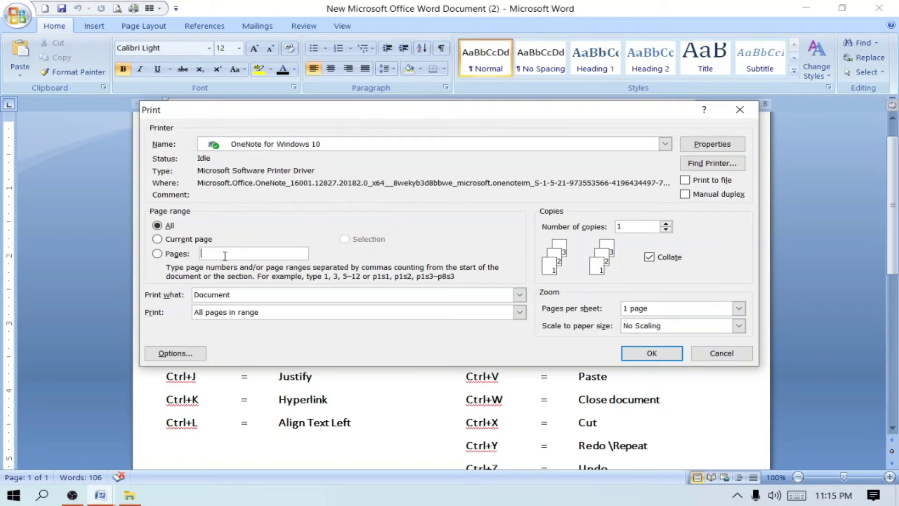
type("8")
key("BackSpace")
type("5")
key("BackSpace")
key("BackSpace")
key("BackSpace")
key("BackSpace")
key("BackSpace")
type("3")
left_click(520, 312)
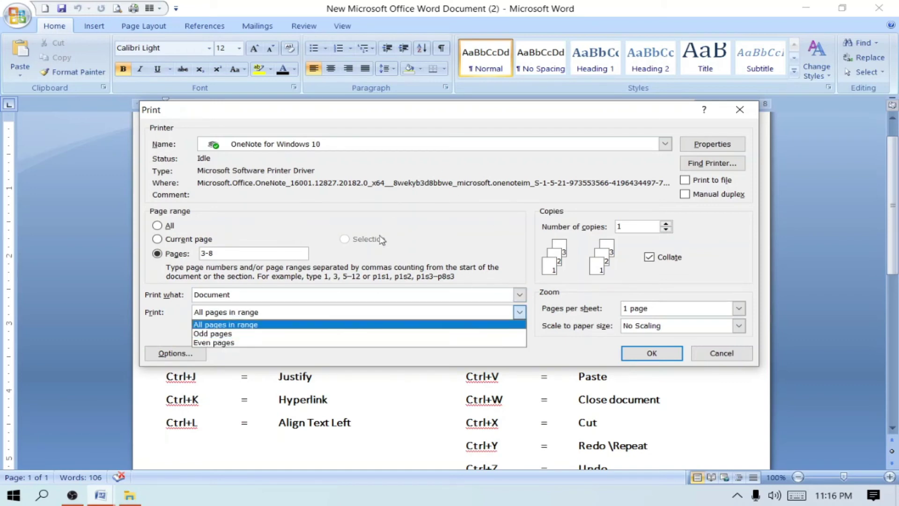
left_click(451, 217)
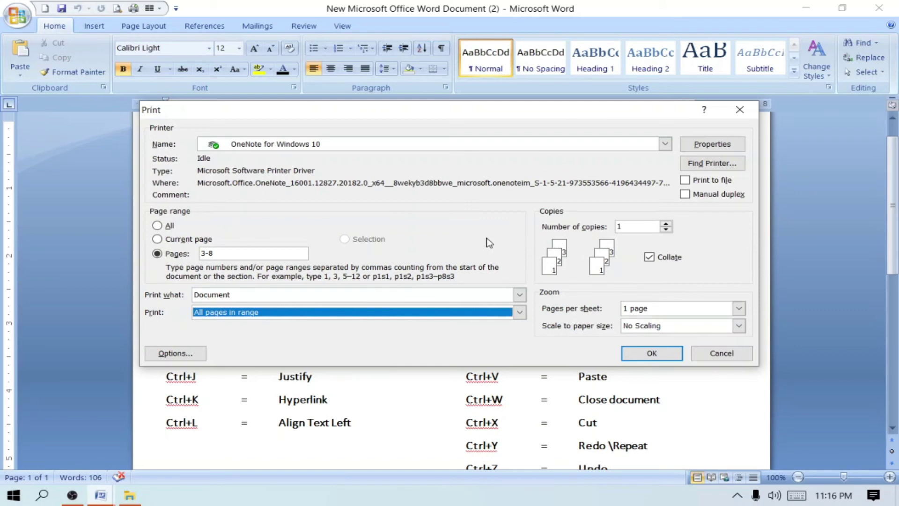
left_click(740, 109)
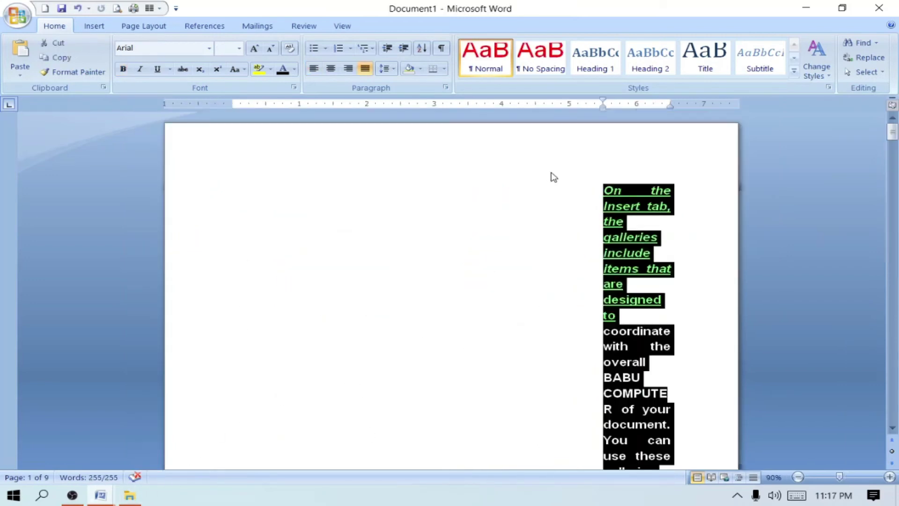
Select all of Document1's existing text and right-align it.
left_click(581, 300)
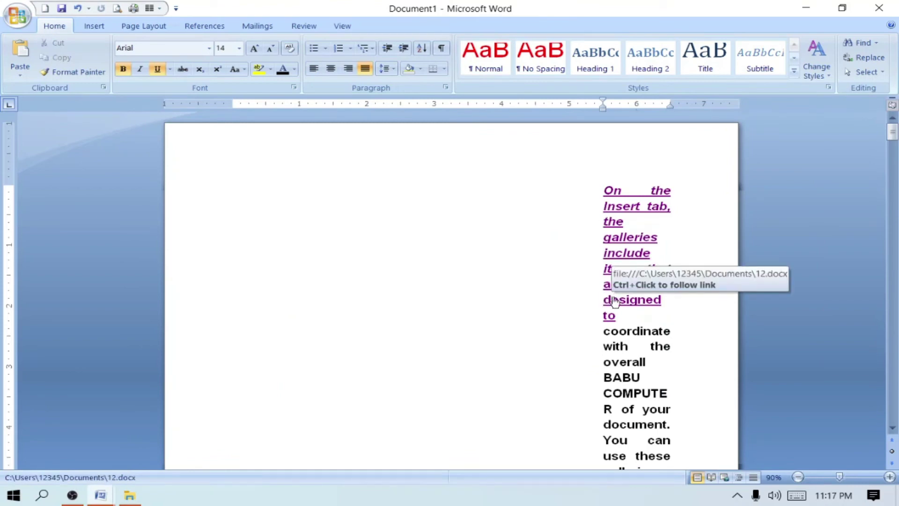
key("ctrl+a")
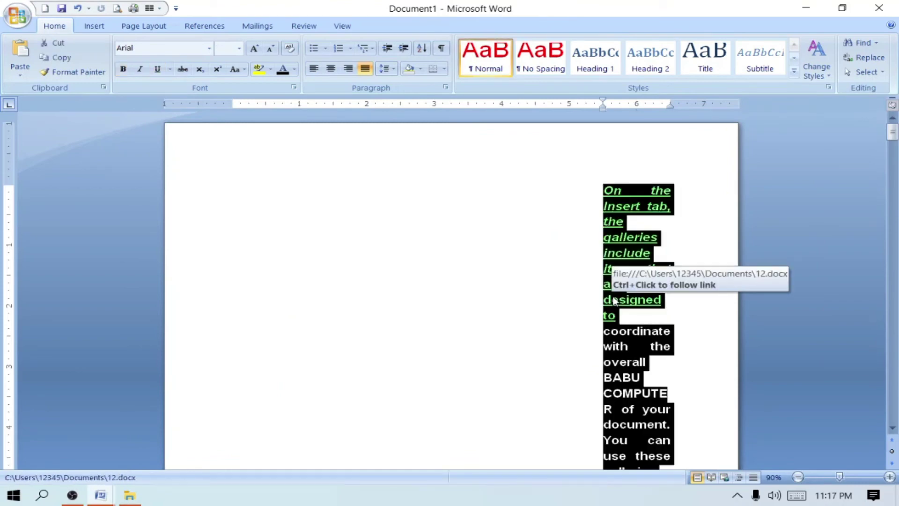
key("ctrl+q")
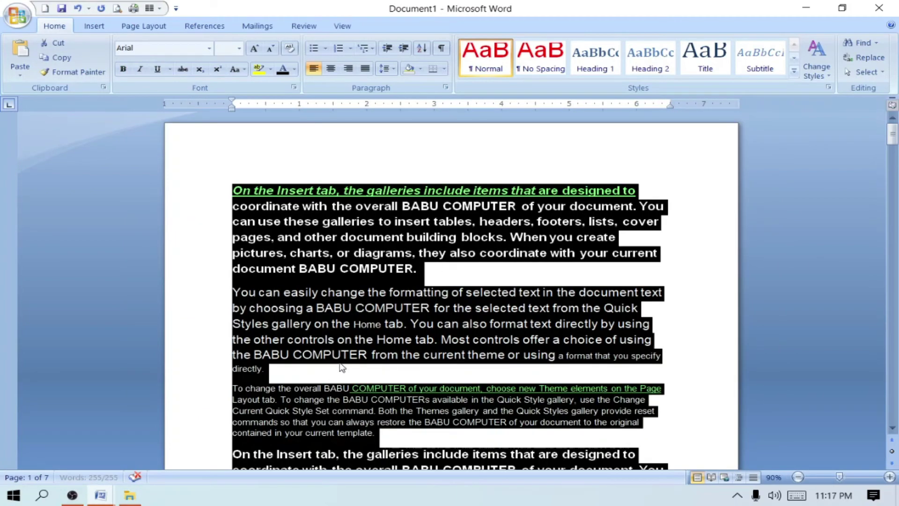
key("ctrl+r")
scroll(342, 368, "down", 10)
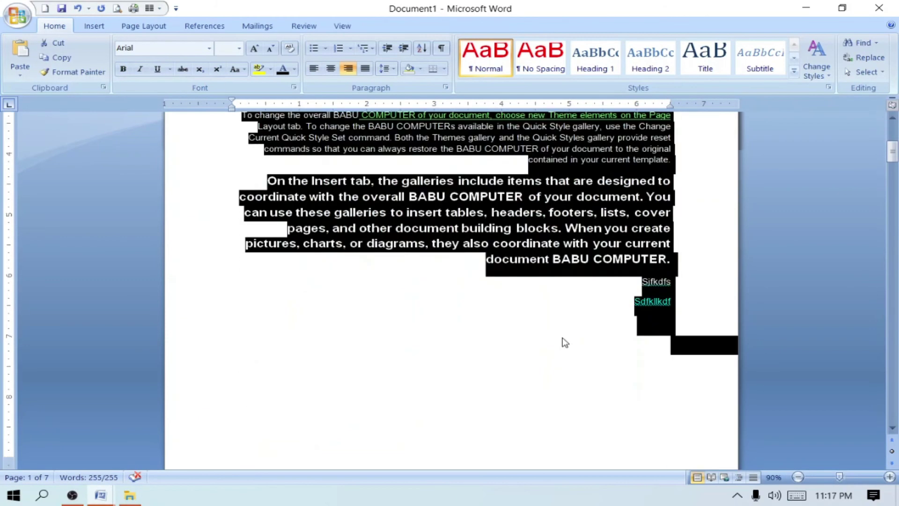
scroll(564, 341, "down", 1)
Add the lines ZDKLF, DGKJLKLGD and DGFKLG at the end of Document1.
left_click(698, 329)
type("ZDK")
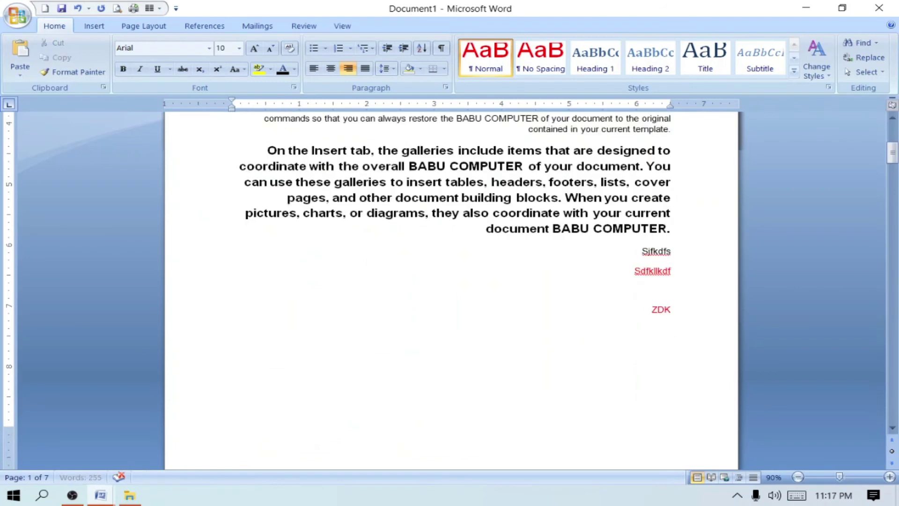
type("LF")
key("Return")
type("DGKJLKLGD")
key("Return")
type("D")
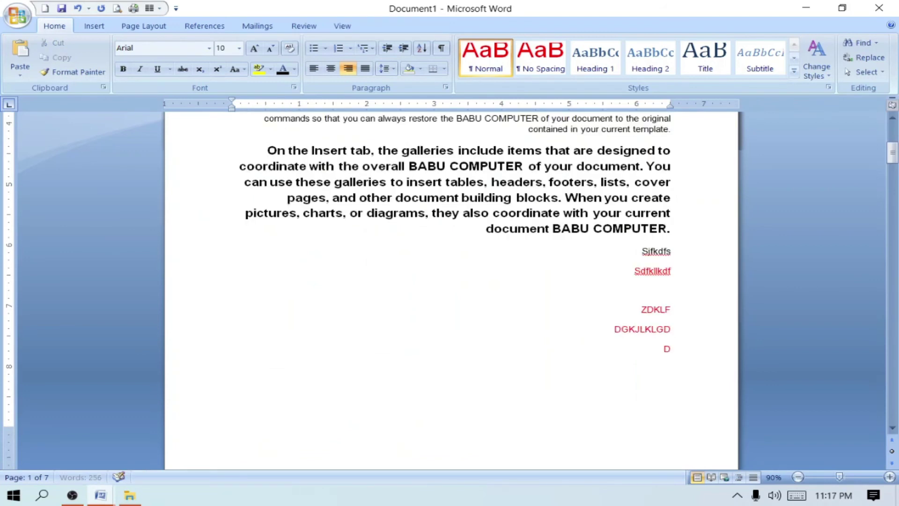
type("GFKLG")
key("Return")
scroll(695, 345, "up", 3)
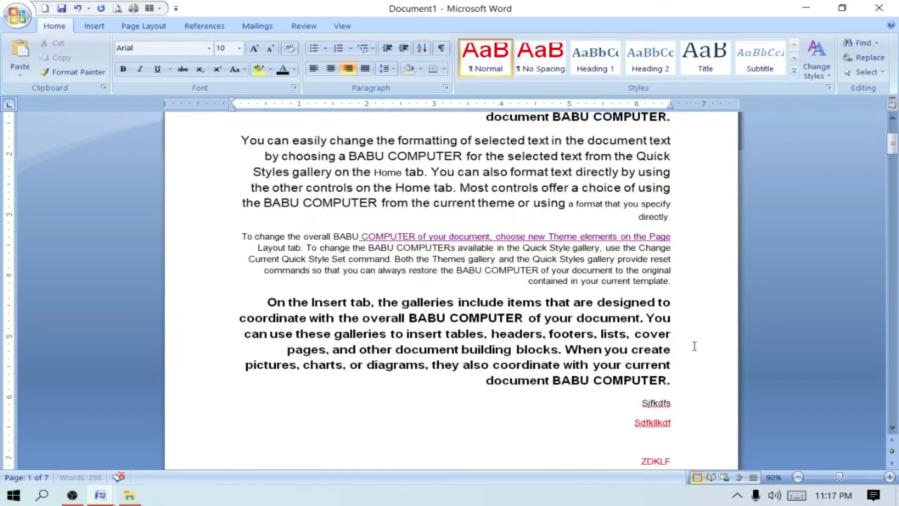
scroll(695, 345, "up", 3)
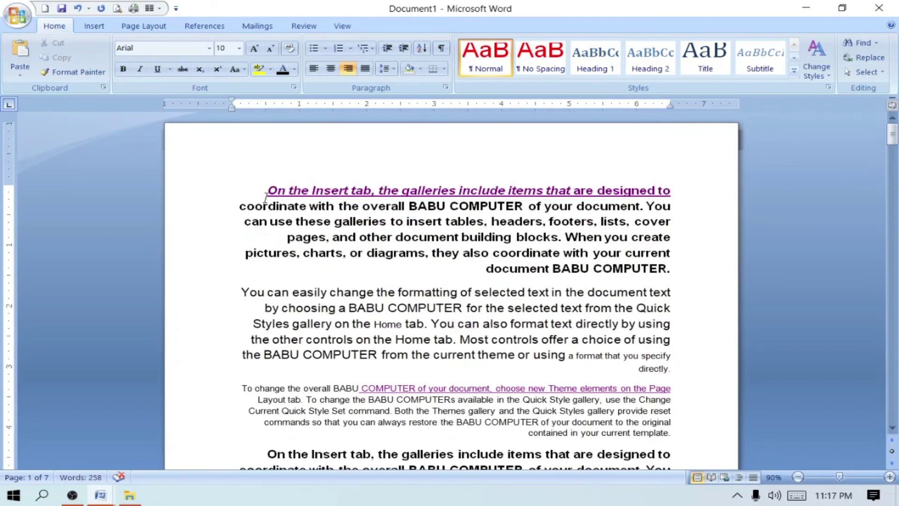
Select all text and cycle it through left, centre, then right alignment.
key("ctrl+a")
key("ctrl+l")
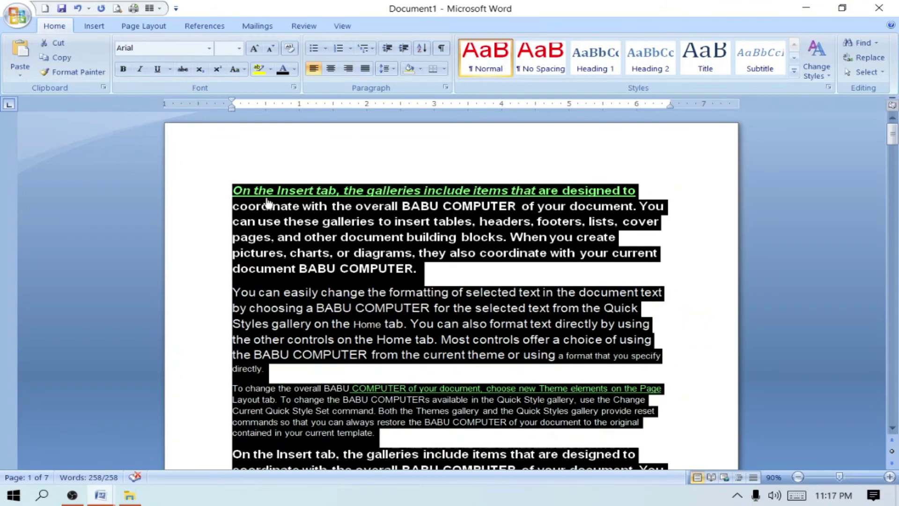
key("ctrl+e")
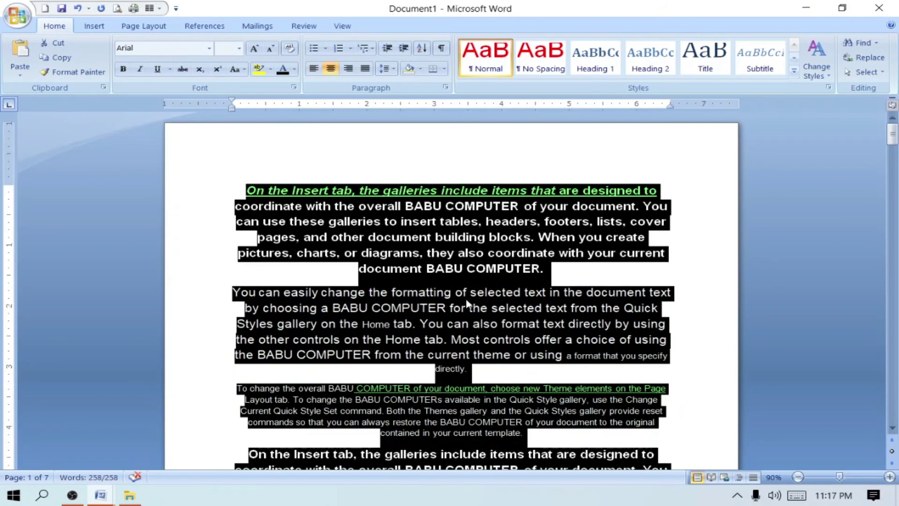
scroll(467, 303, "down", 1)
scroll(467, 303, "down", 4)
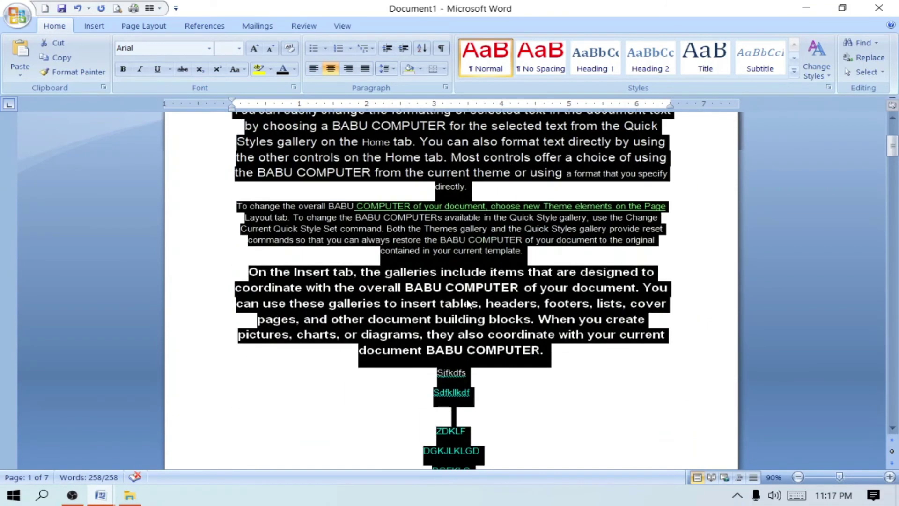
key("ctrl+r")
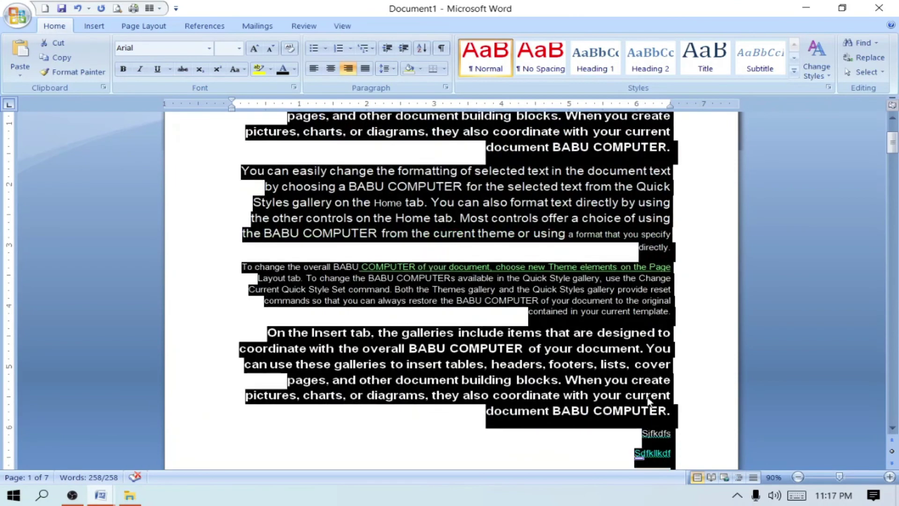
scroll(648, 401, "up", 3)
key("alt+Tab")
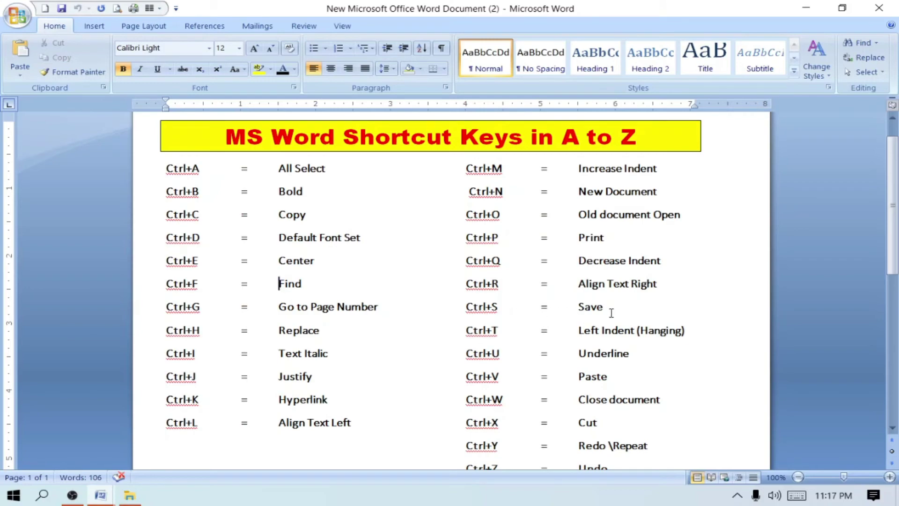
Select all of Document1's text, then return to the shortcut list.
key("alt+Tab")
key("ctrl+a")
key("alt+Tab")
Save the shortcut list to the Desktop as 'Babu computer1'.
key("ctrl+s")
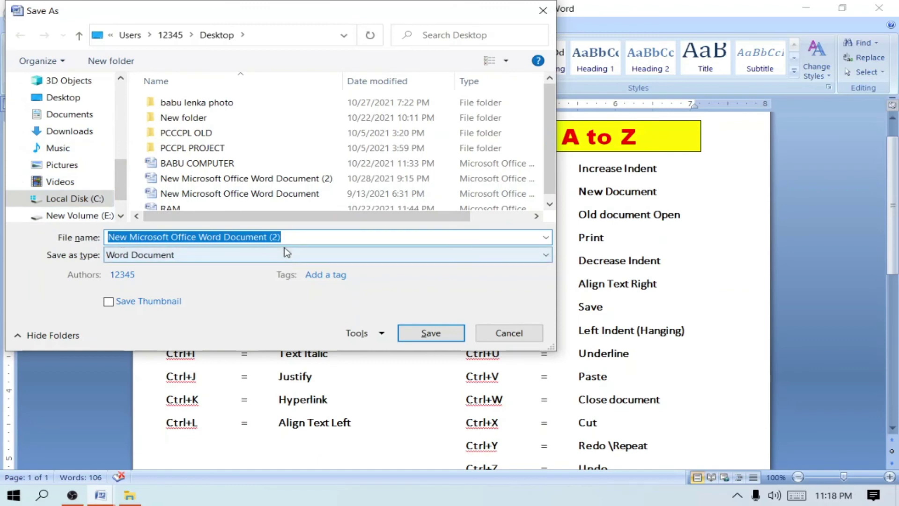
key("BackSpace")
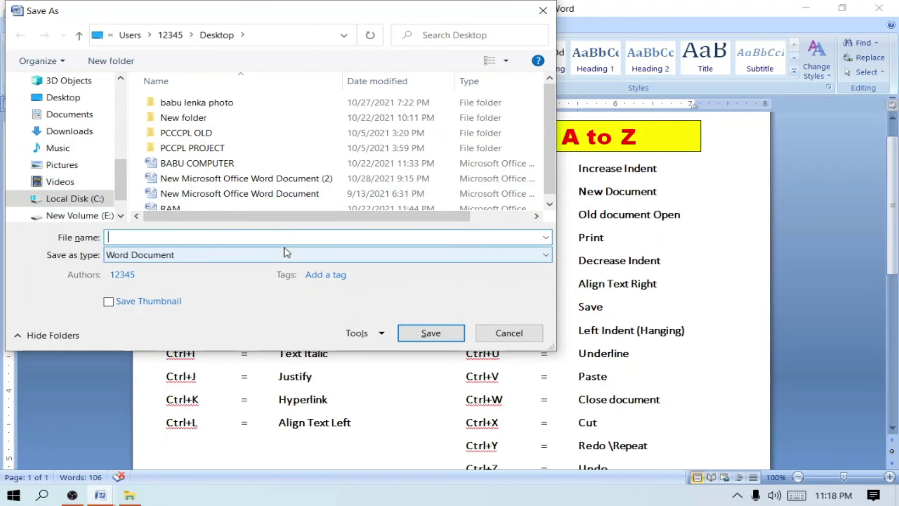
type("Babu ")
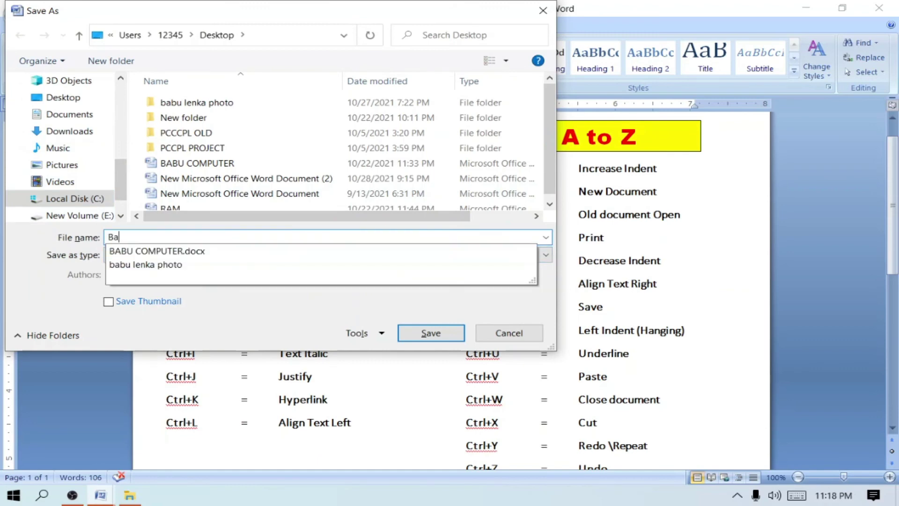
type("co")
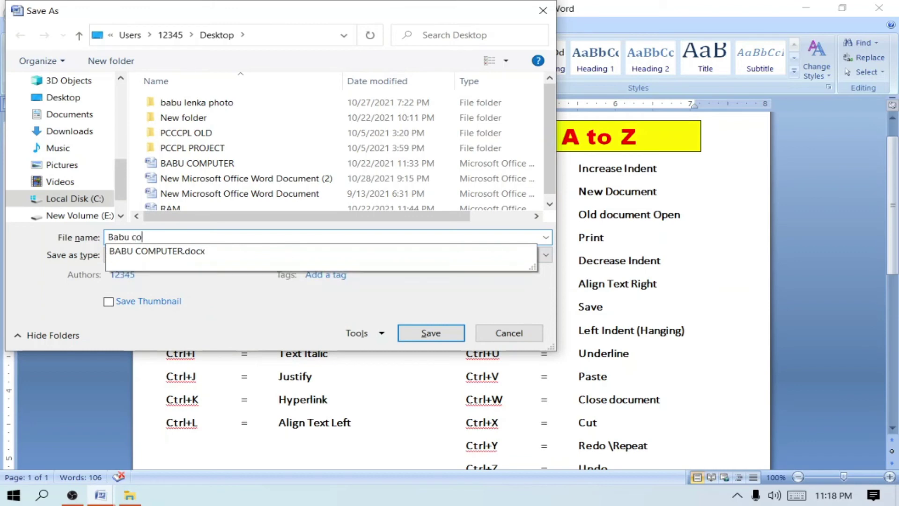
type("mputr")
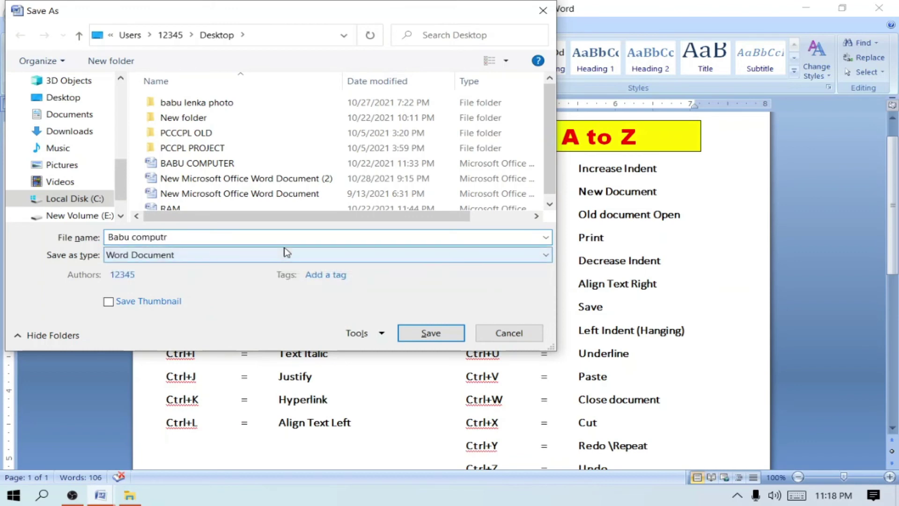
key("BackSpace")
type("er")
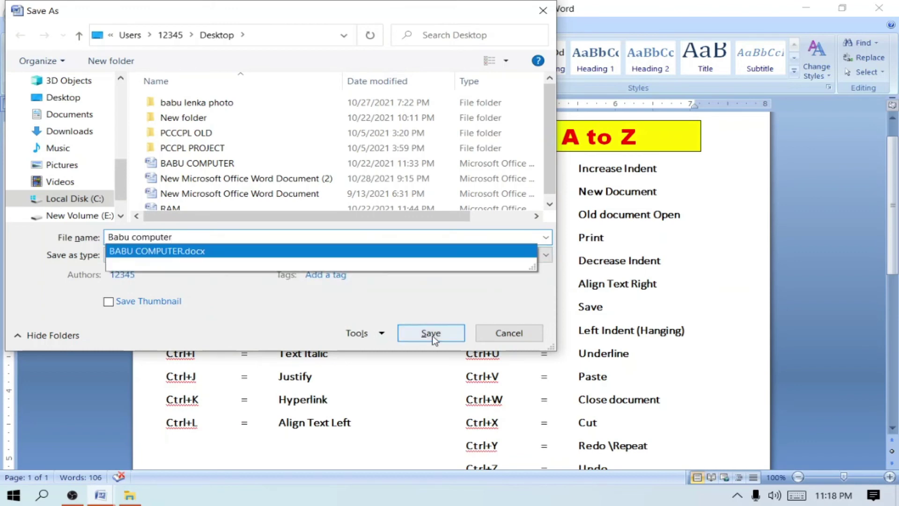
type("1")
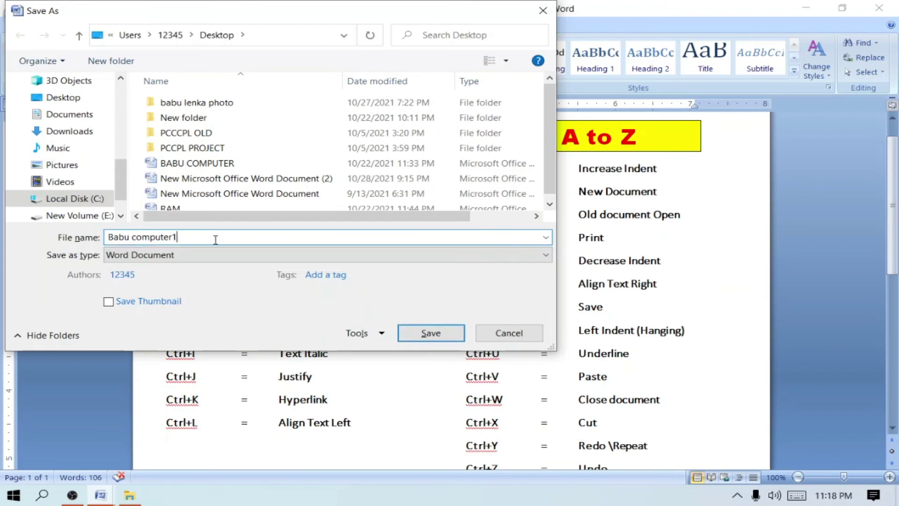
left_click(62, 99)
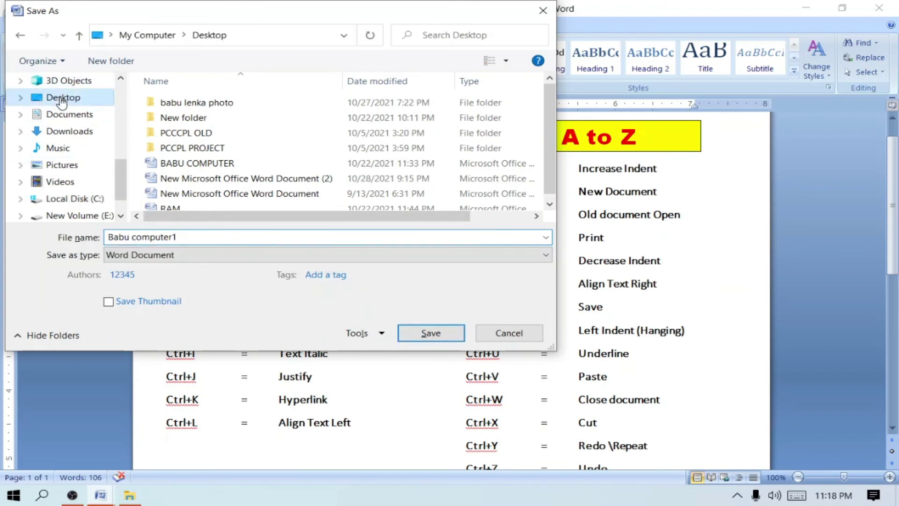
left_click(437, 333)
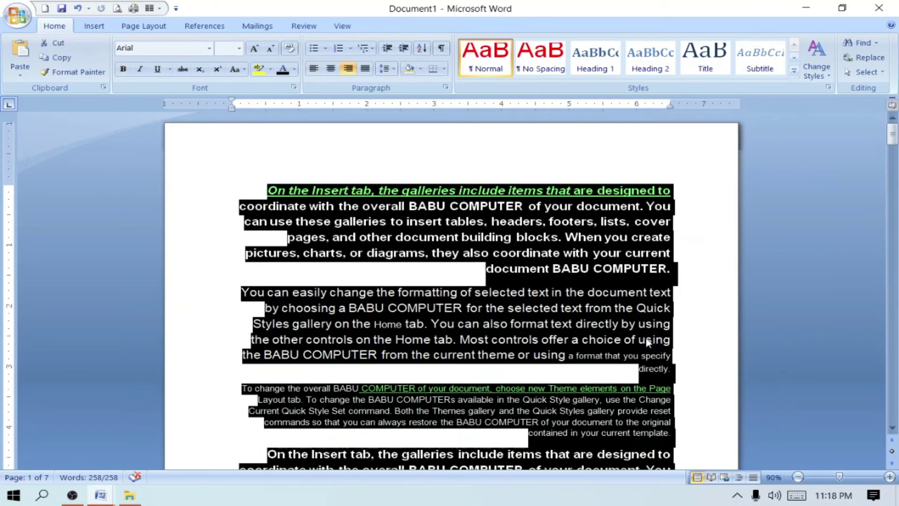
Left-align Document1's selected text with Ctrl+L, then select the whole document again.
key("ctrl+l")
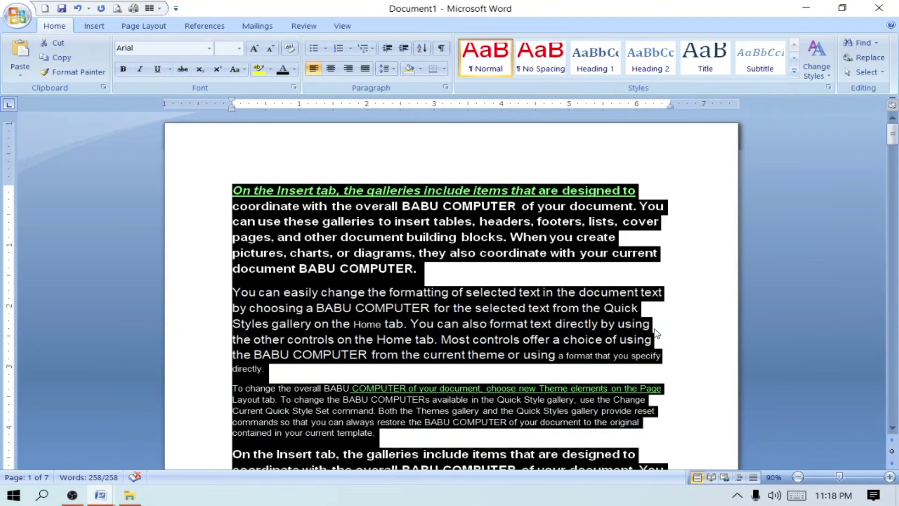
left_click(655, 326)
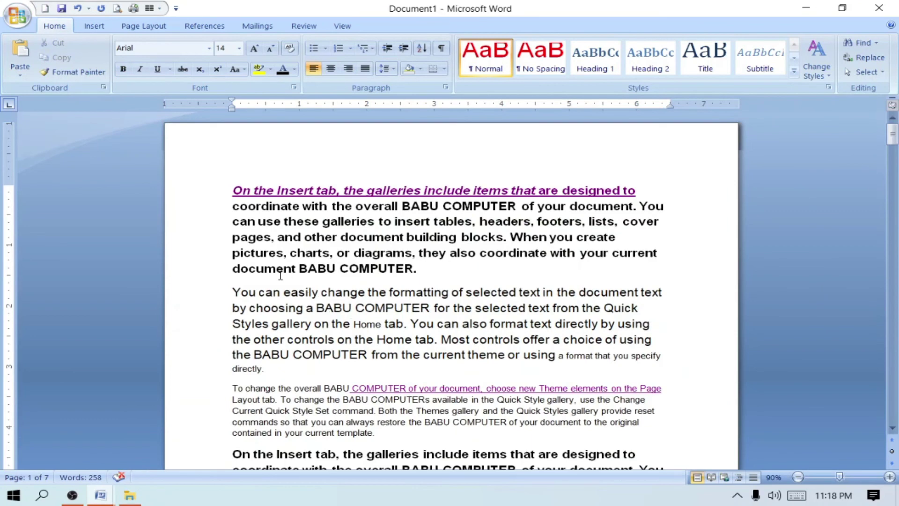
key("ctrl+a")
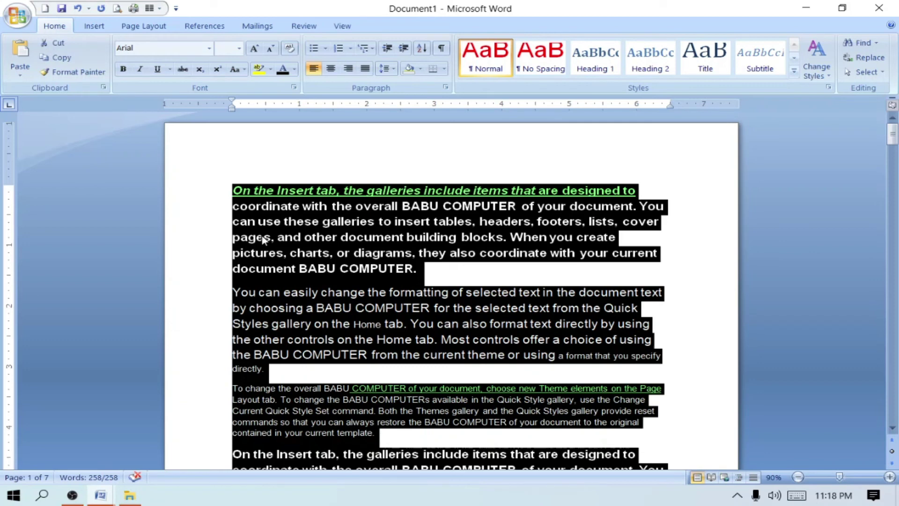
key("ctrl+t")
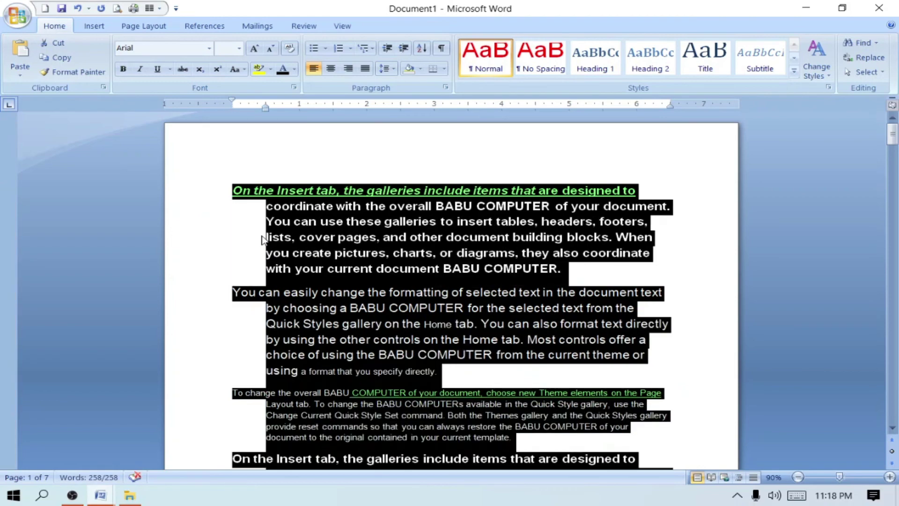
left_click(359, 293)
scroll(310, 258, "down", 1)
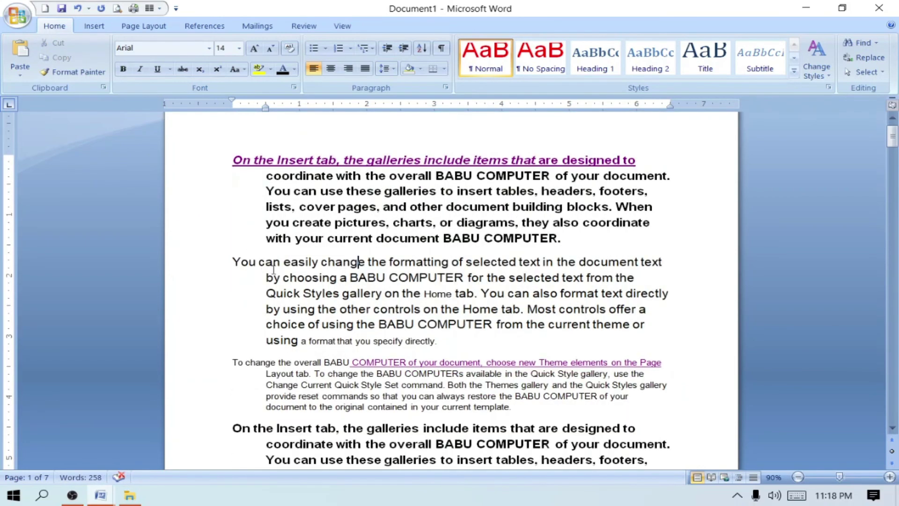
scroll(267, 253, "down", 2)
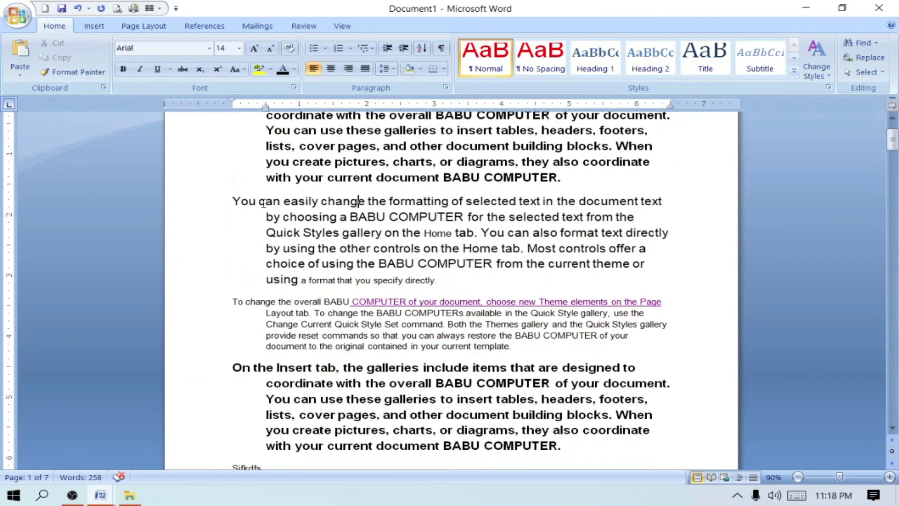
scroll(281, 262, "down", 4)
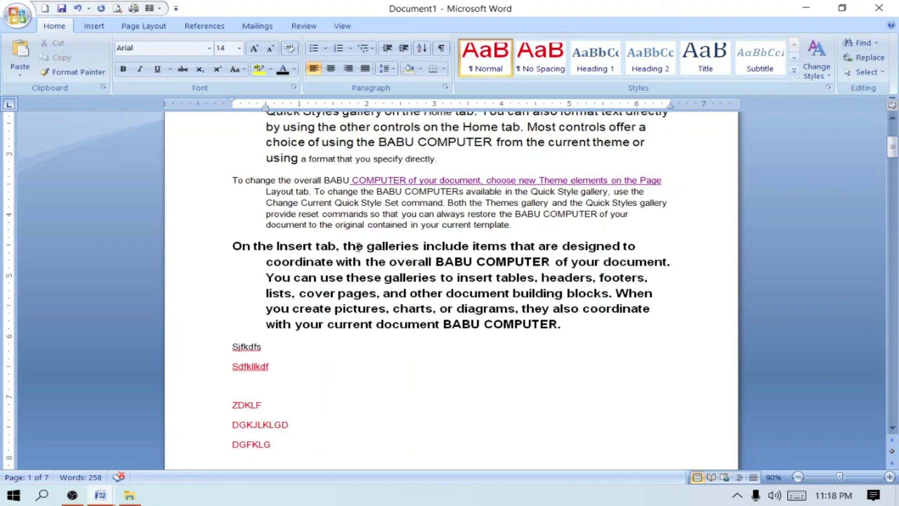
scroll(261, 316, "up", 5)
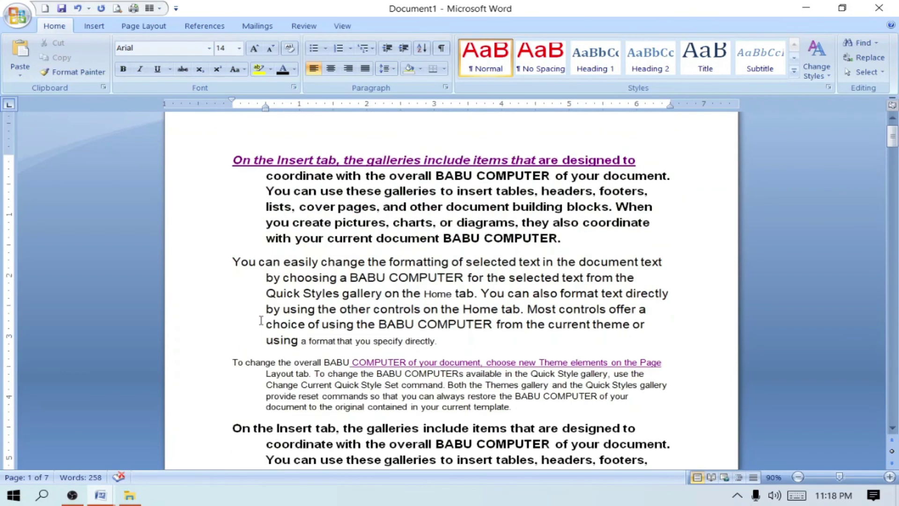
scroll(261, 321, "up", 1)
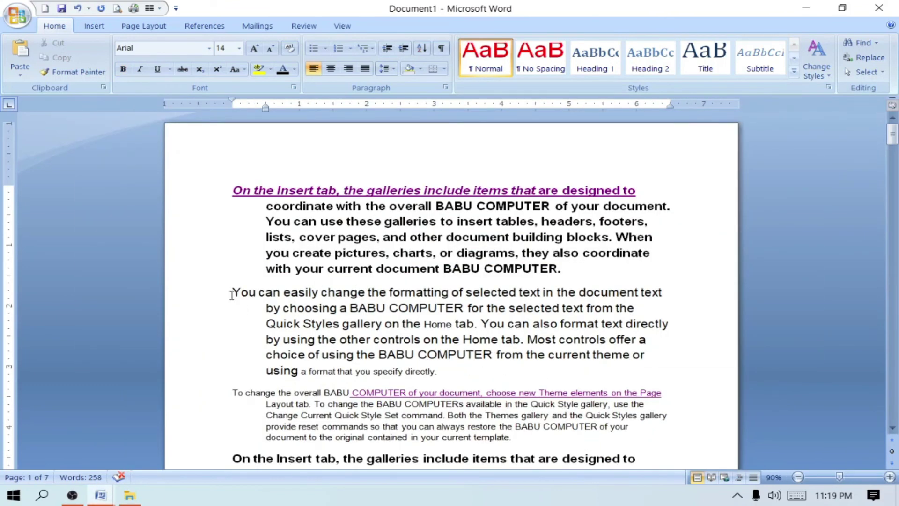
Underline the 'You can easily change the formatting' paragraph with Ctrl+U, then deselect it.
left_click_drag(232, 292, 481, 365)
left_click_drag(548, 355, 635, 355)
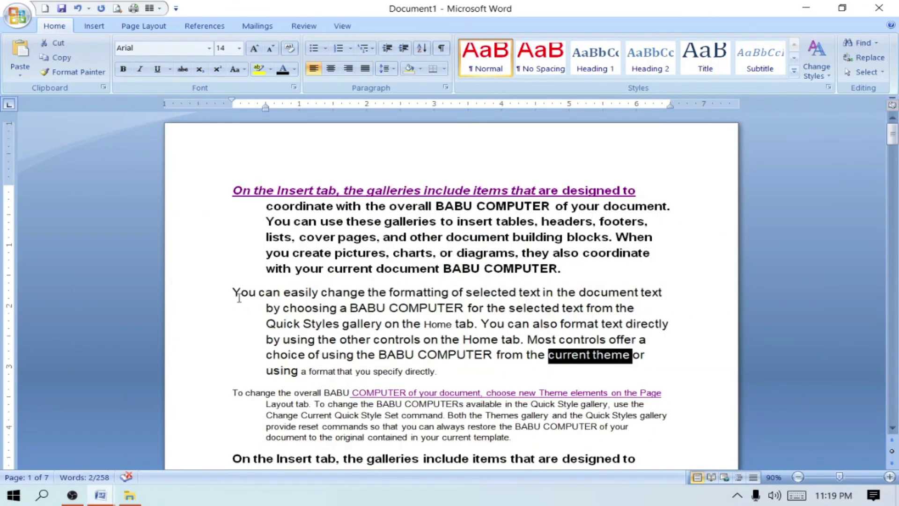
mouse_move(233, 292)
left_mouse_down()
mouse_move(532, 323)
mouse_move(658, 364)
left_mouse_up()
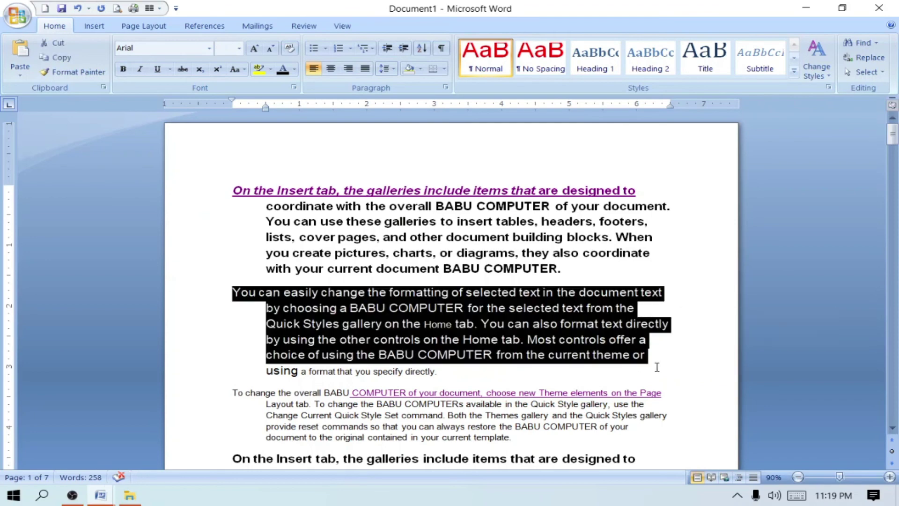
key("ctrl+u")
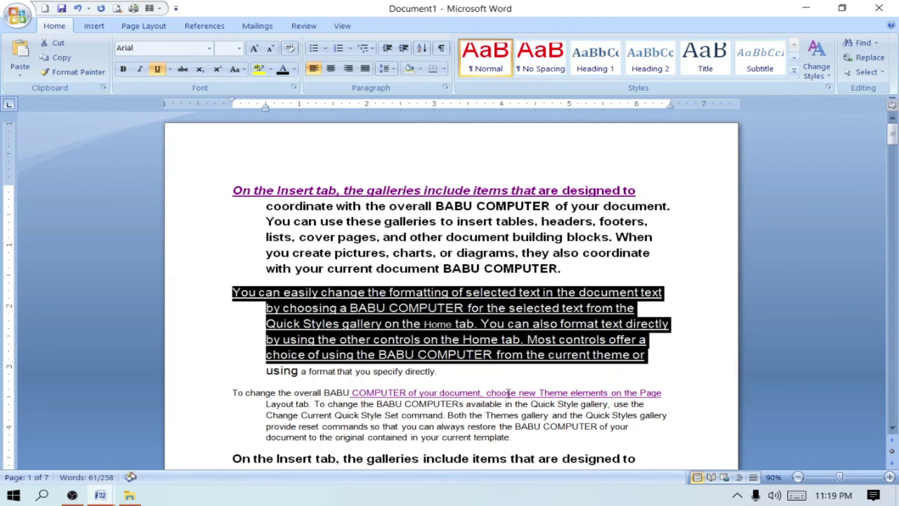
left_click(452, 361)
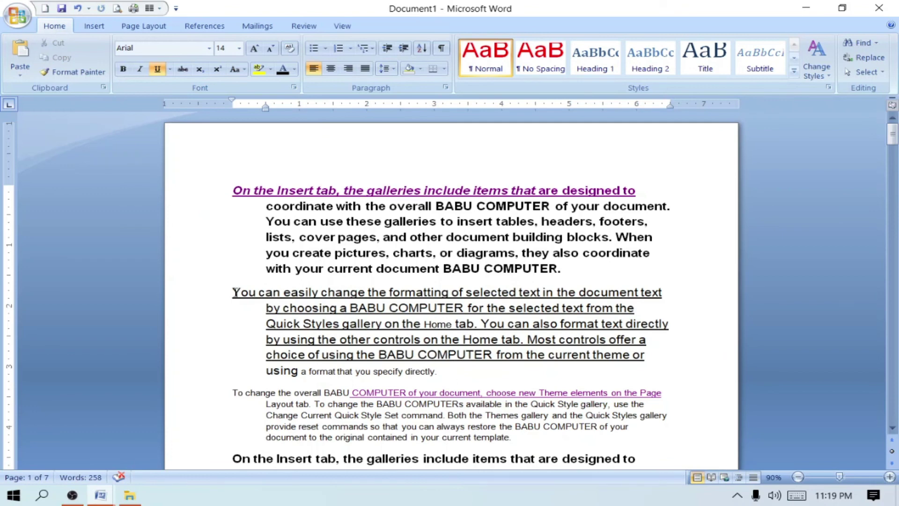
left_click_drag(234, 293, 612, 363)
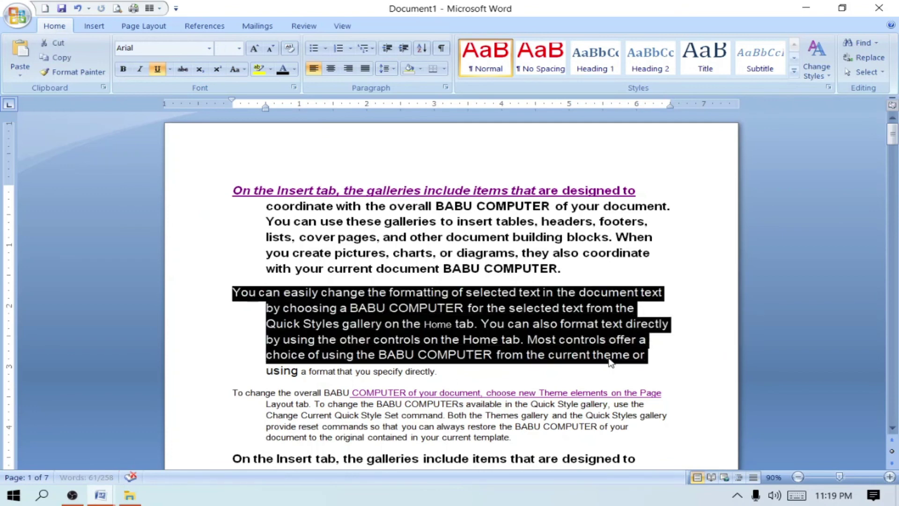
left_click(460, 379)
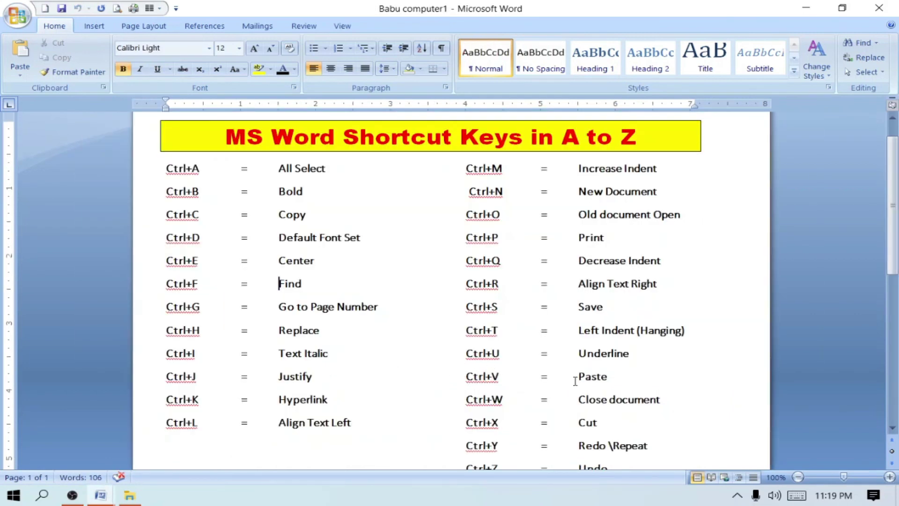
Delete all of Document1's text and type 'sgdsdgsdg' in its place.
scroll(592, 380, "down", 3)
key("alt+Tab")
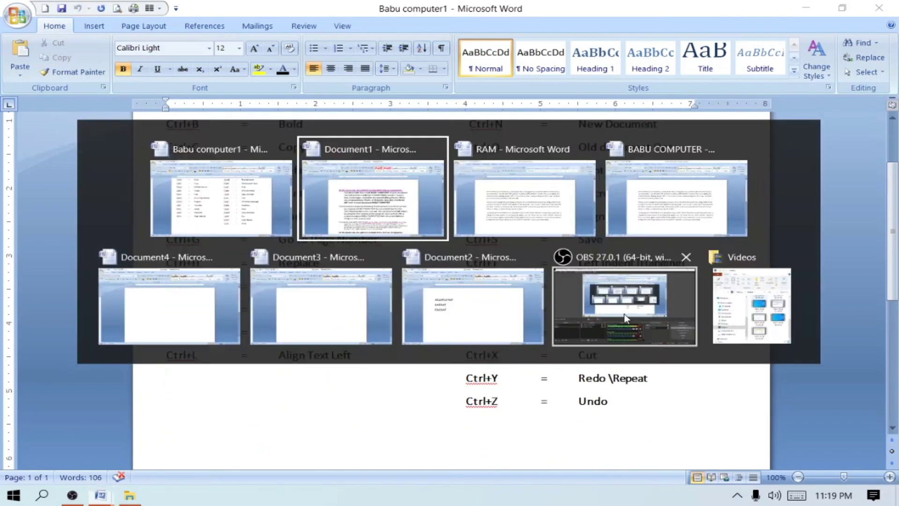
left_click_drag(216, 194, 215, 468)
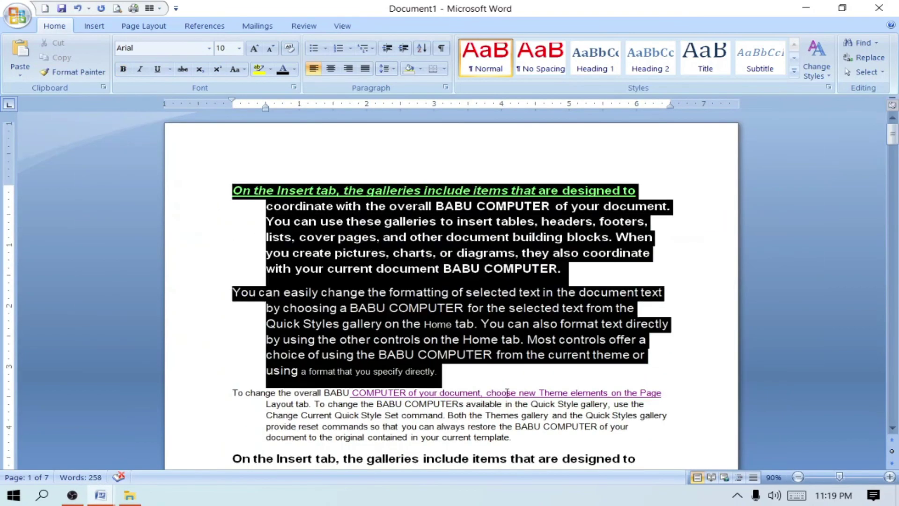
key("Delete")
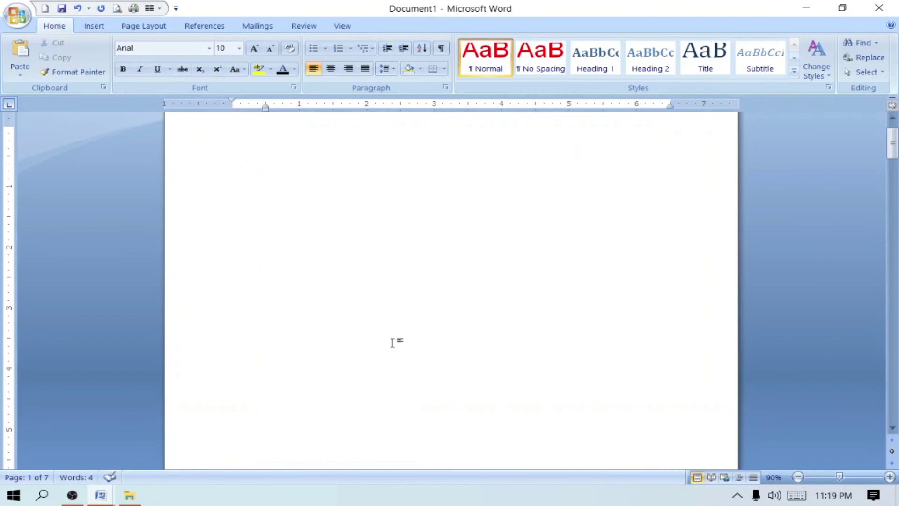
type("sgdsdgsdg")
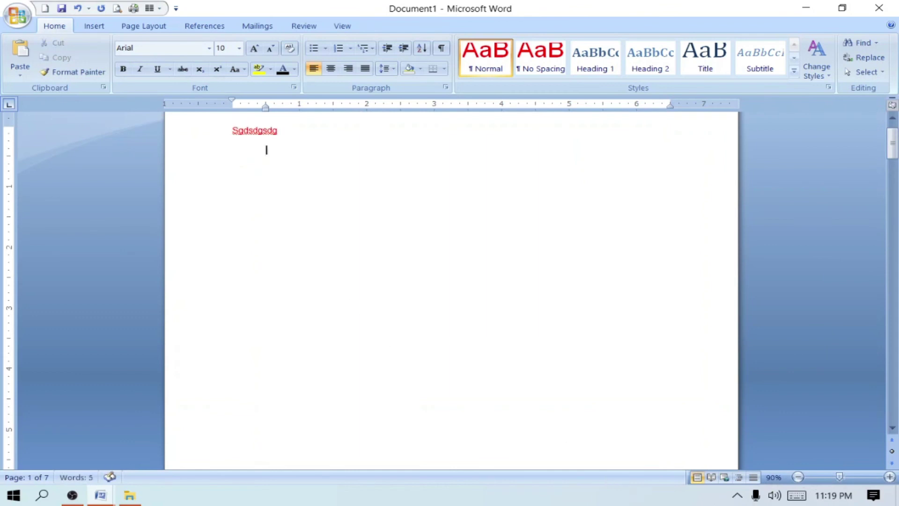
Paste copies of Sgdsdgsdg on new lines, then close Document1 with Ctrl+W.
left_click_drag(282, 148, 234, 136)
key("ctrl+c")
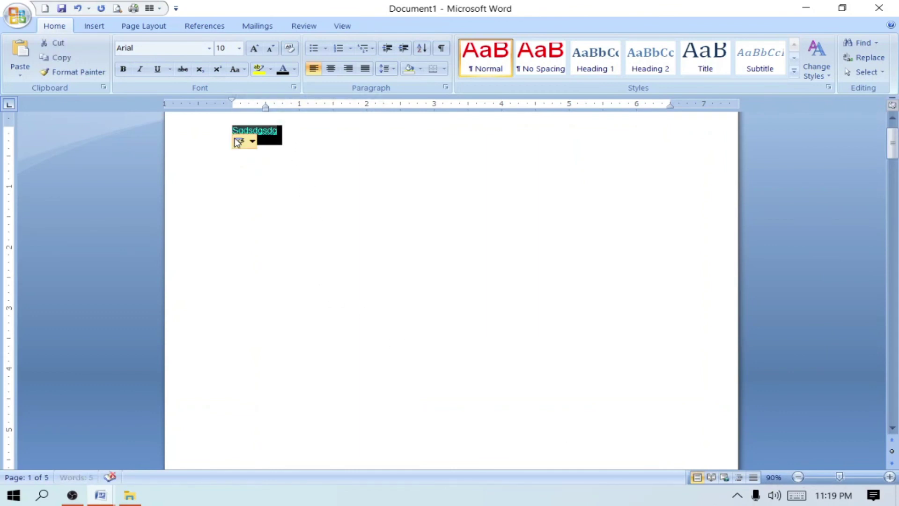
left_click(224, 217)
key("ctrl+v")
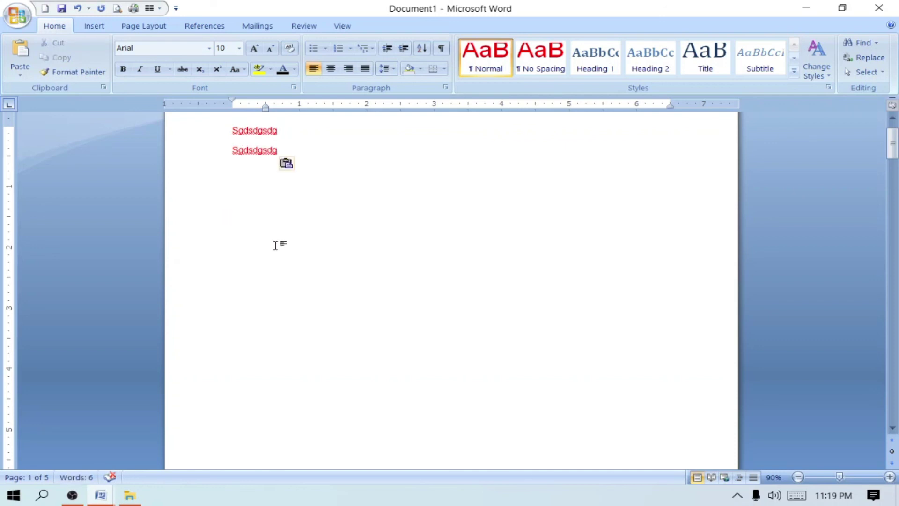
key("Return")
key("ctrl+v")
key("ctrl+v")
key("ctrl+v")
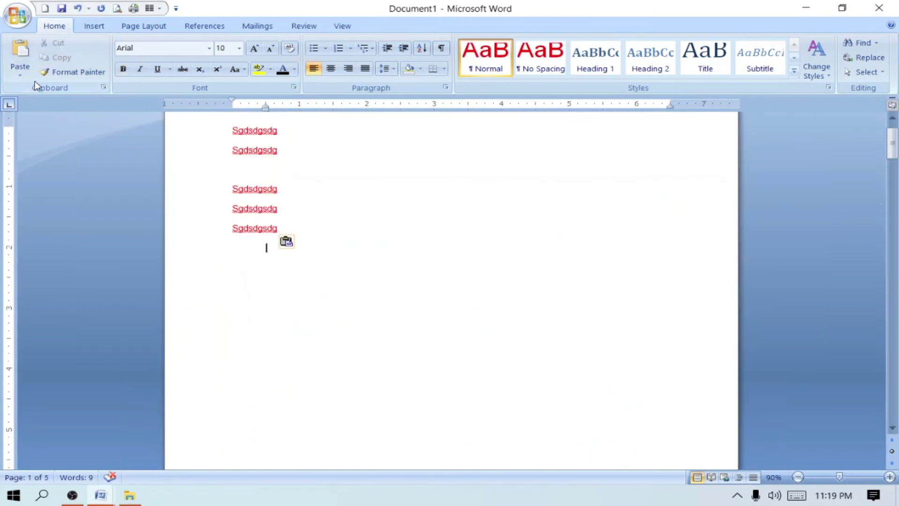
key("ctrl+w")
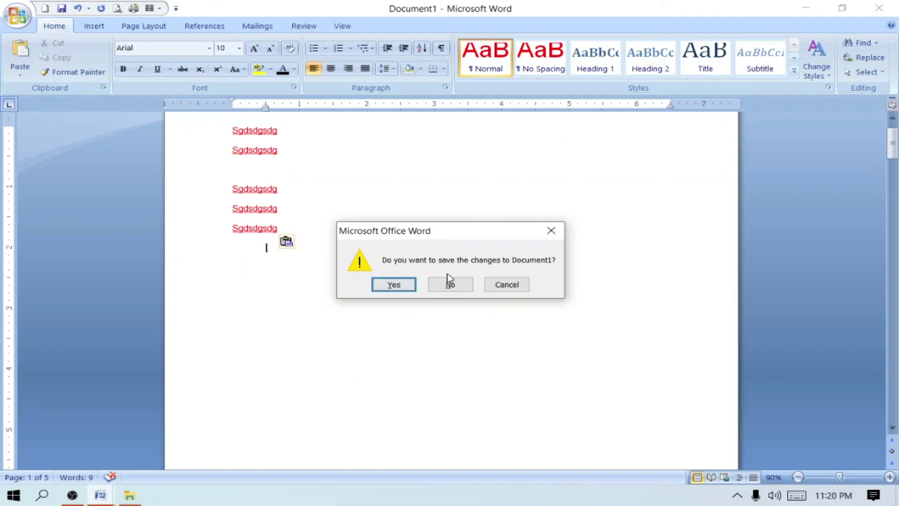
Decline saving Document1 and switch to the BABU COMPUTER document.
left_click(449, 285)
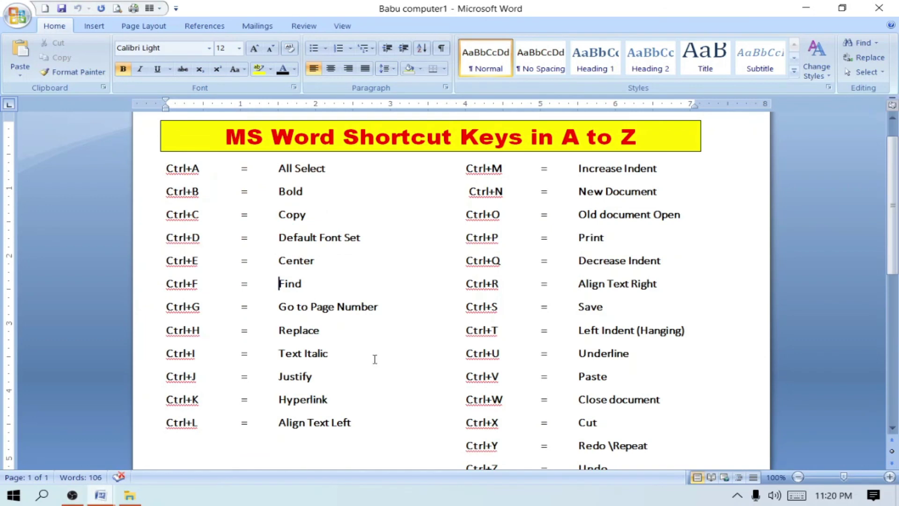
scroll(614, 432, "down", 3)
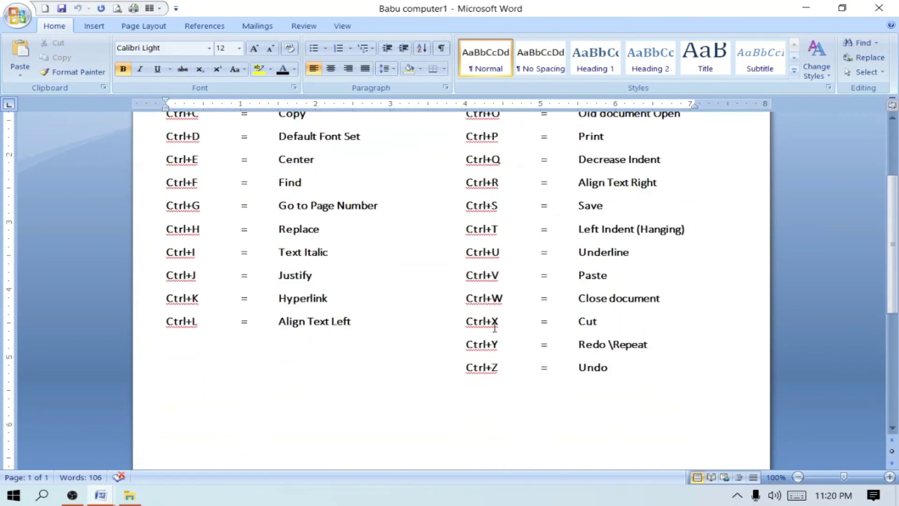
key("alt+Tab")
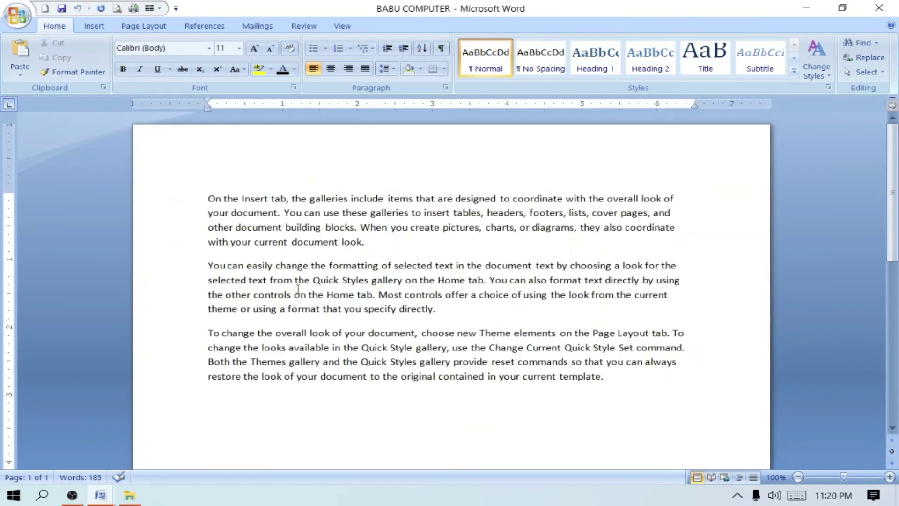
Move the 'On the Insert tab' paragraph to the end of the document.
mouse_move(207, 199)
left_mouse_down()
mouse_move(295, 218)
mouse_move(378, 258)
left_mouse_up()
key("ctrl+c")
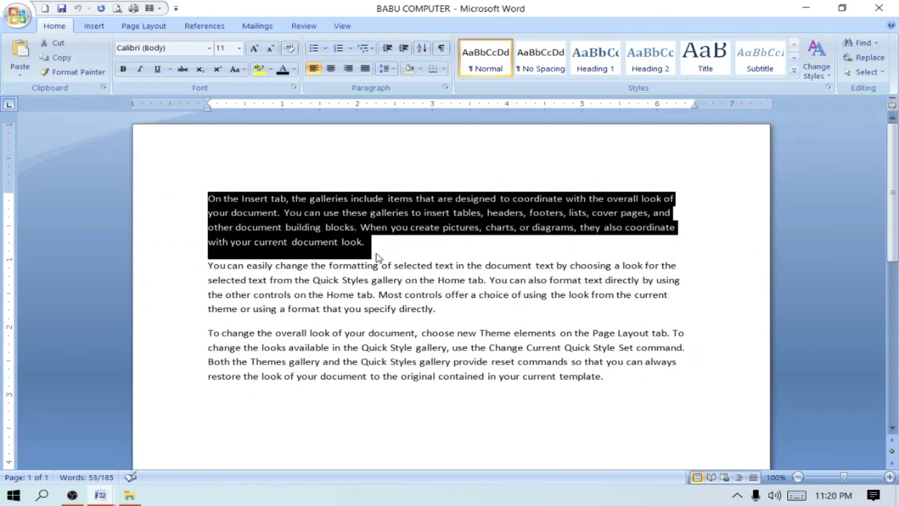
key("Delete")
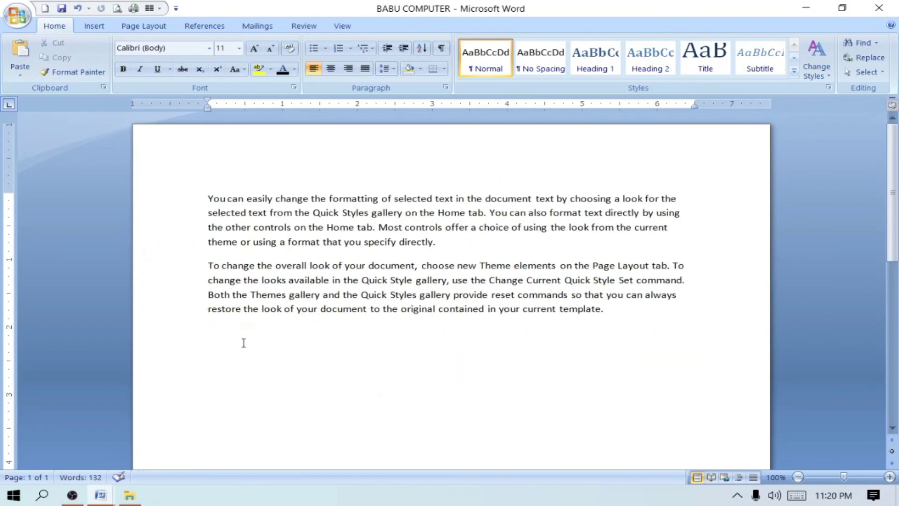
left_click(192, 362)
key("ctrl+v")
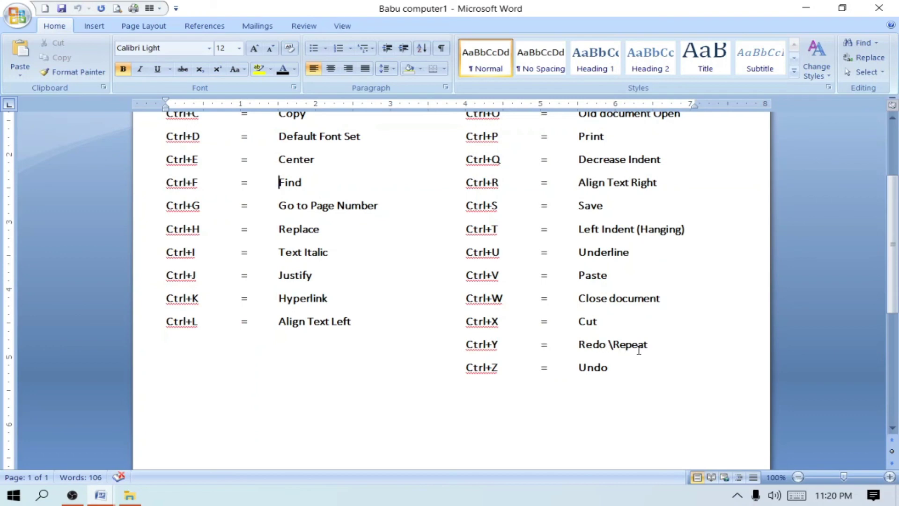
Delete all three paragraphs, undo the deletion, then delete them again to empty the page.
key("alt+Tab")
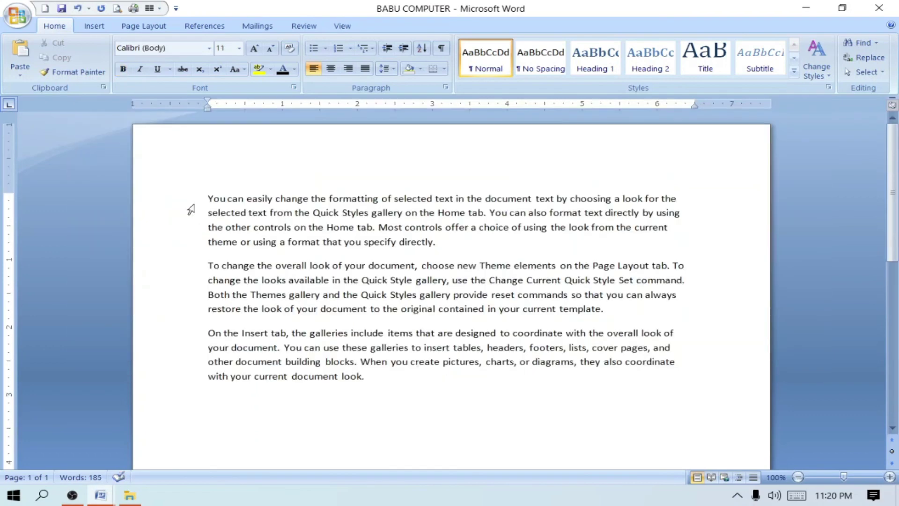
left_click_drag(190, 210, 454, 412)
key("Delete")
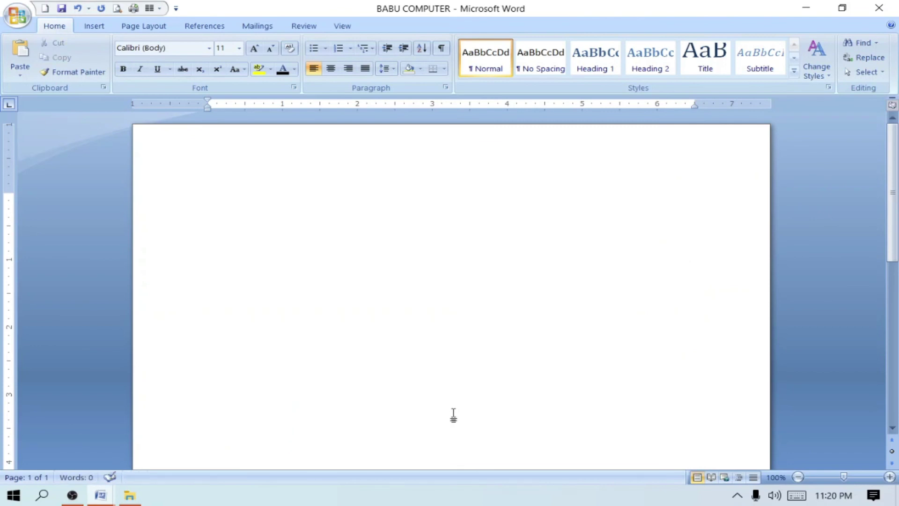
key("ctrl+z")
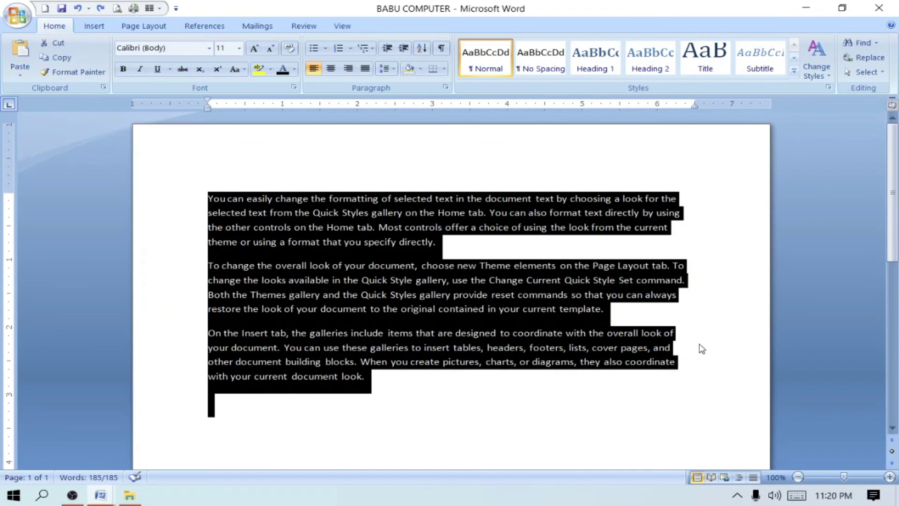
key("Delete")
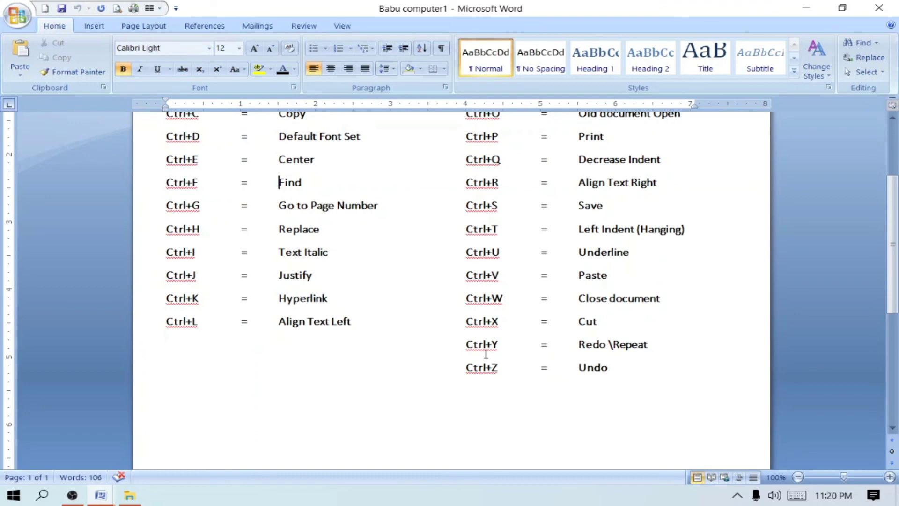
key("ctrl+w")
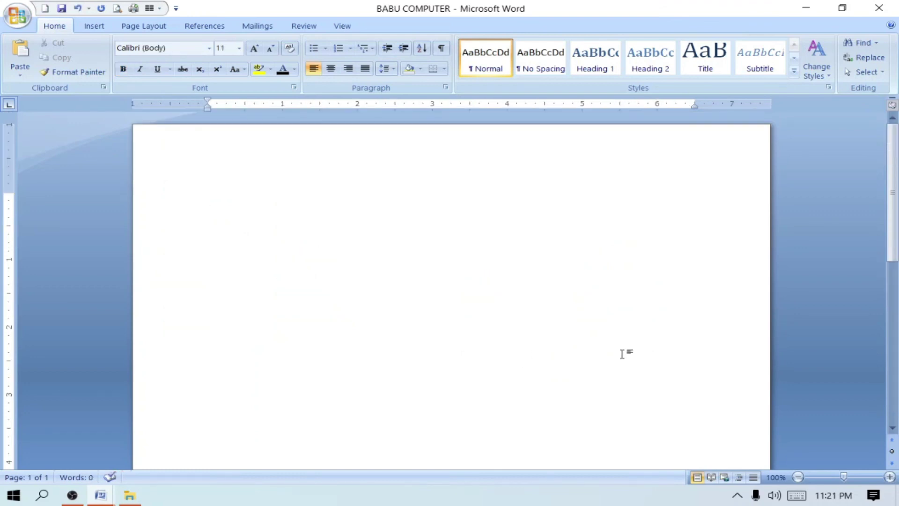